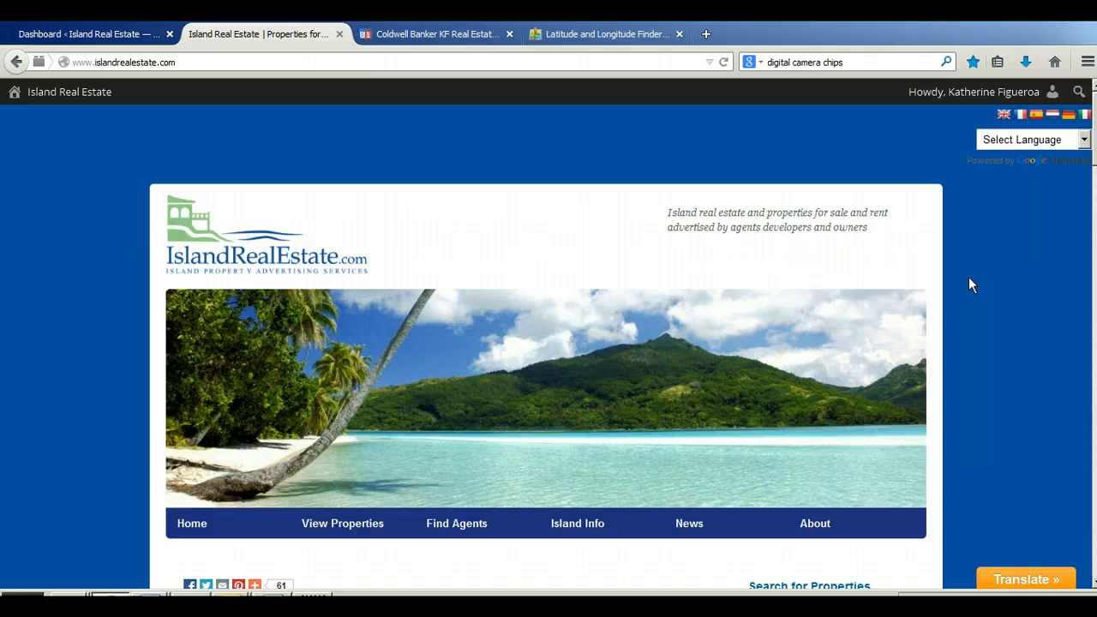
Step: Examine the Island Real Estate home page, from the property search and featured listings to the Log In link in the footer
scroll(970, 285, down, 2)
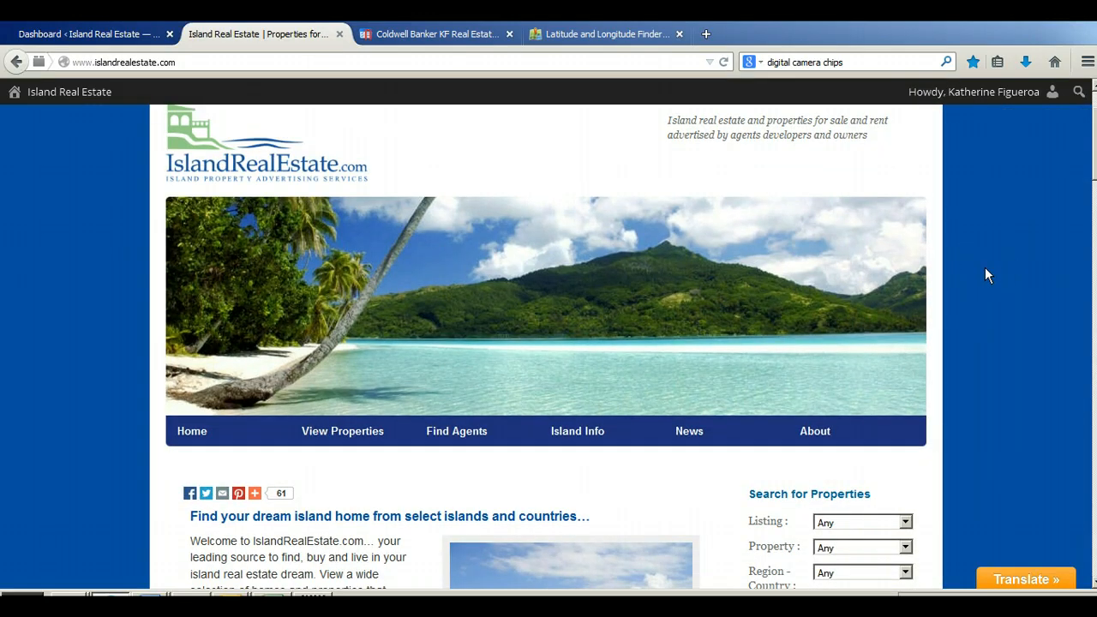
scroll(986, 269, down, 7)
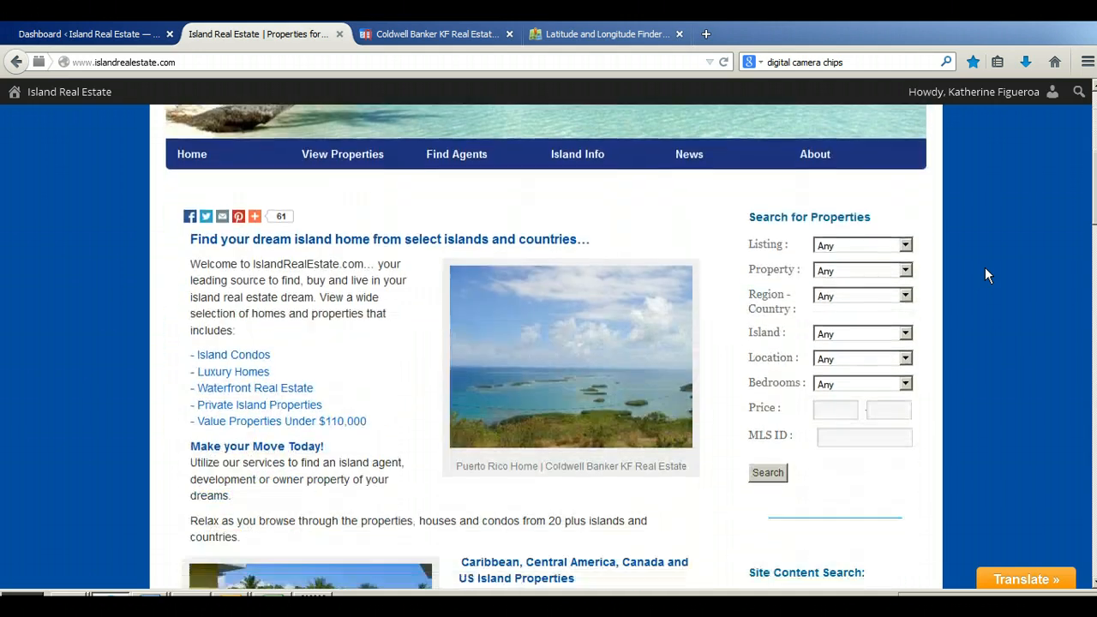
scroll(986, 275, down, 6)
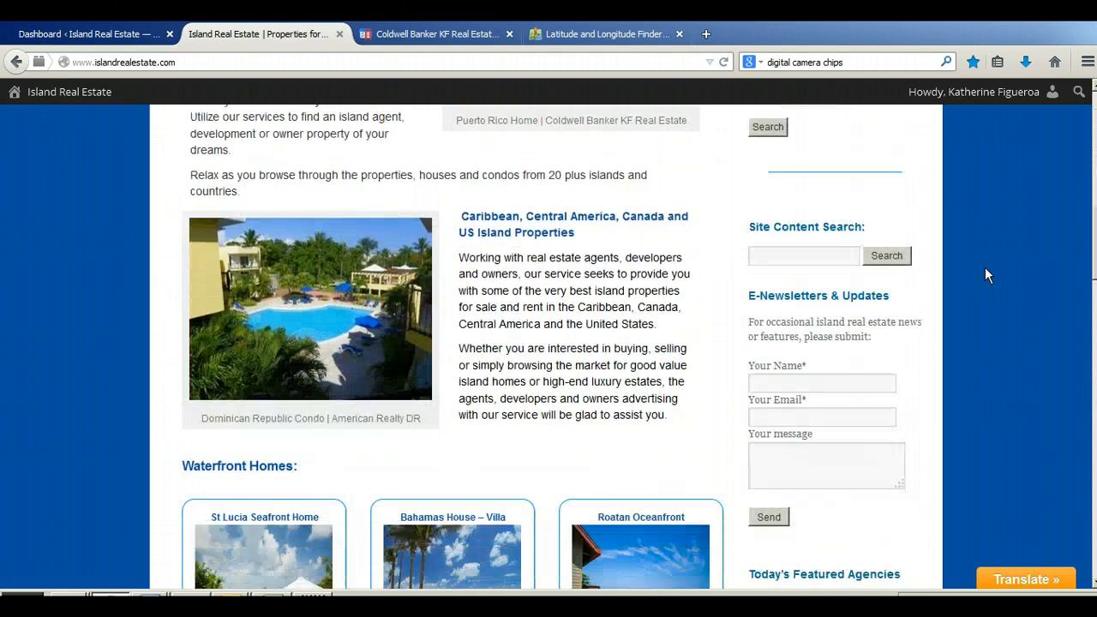
scroll(986, 274, down, 10)
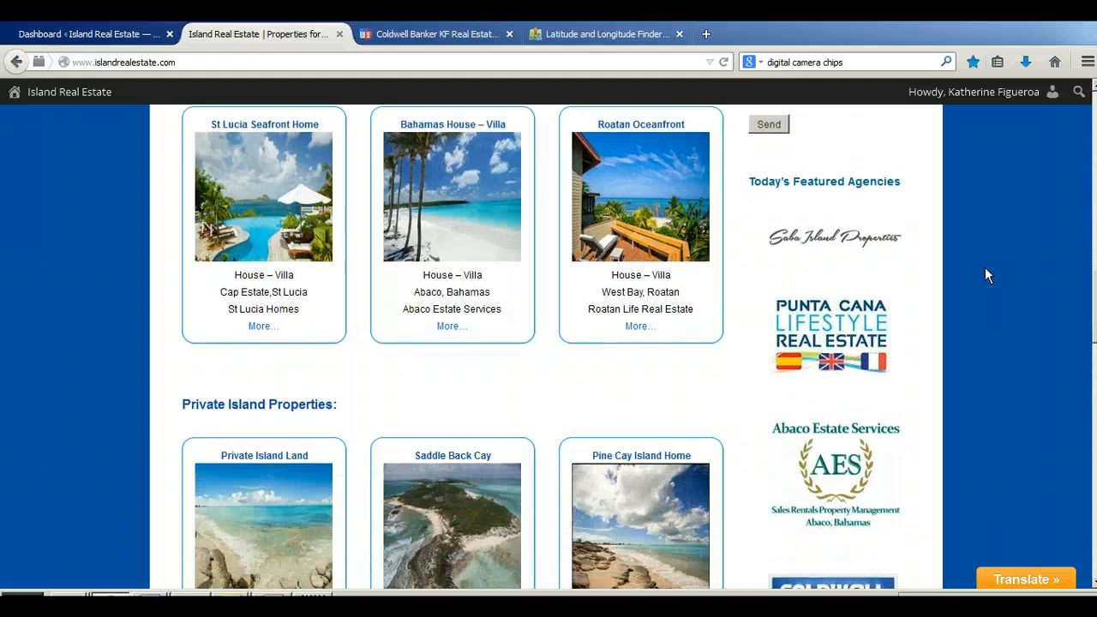
scroll(985, 275, down, 16)
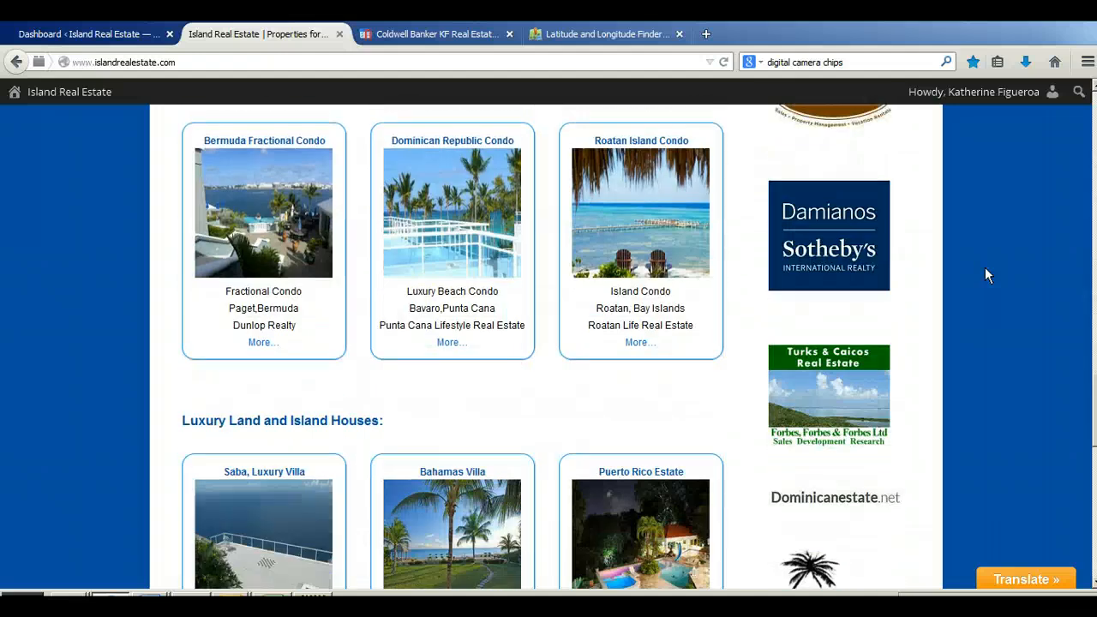
scroll(986, 275, down, 8)
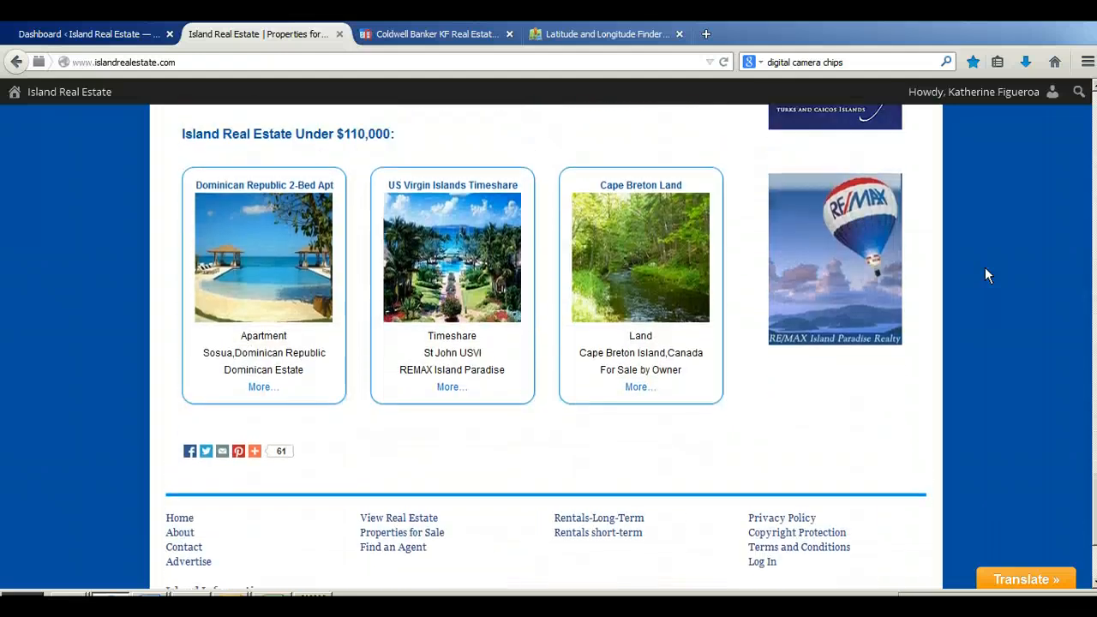
scroll(985, 268, down, 5)
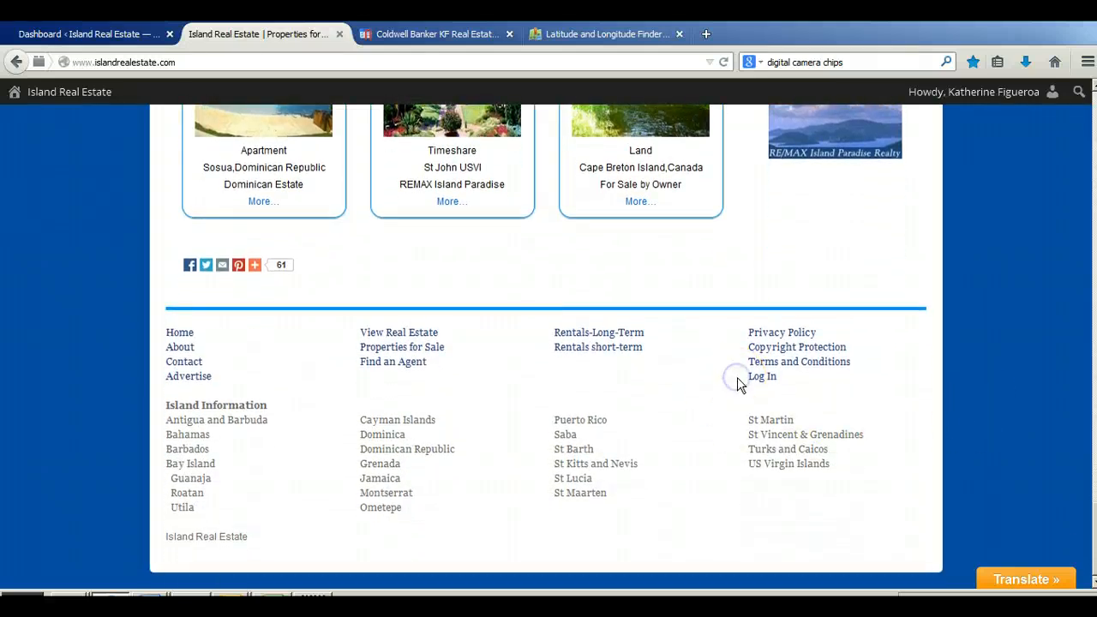
scroll(738, 377, up, 20)
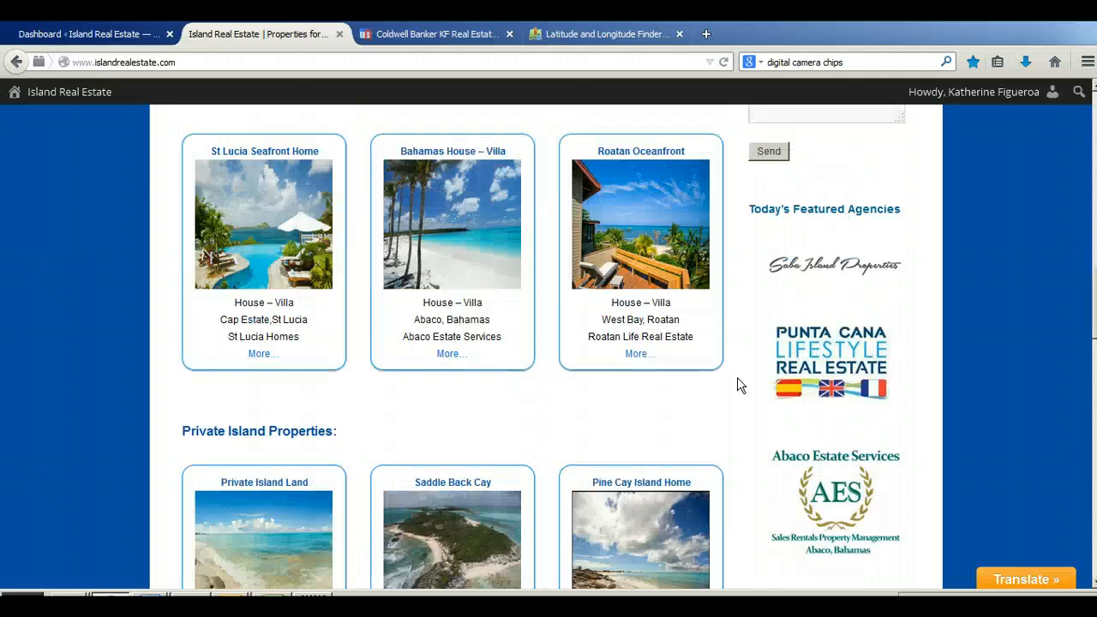
scroll(738, 377, up, 5)
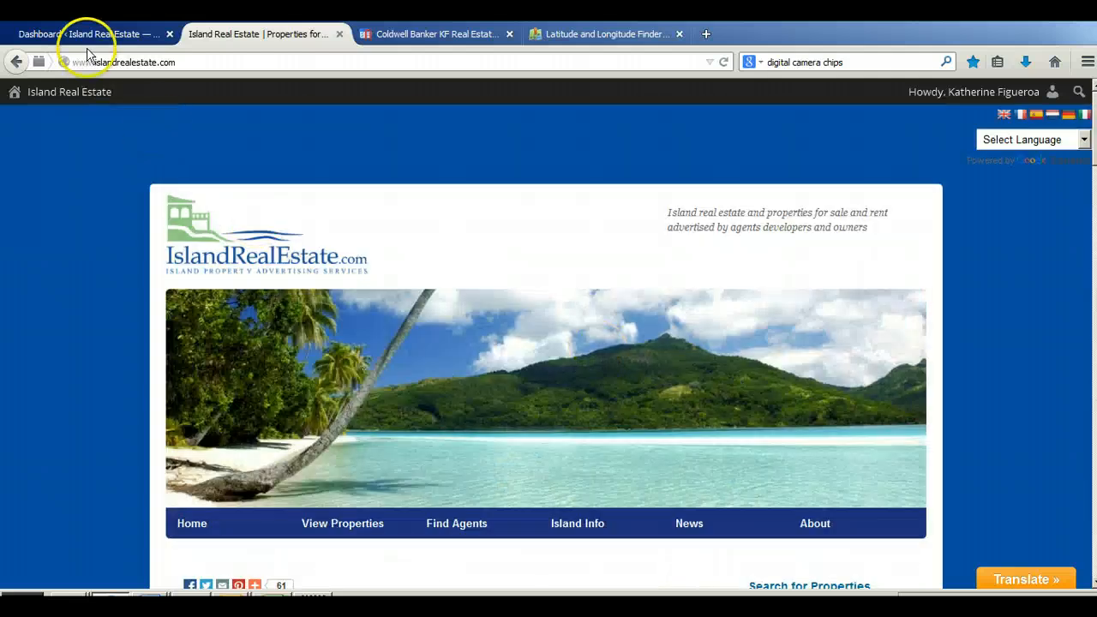
Step: Switch to the site's admin dashboard and open the list of all properties
click(86, 38)
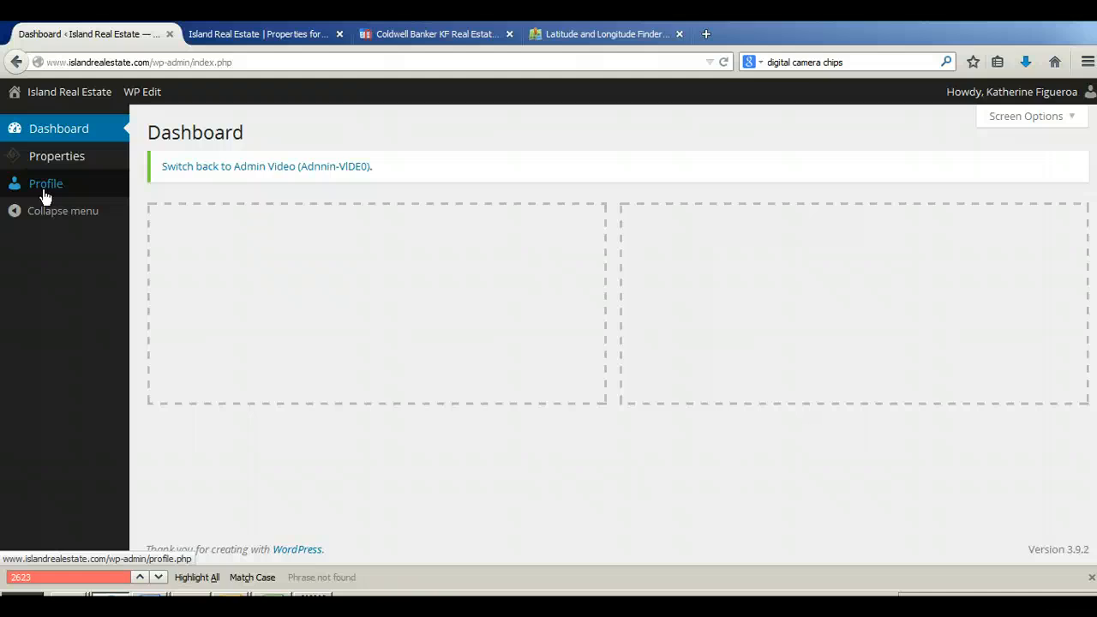
mouse_move(66, 159)
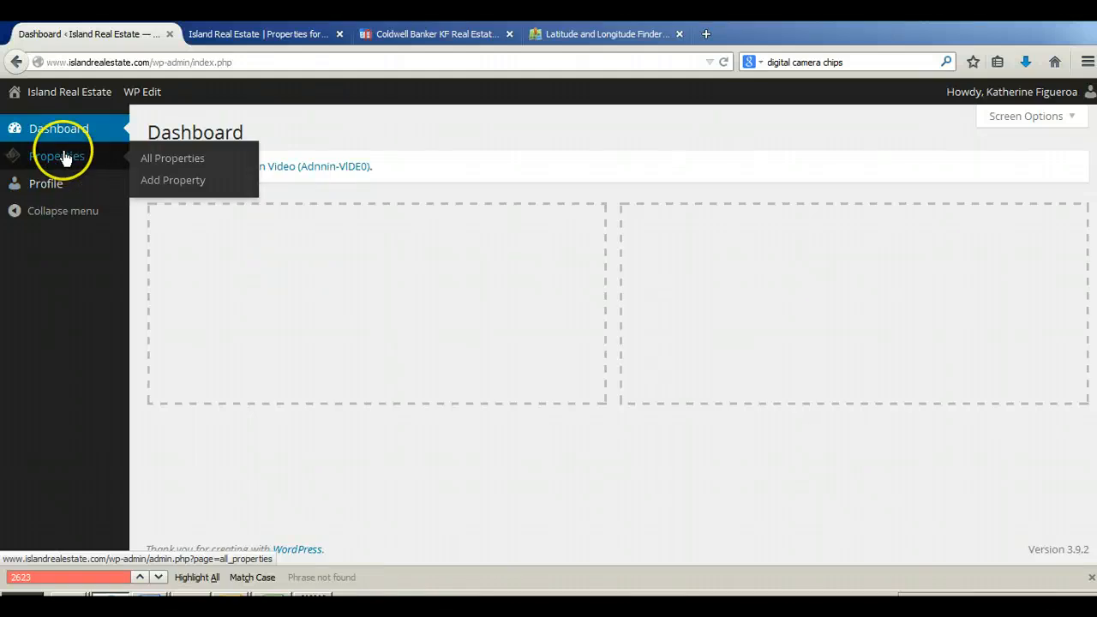
click(163, 158)
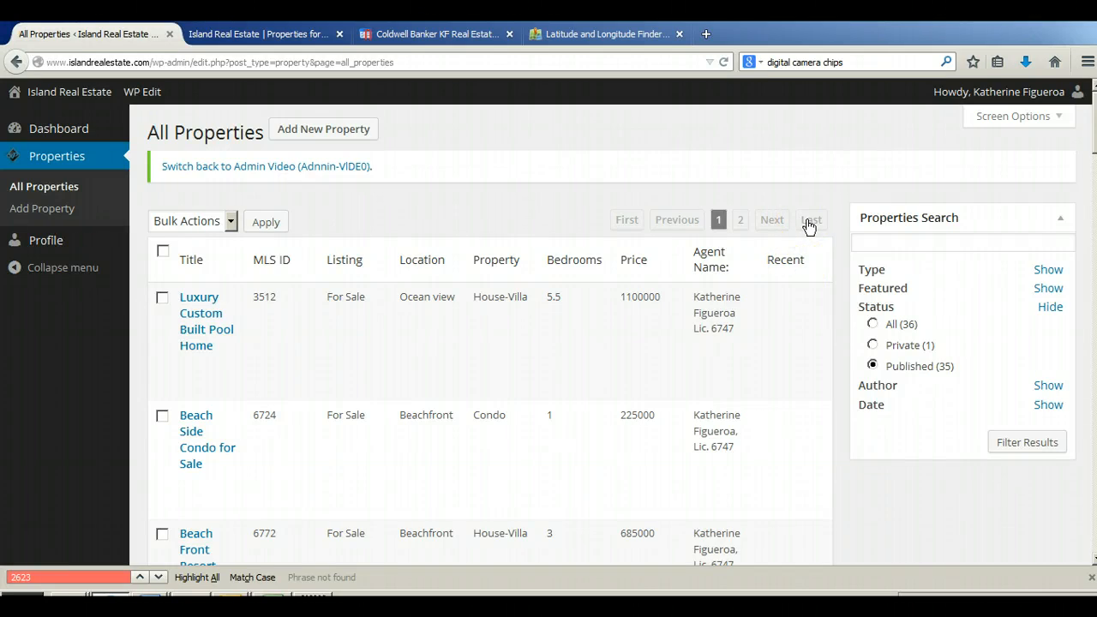
Step: Filter the published properties by the search text "lux" and look through the matching listings
click(893, 239)
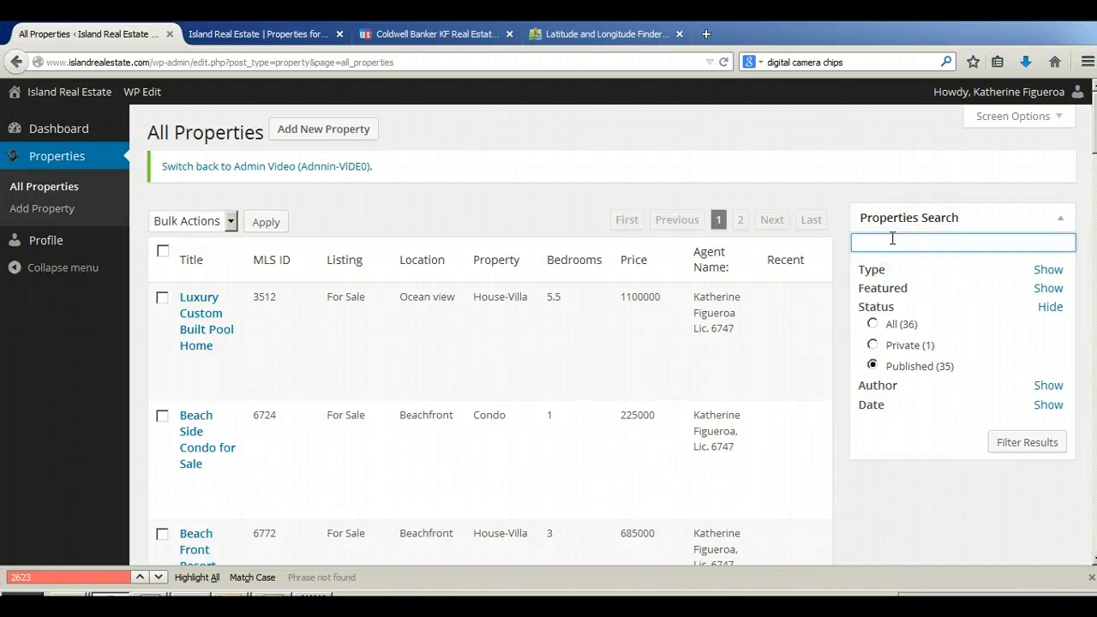
text(lux)
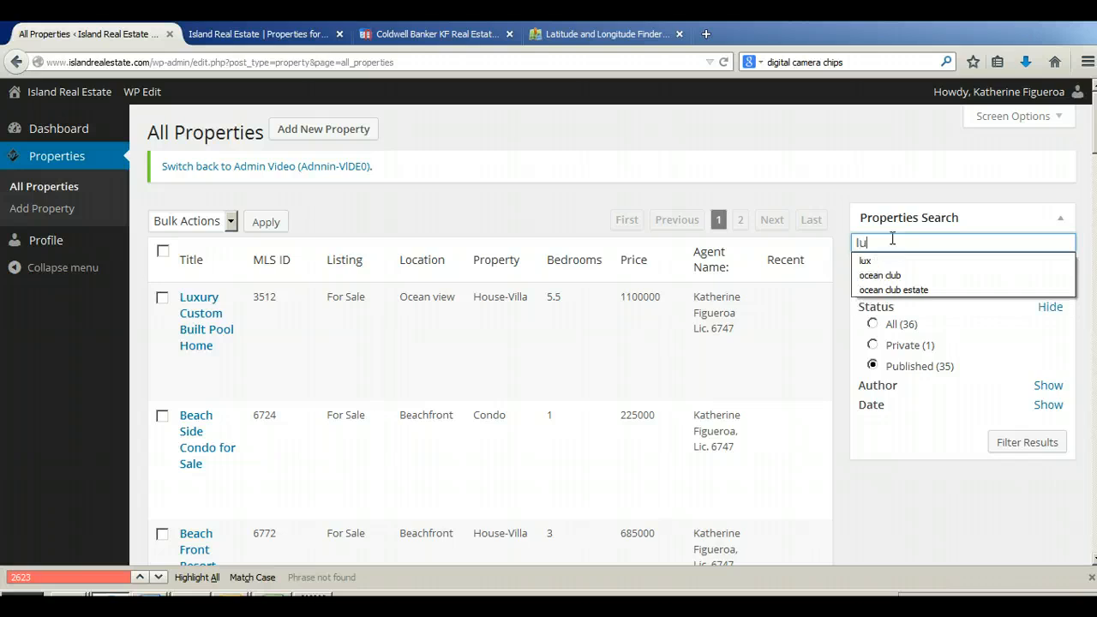
click(1022, 446)
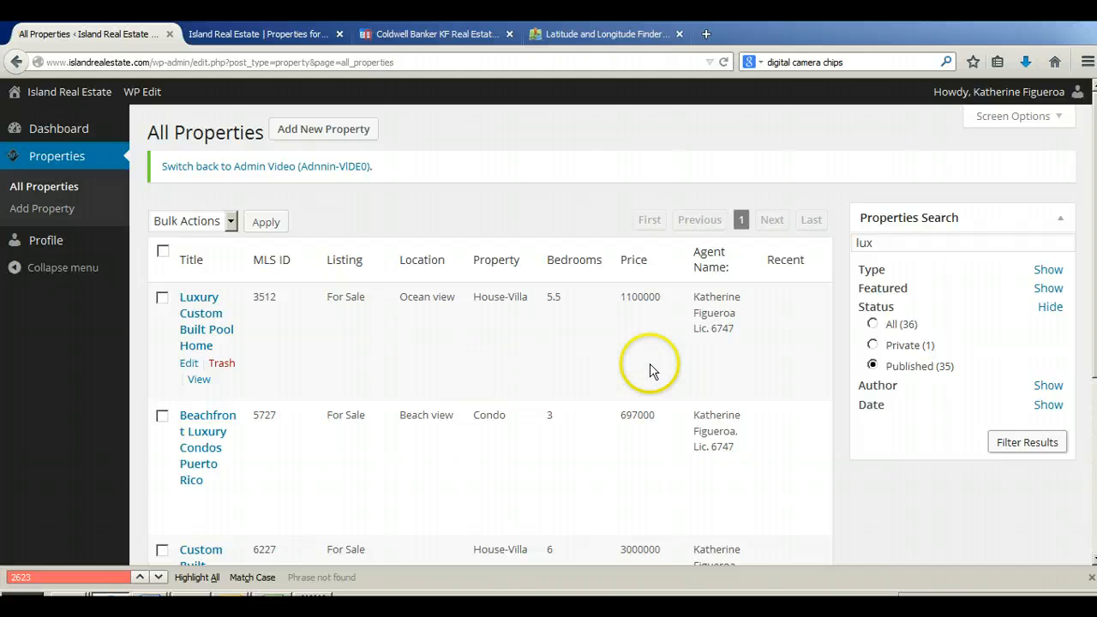
scroll(377, 377, down, 5)
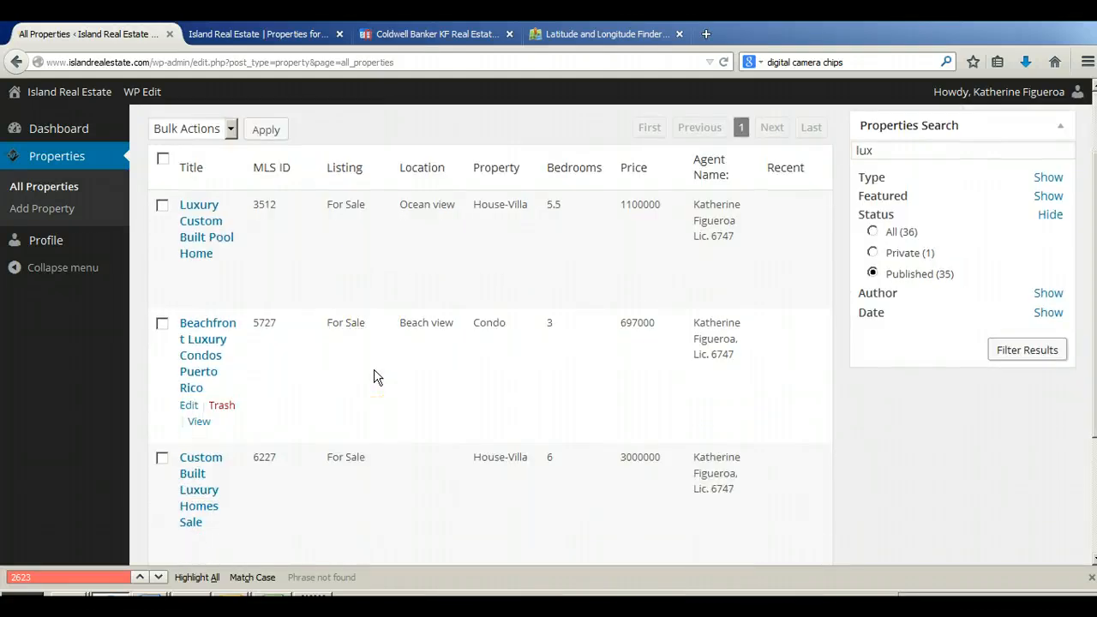
scroll(375, 377, up, 4)
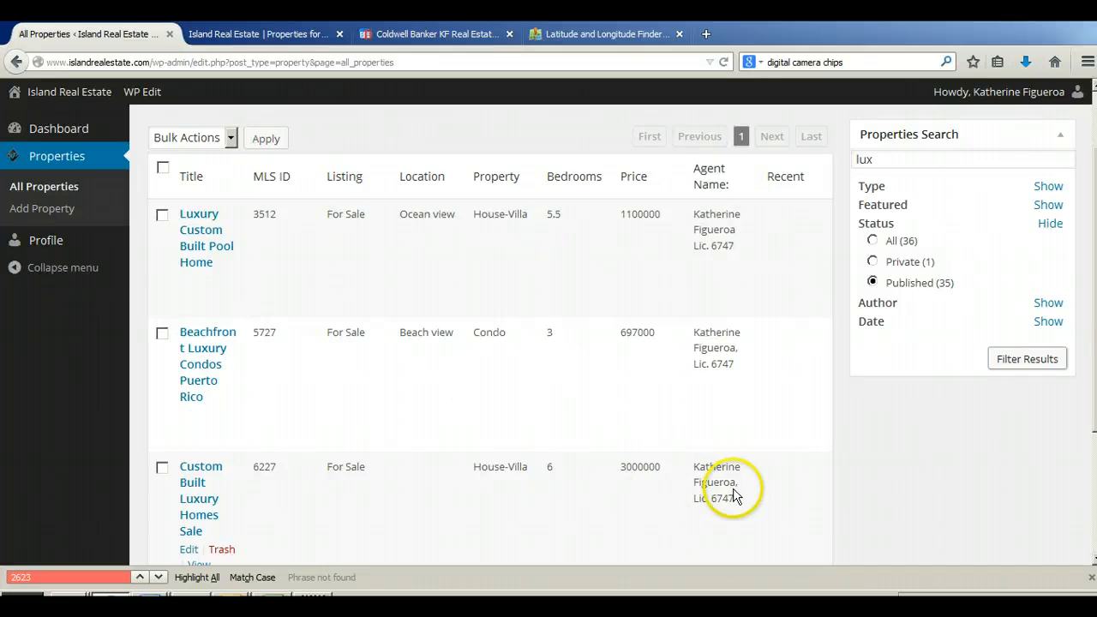
Step: Clear the property search text and start adding a new property
double_click(889, 162)
key(BackSpace)
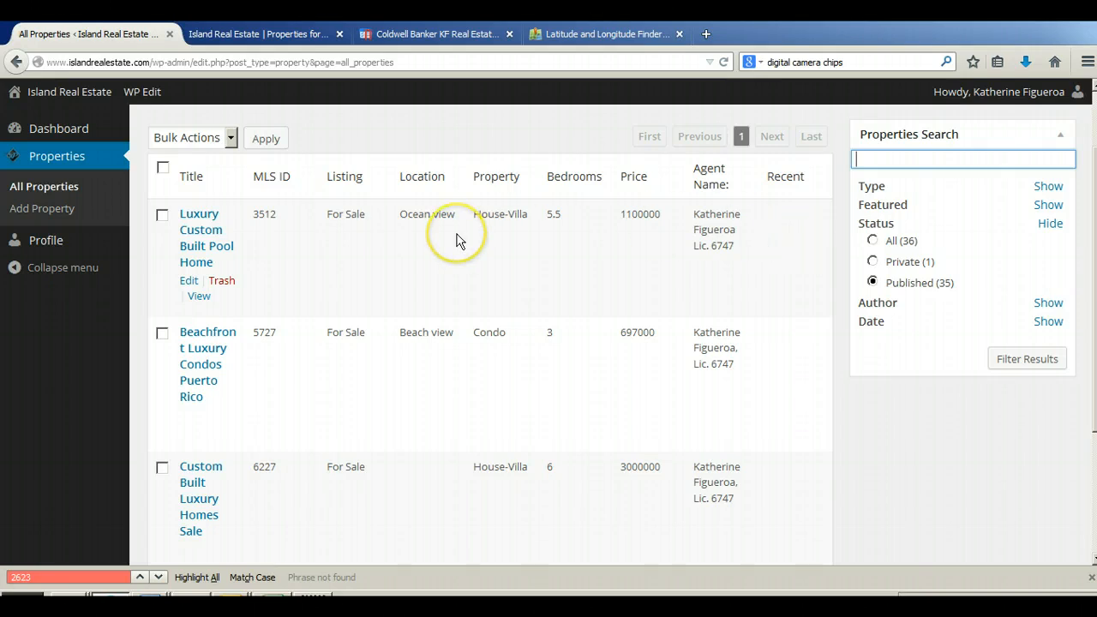
click(23, 212)
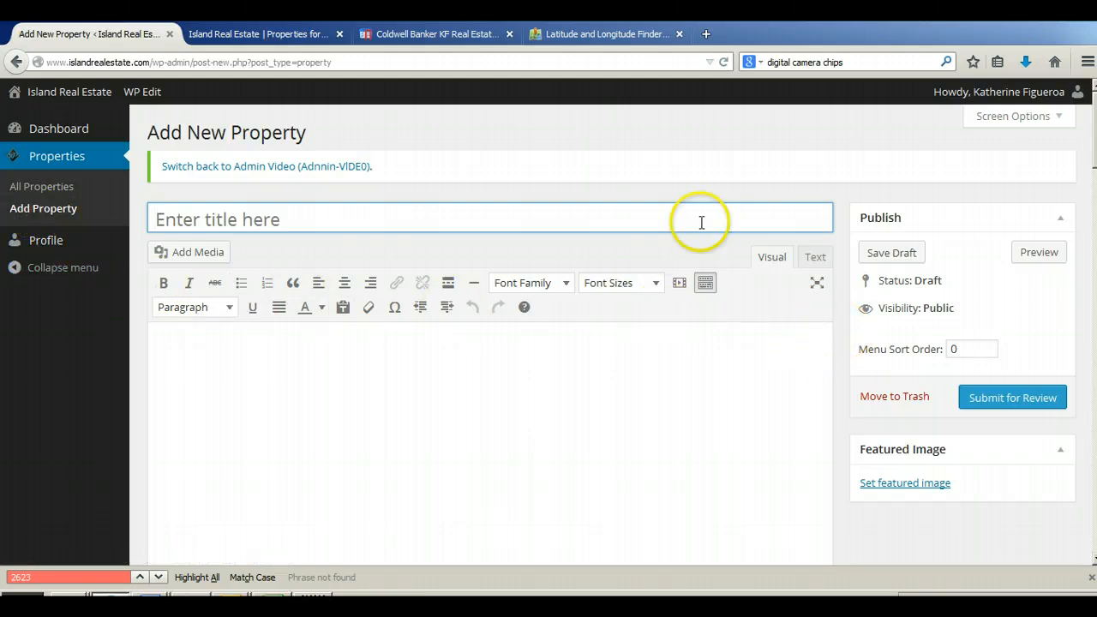
Step: Examine the sections of the new property form, from the title and description down to the developer contact details
scroll(692, 376, down, 2)
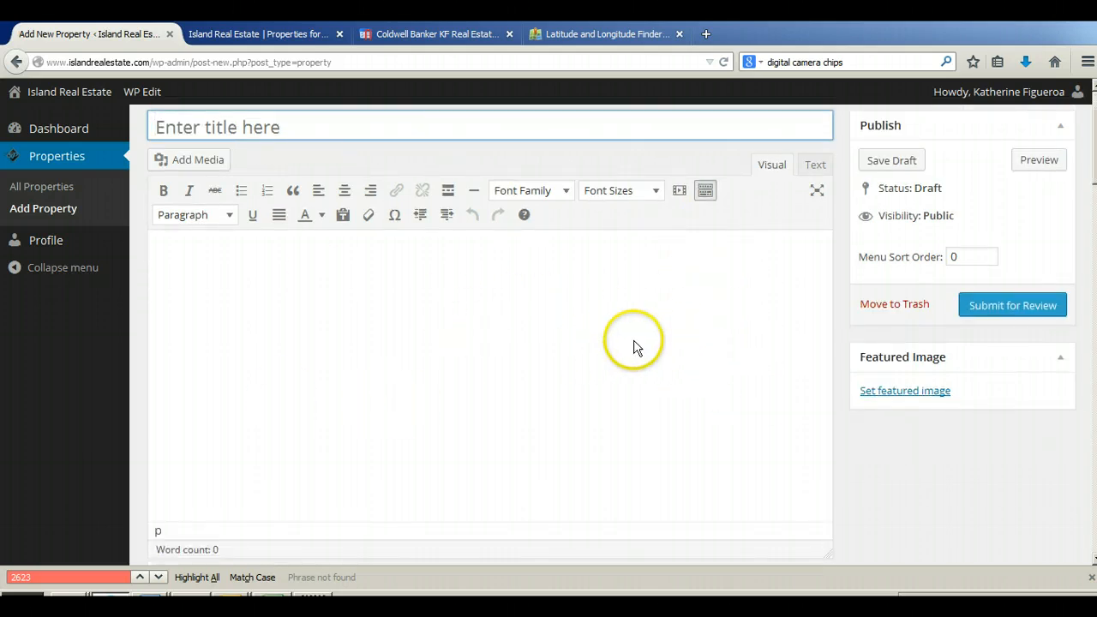
scroll(635, 330, down, 2)
scroll(636, 287, down, 6)
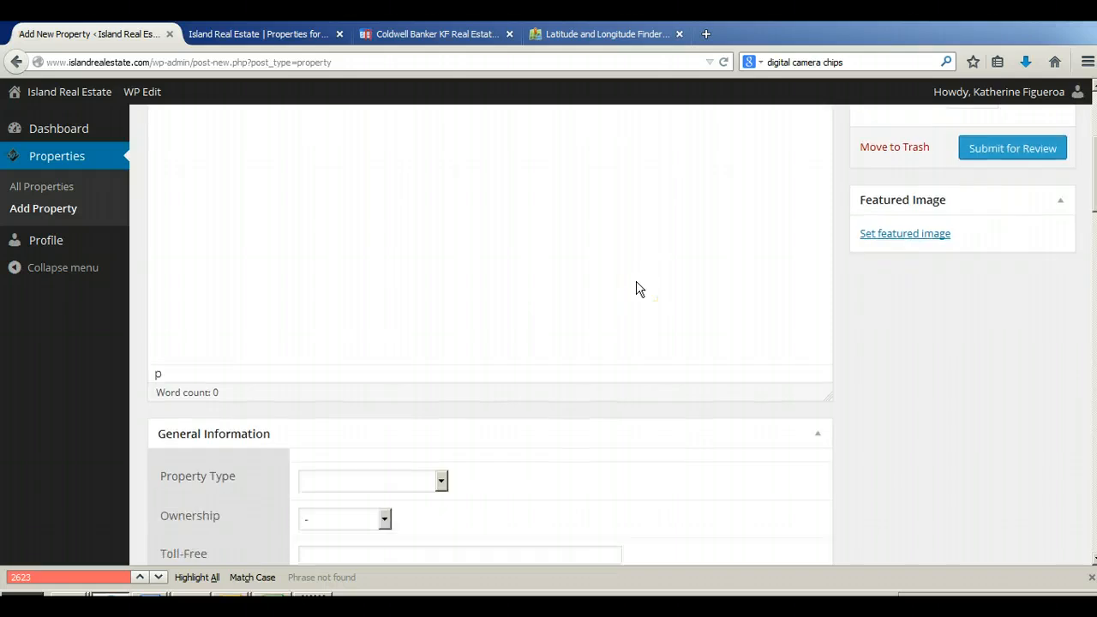
scroll(636, 289, down, 4)
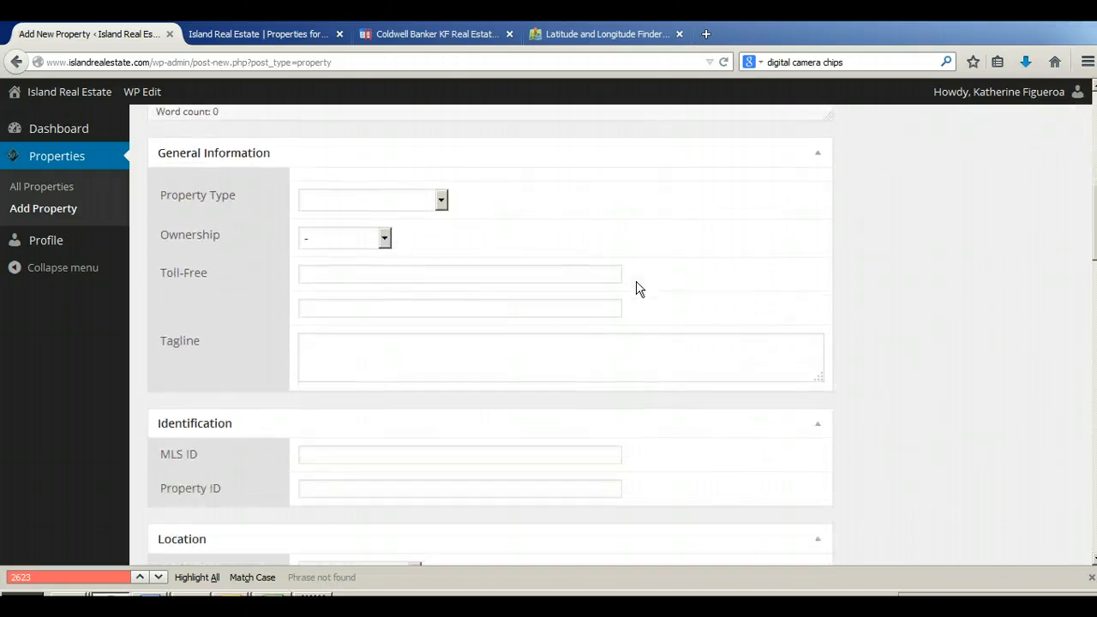
scroll(637, 288, down, 16)
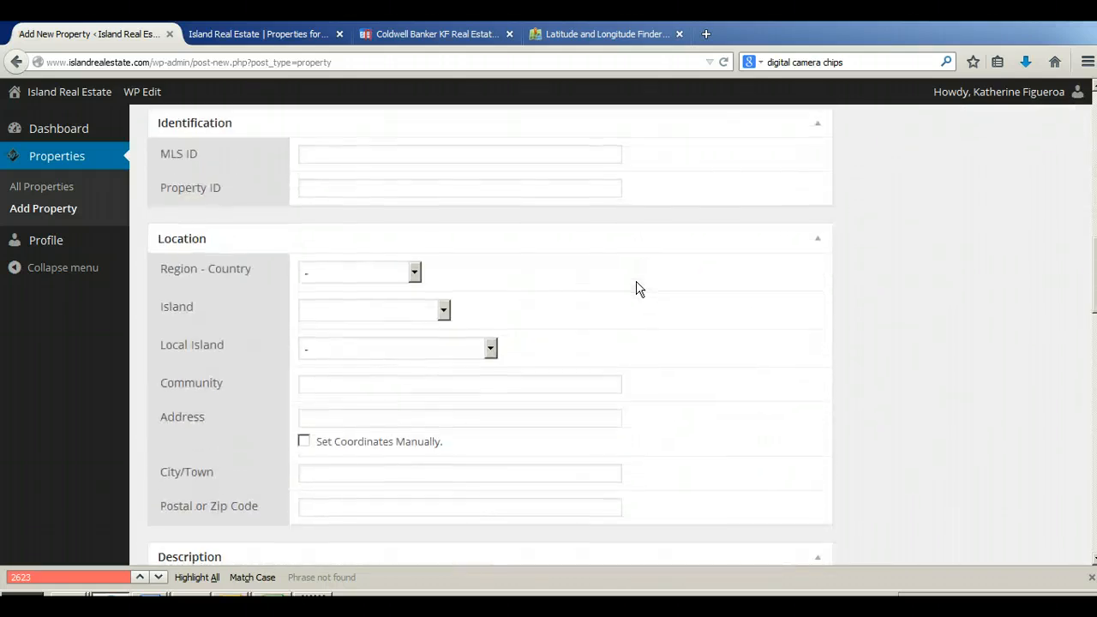
scroll(636, 283, down, 7)
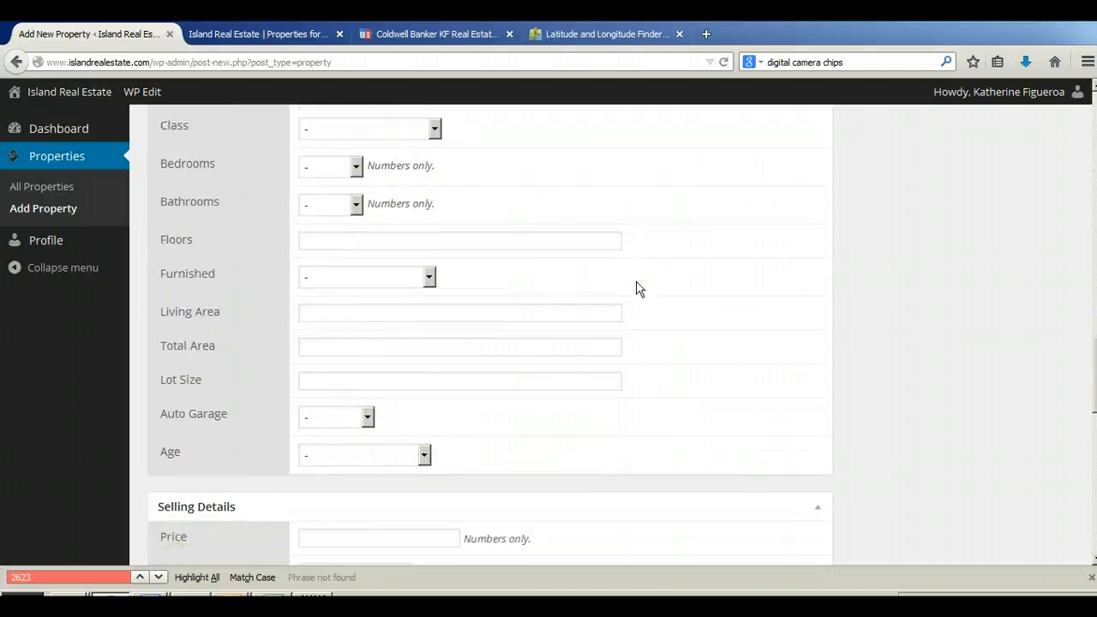
scroll(636, 288, down, 6)
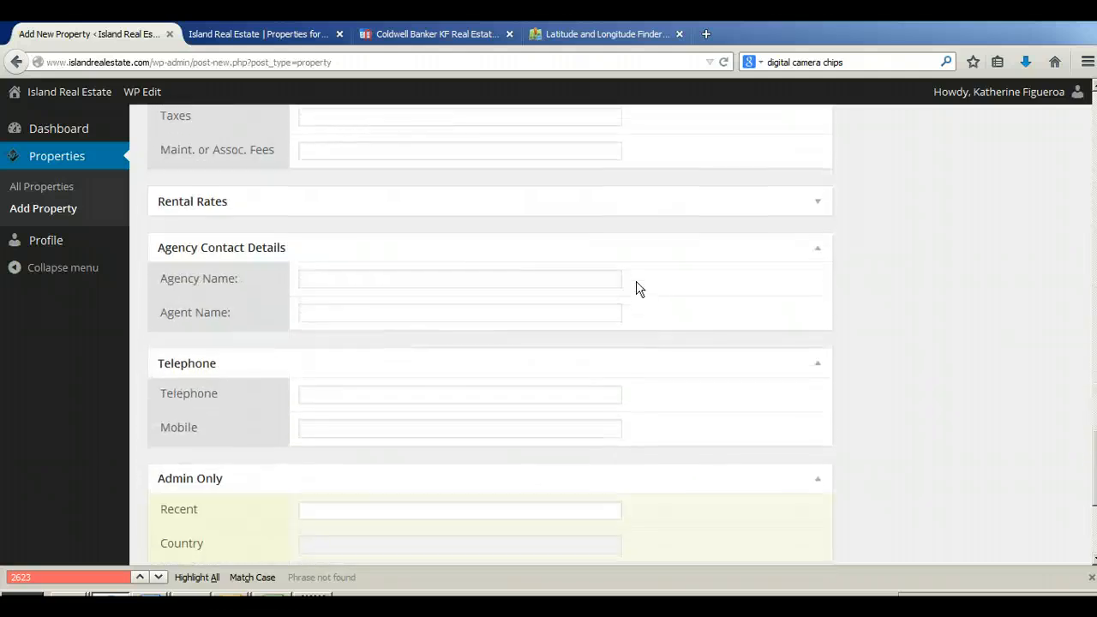
scroll(830, 333, down, 2)
scroll(847, 341, down, 2)
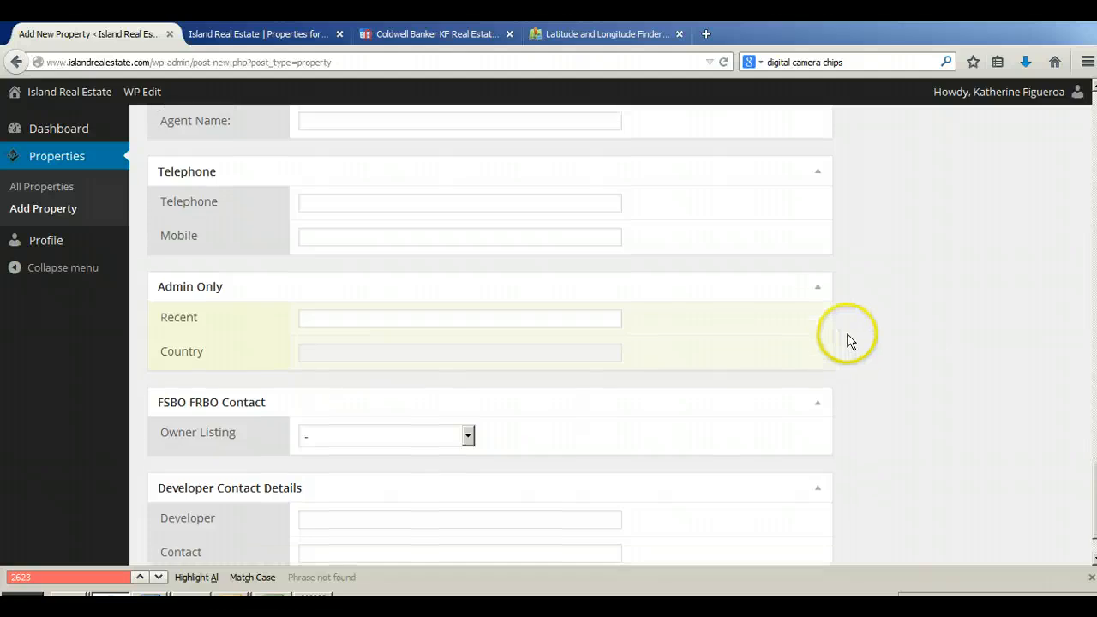
scroll(847, 341, up, 20)
scroll(654, 313, up, 15)
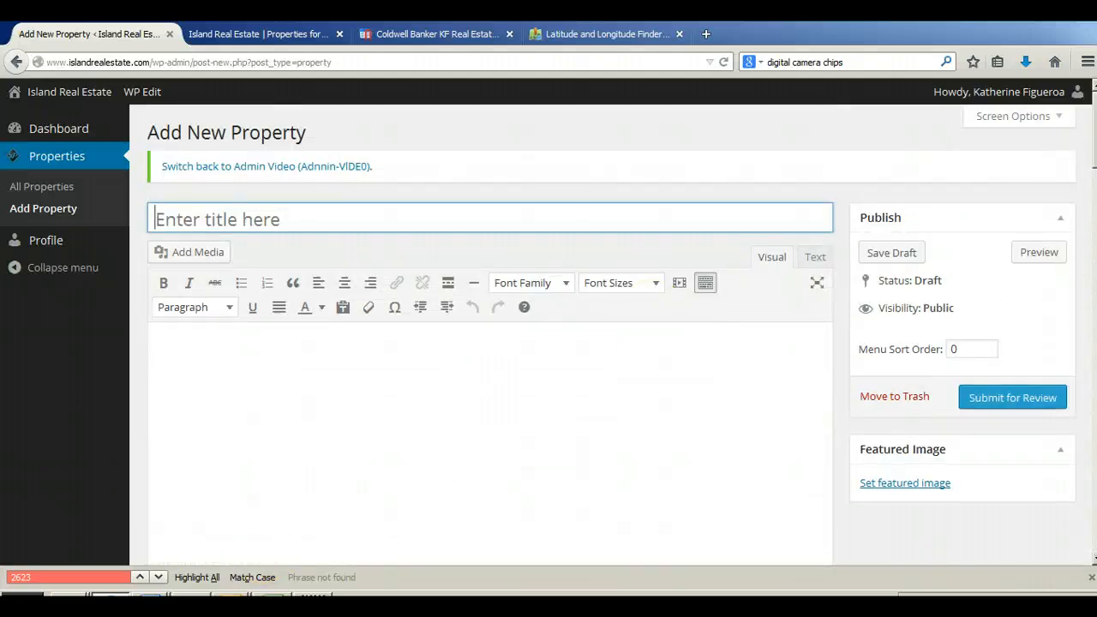
Step: Copy the prepared listing text from the Notepad document and paste it into the new property's description
click(271, 596)
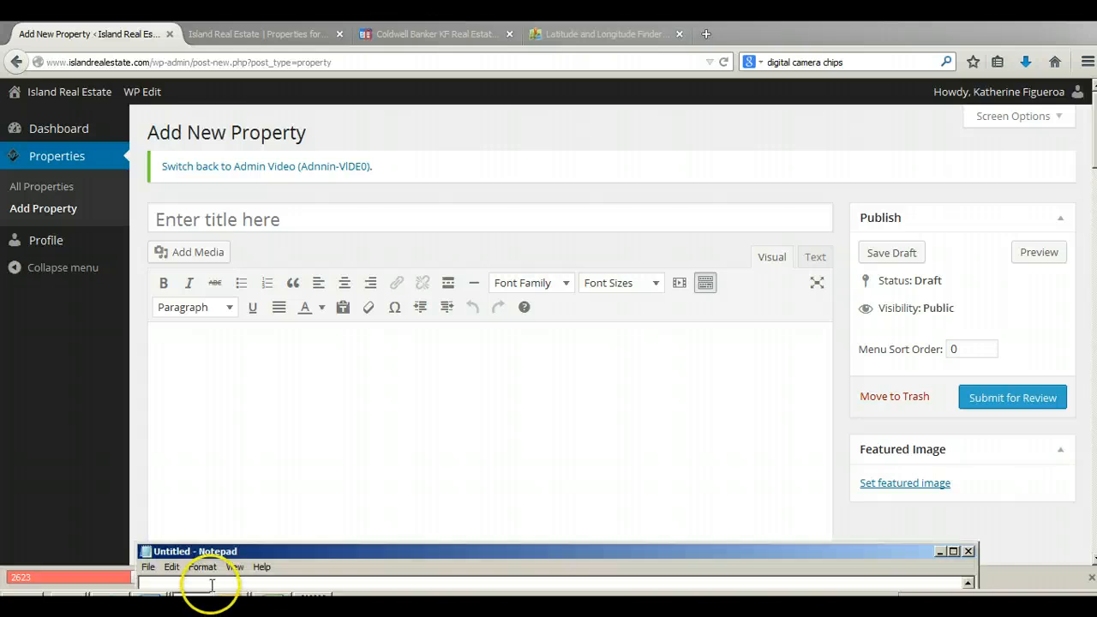
click(275, 409)
key(ctrl+v)
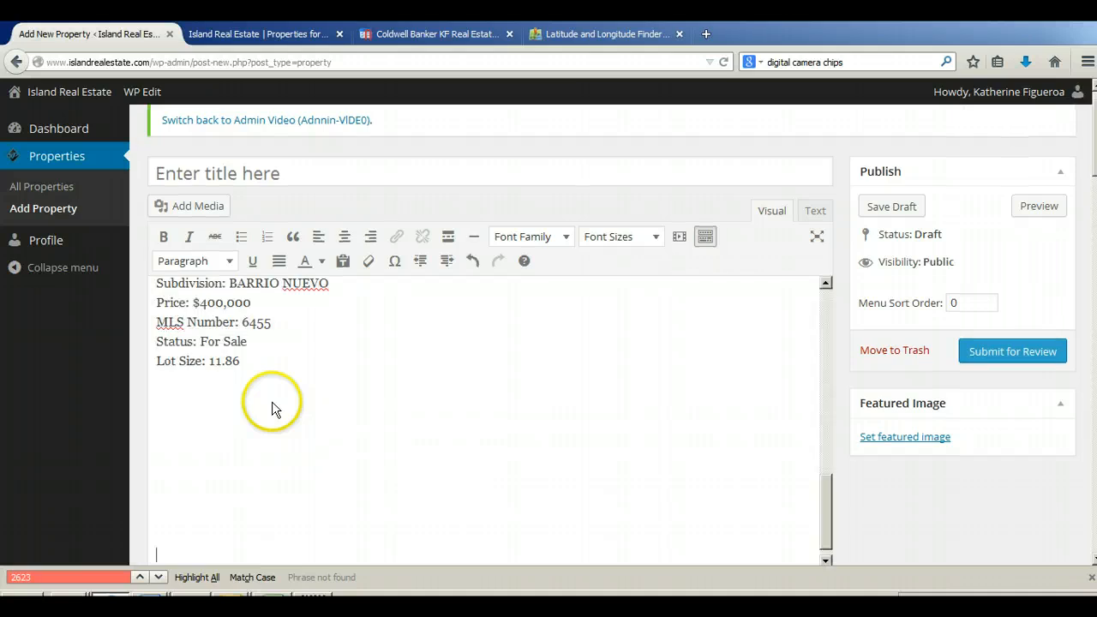
click(262, 361)
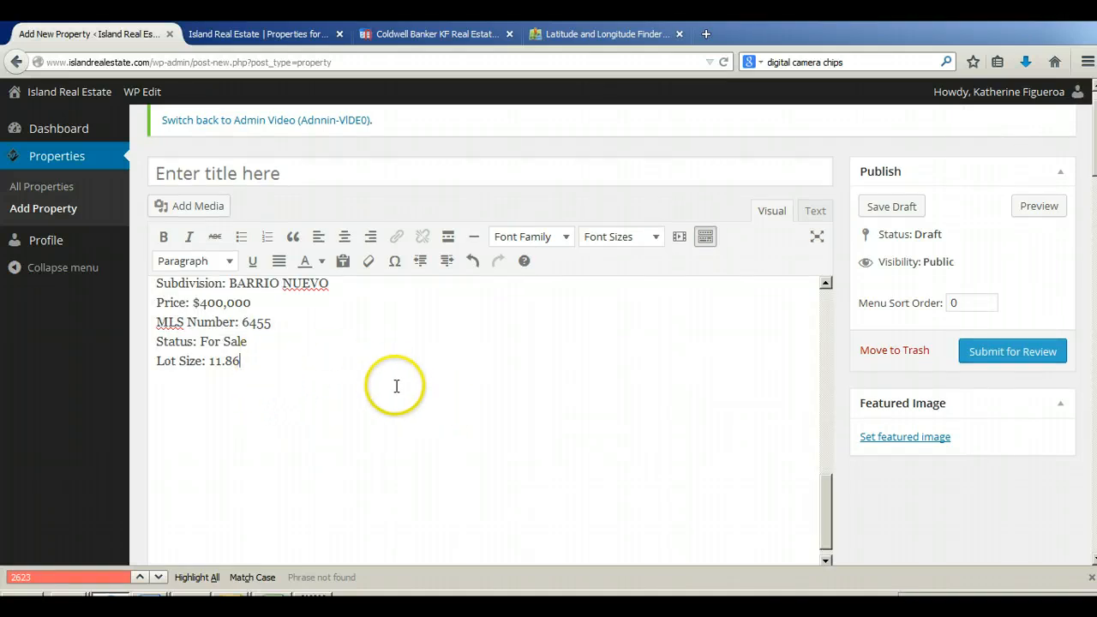
Step: Move the description's first line, "Mountain View Residential Land for Sale", into the property's title
scroll(397, 386, up, 3)
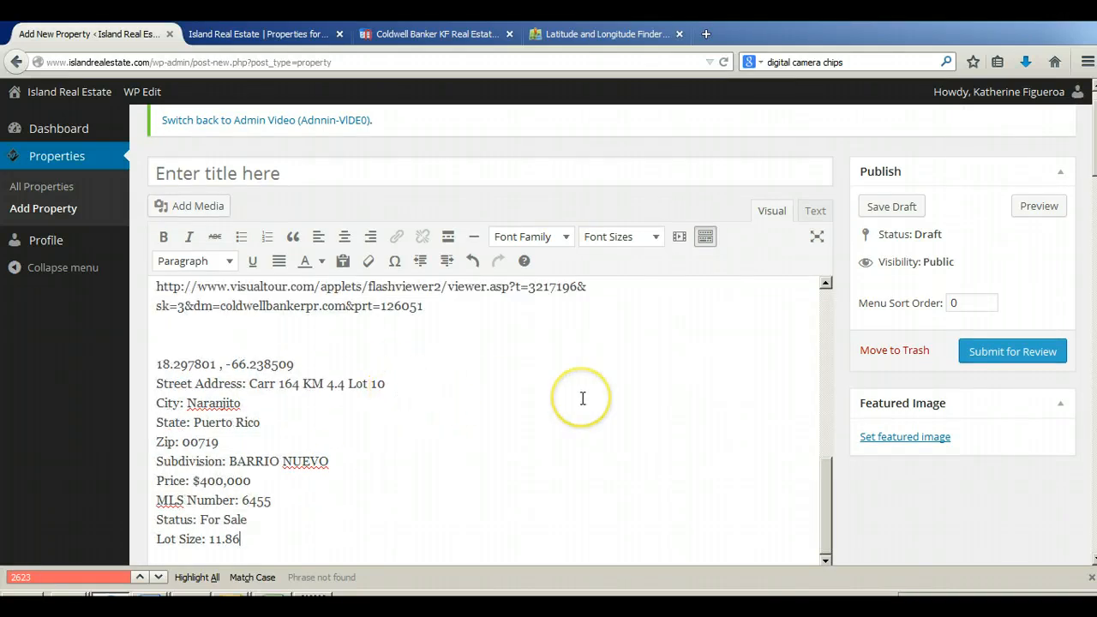
scroll(582, 399, up, 10)
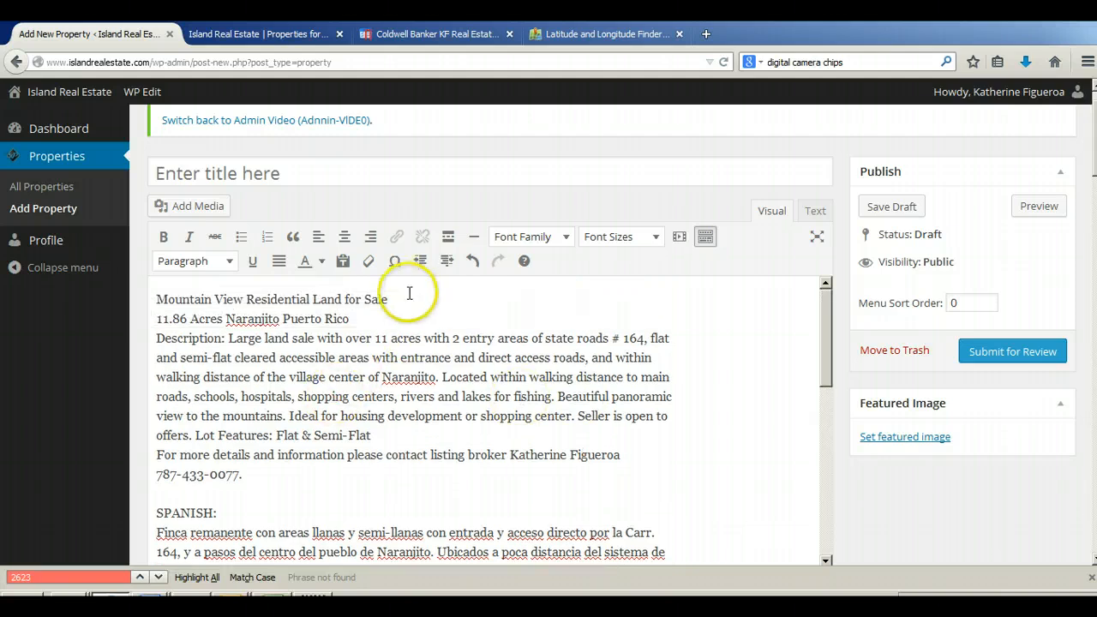
click(157, 296)
key(shift+End)
key(ctrl+c)
key(Delete)
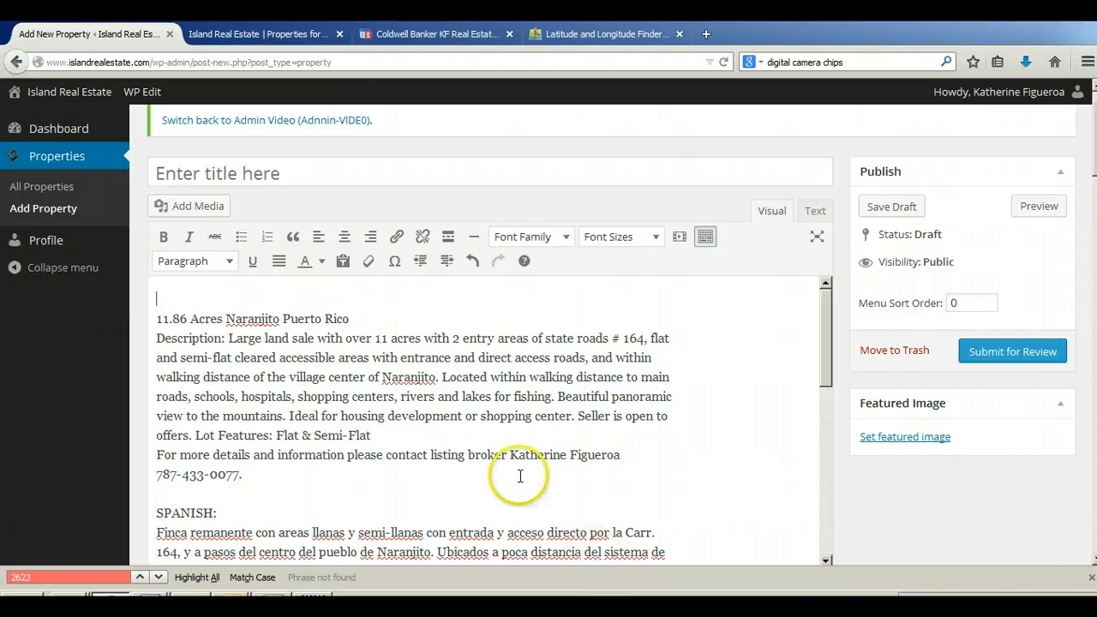
click(241, 171)
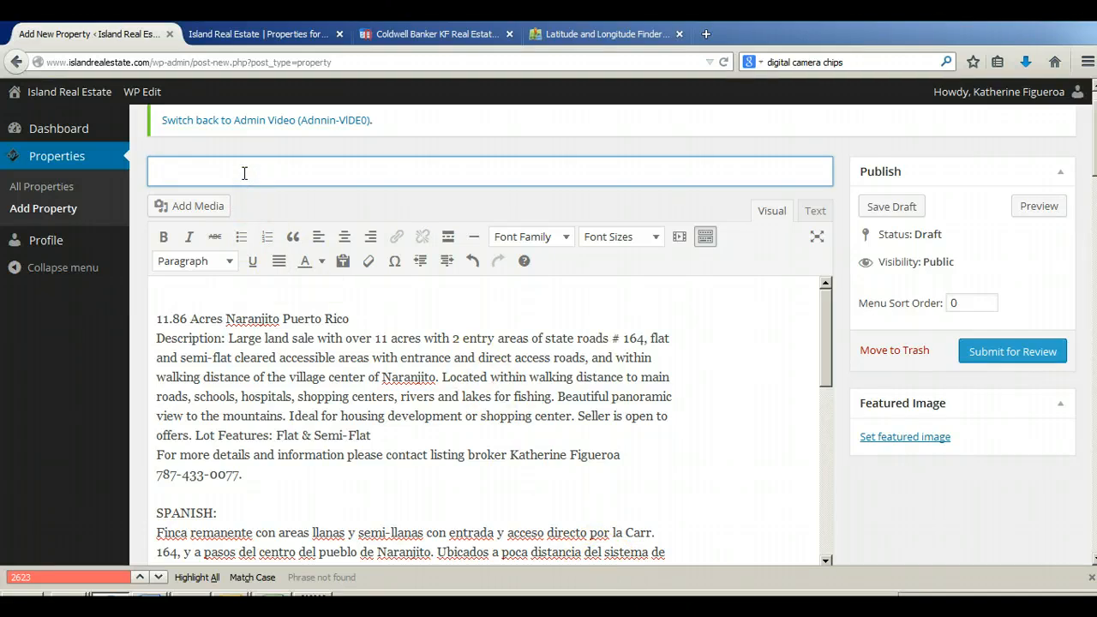
key(ctrl+v)
click(158, 291)
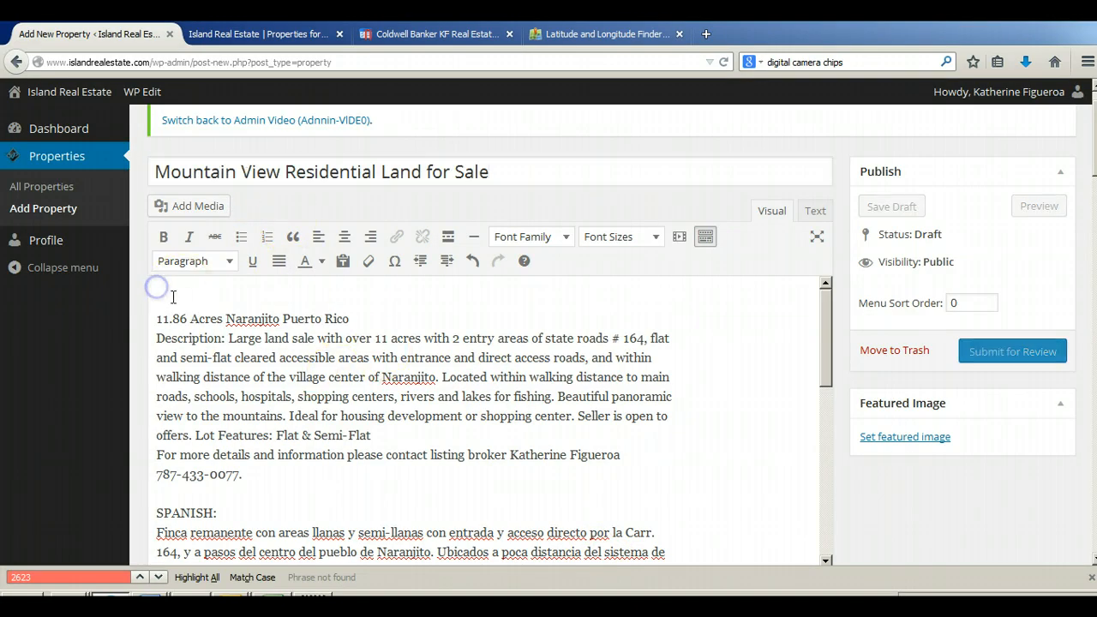
Step: Remove the blank line at the top of the property's description
key(Delete)
drag(356, 300, 135, 299)
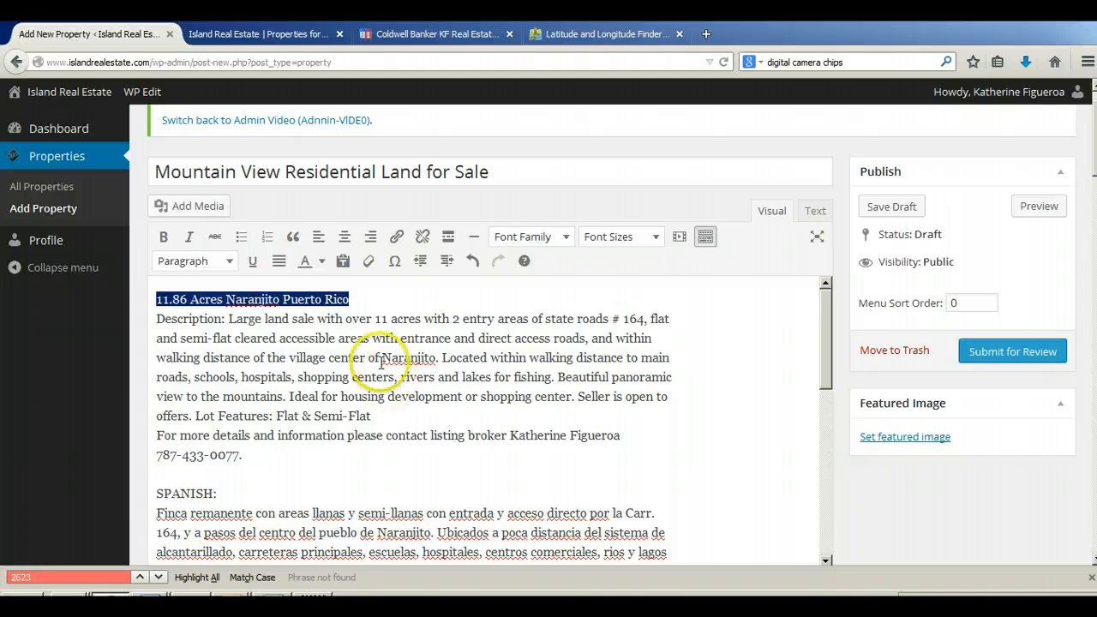
click(541, 169)
text(asdfasdfasdfasdfasdf)
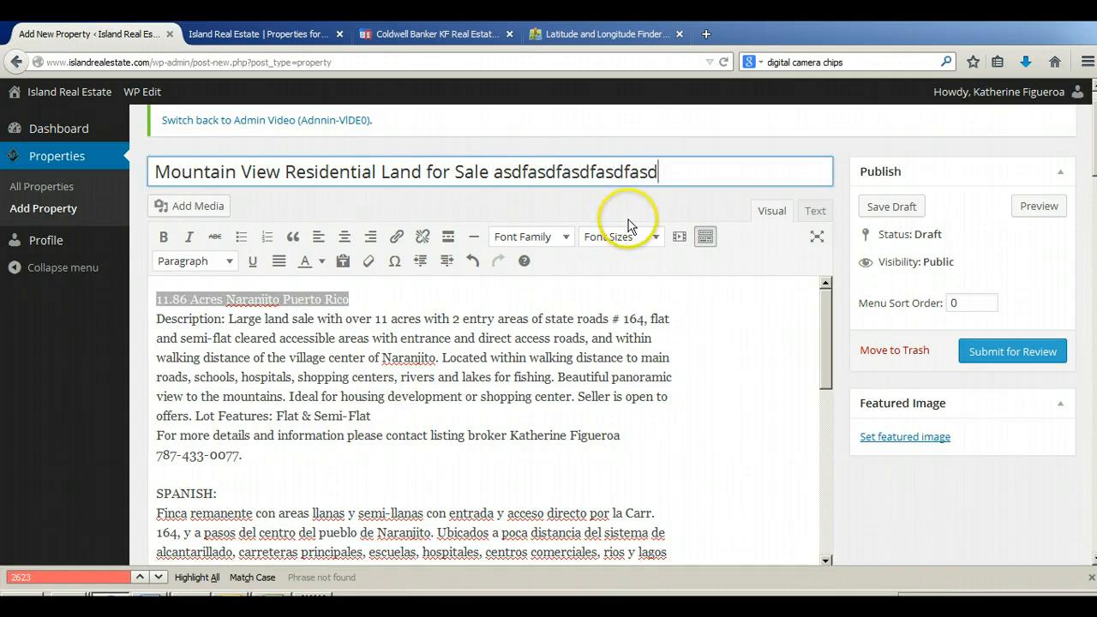
key(BackSpace)
key(BackSpace)
key(BackSpace)
key(BackSpace)
key(BackSpace)
key(BackSpace)
key(BackSpace)
key(BackSpace)
key(BackSpace)
key(BackSpace)
key(BackSpace)
key(BackSpace)
key(BackSpace)
key(BackSpace)
key(BackSpace)
key(BackSpace)
key(BackSpace)
key(BackSpace)
key(BackSpace)
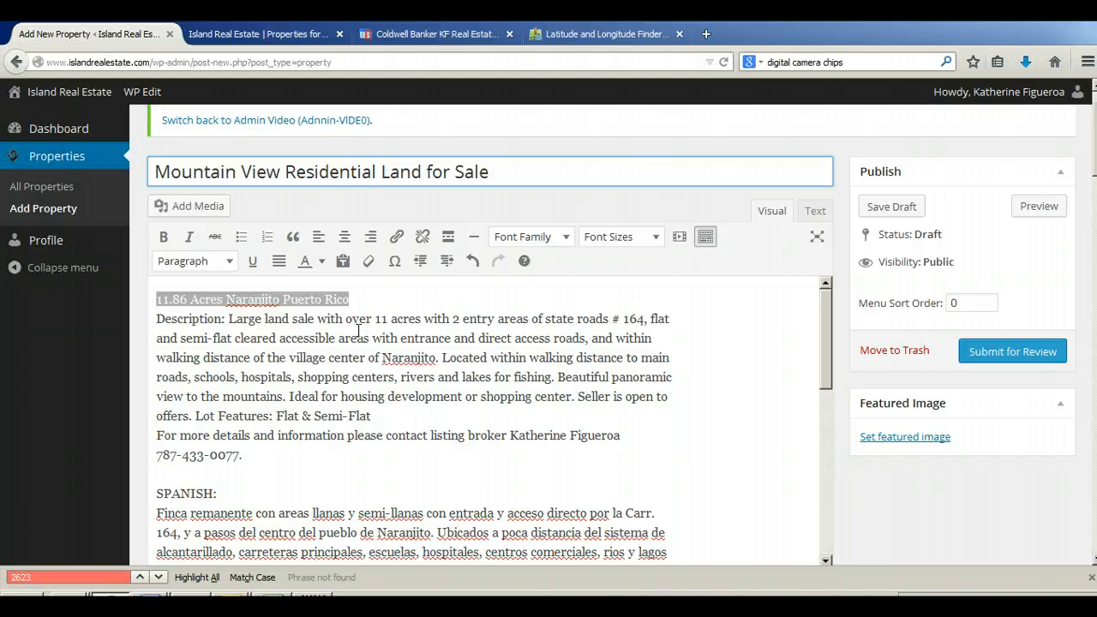
Step: Move the line "11.86 Acres Naranjito Puerto Rico" from the description into the property's Tagline
click(365, 296)
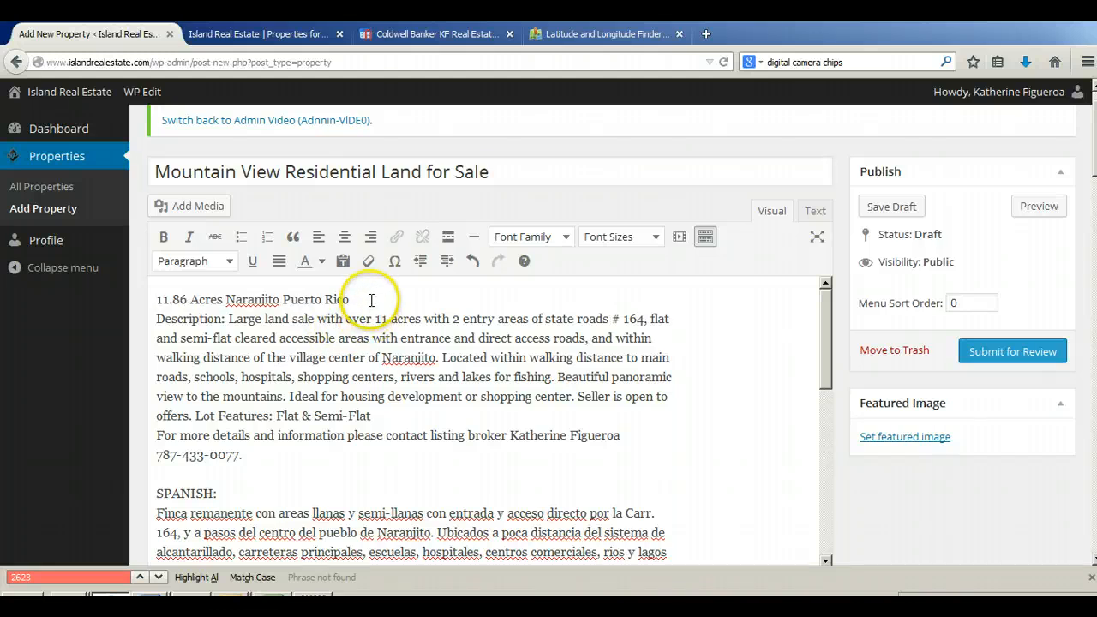
drag(372, 299, 146, 298)
key(ctrl+c)
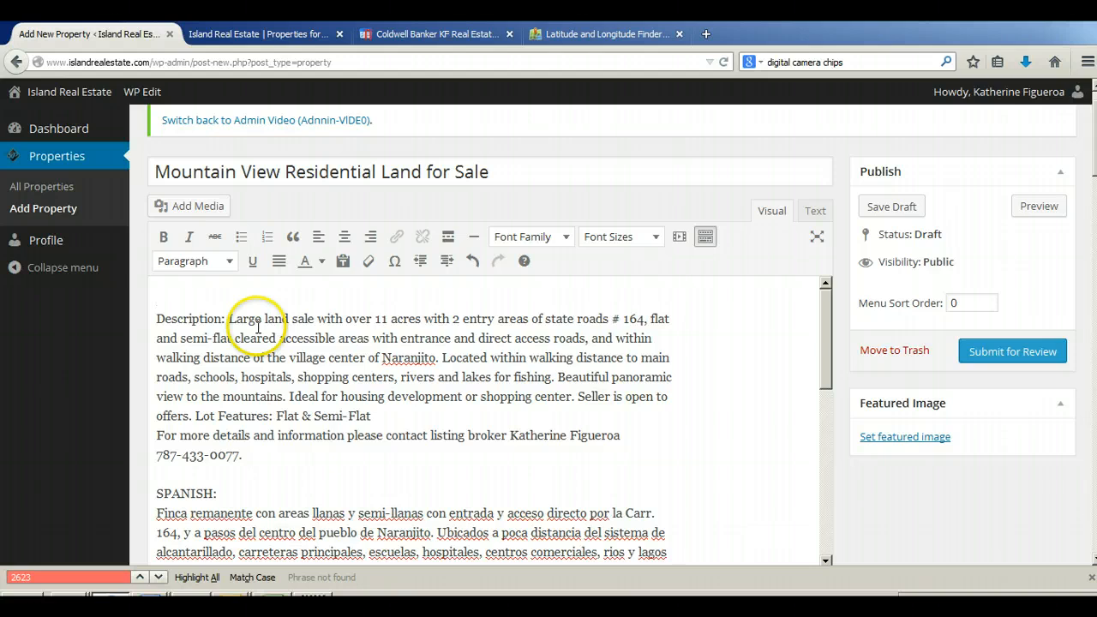
key(Delete)
scroll(909, 498, down, 3)
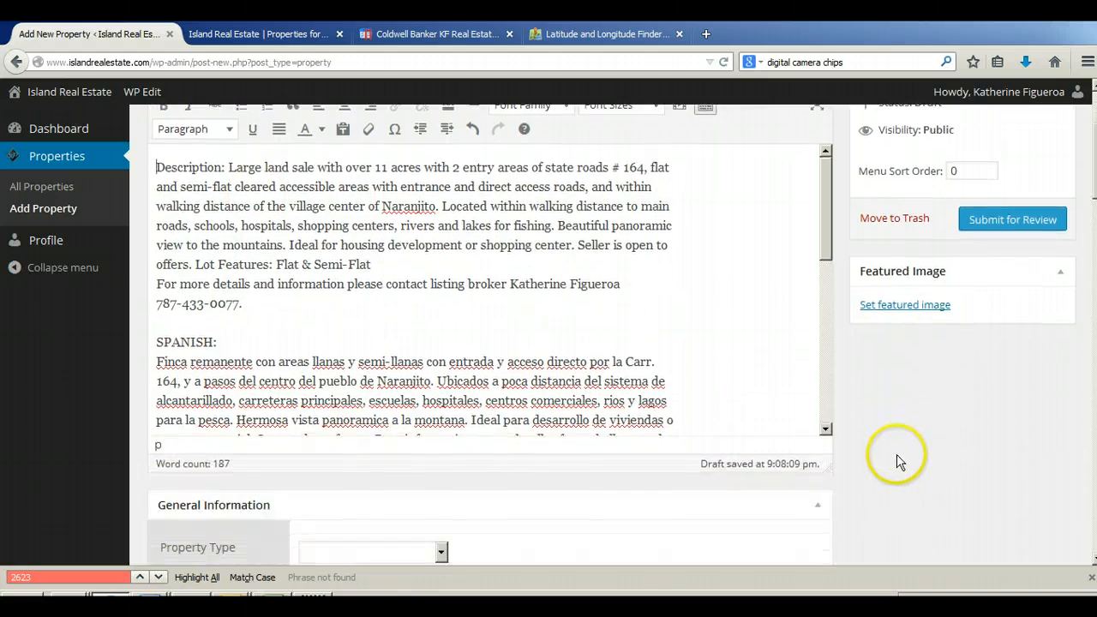
scroll(896, 454, down, 9)
click(521, 292)
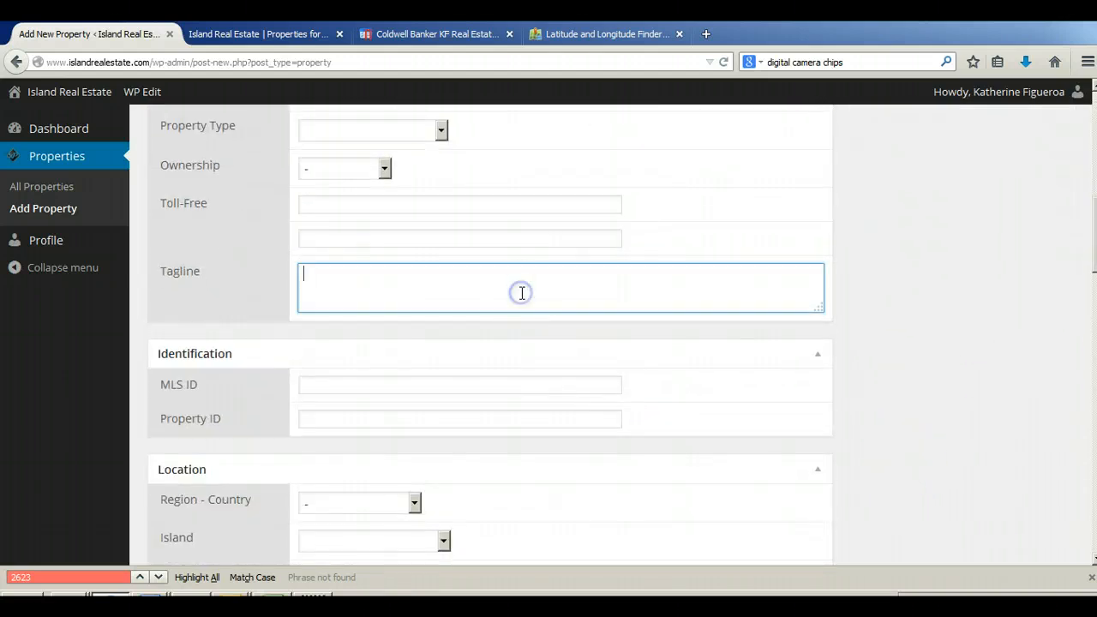
key(ctrl+v)
click(308, 272)
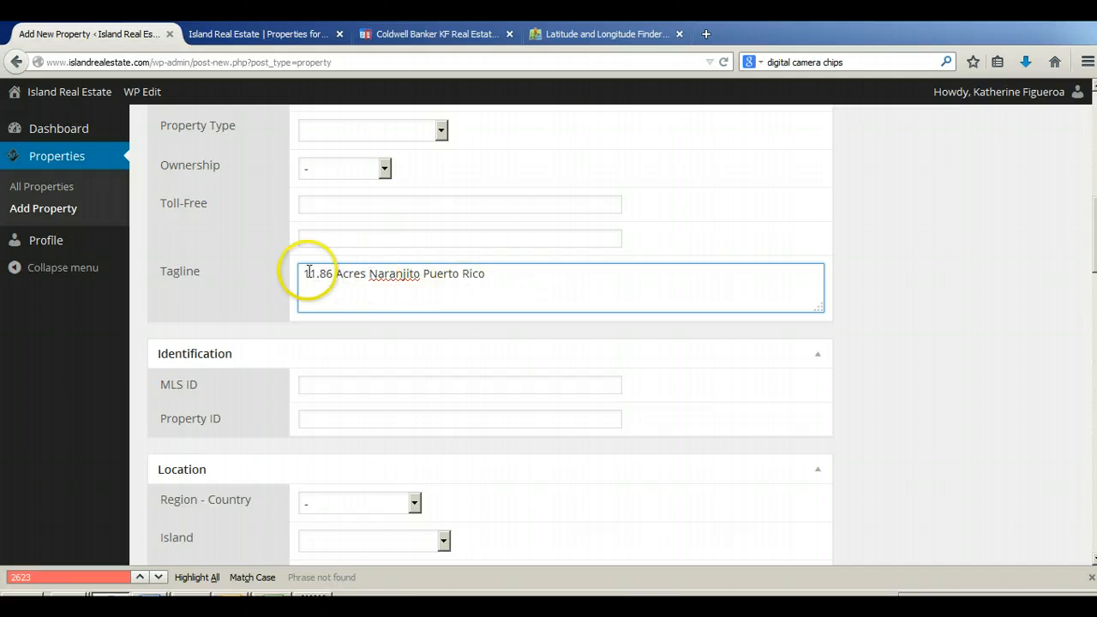
Step: Set the font of the entire property description to Arial
scroll(879, 288, up, 1)
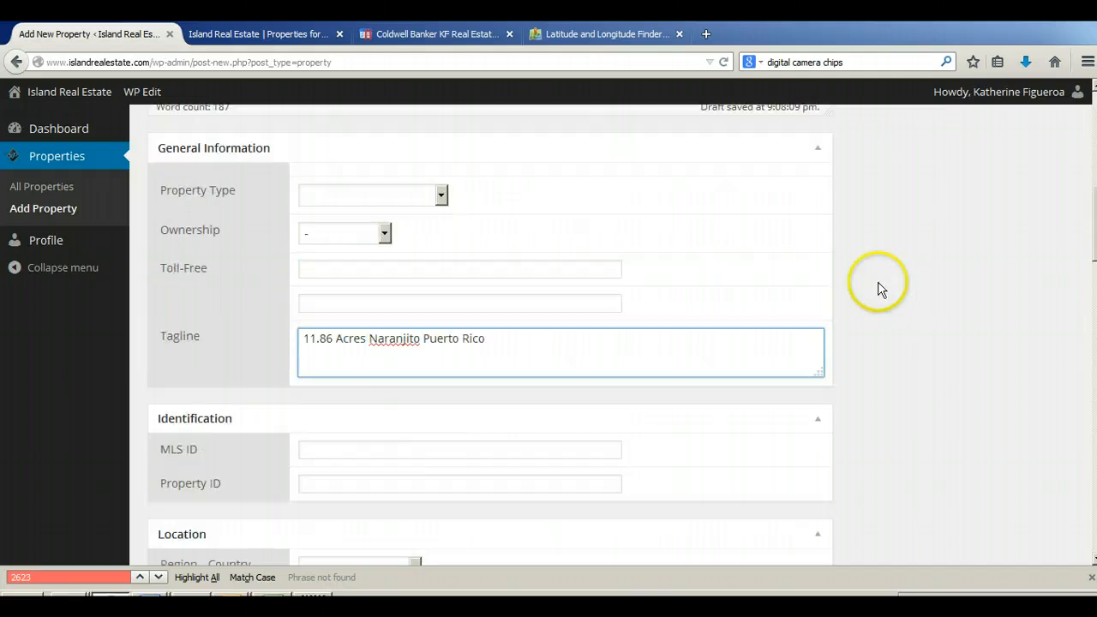
scroll(879, 288, up, 8)
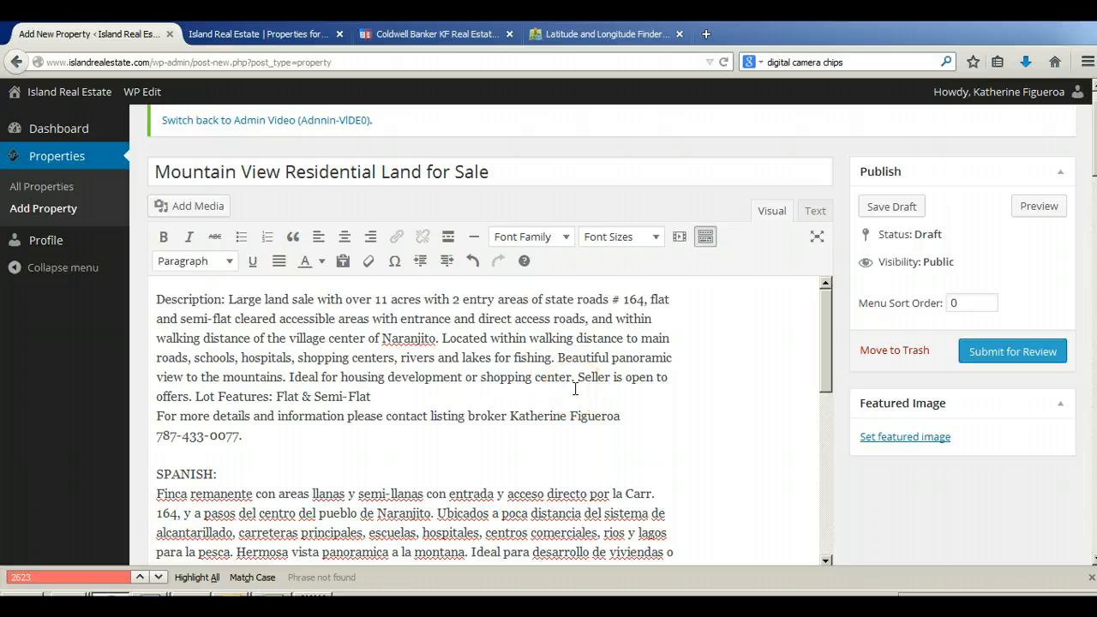
click(394, 394)
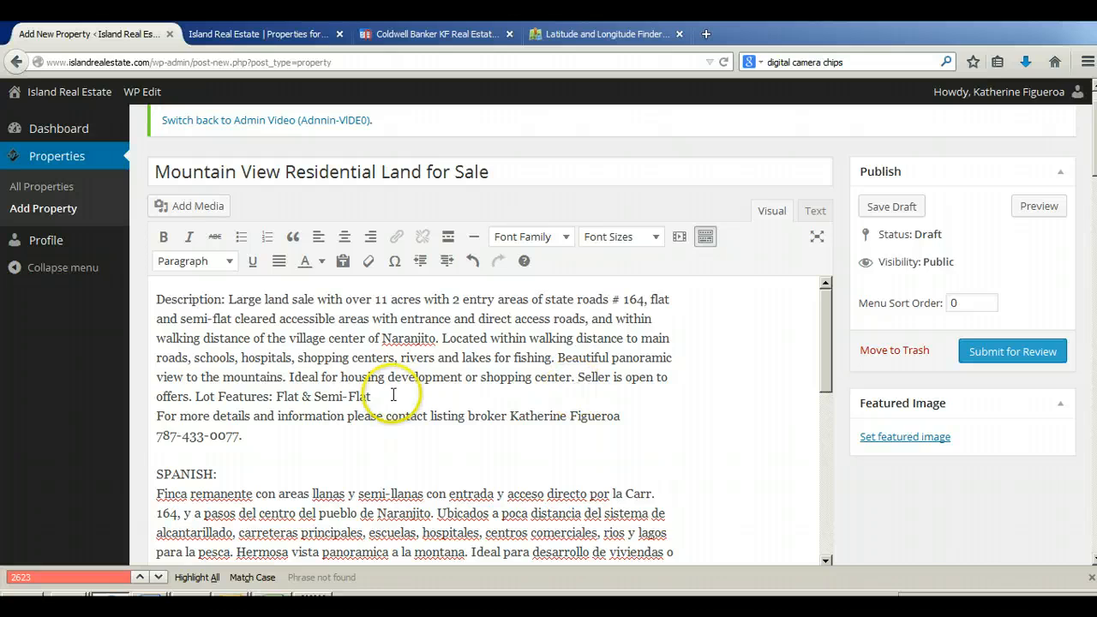
key(ctrl+a)
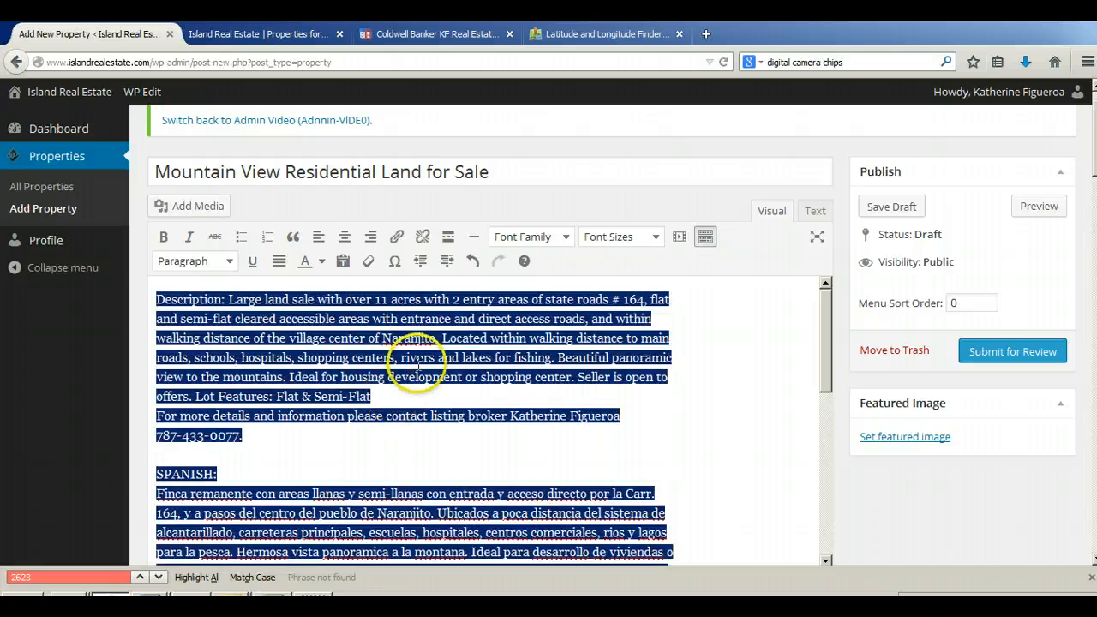
click(529, 237)
click(514, 276)
click(246, 382)
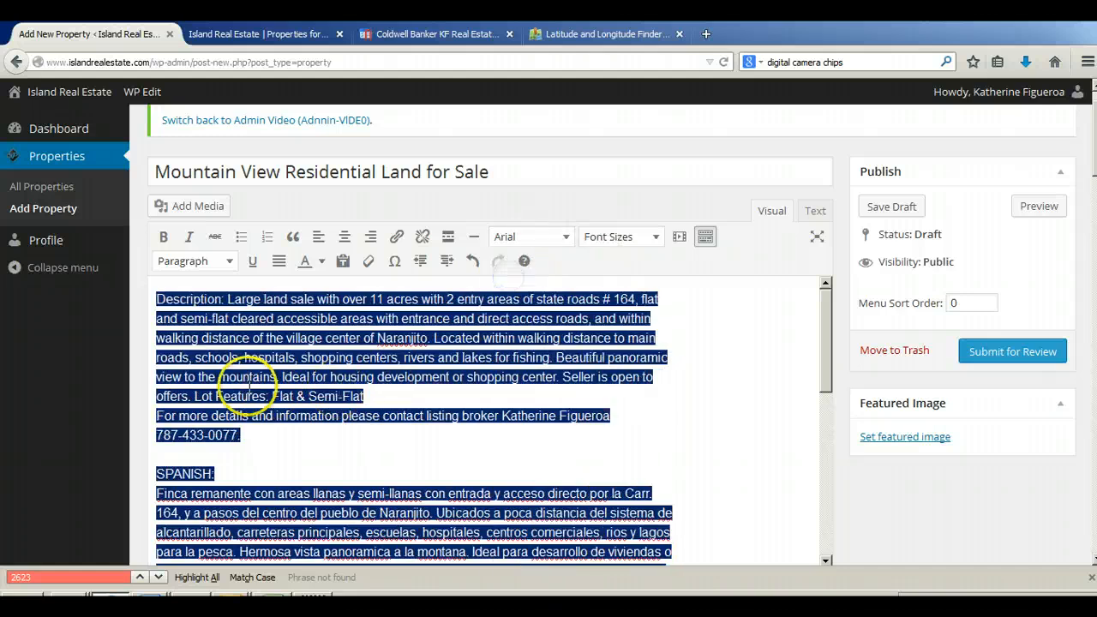
Step: Upload all the photos from the 4133_NewCBPR picture folder to the property by dropping them onto the description editor
click(158, 298)
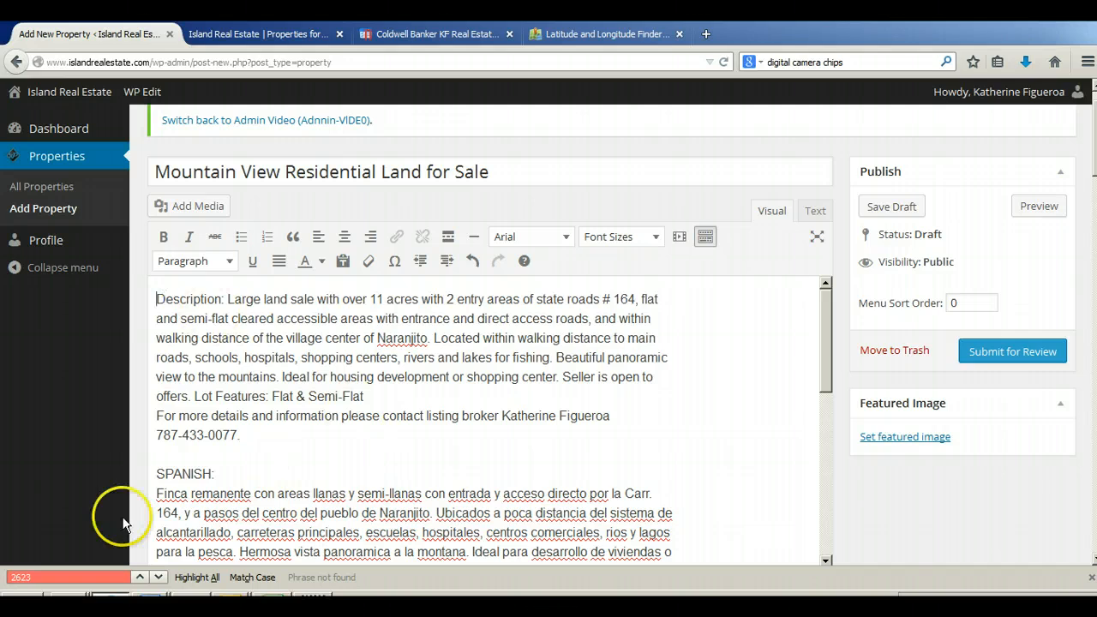
mouse_move(67, 600)
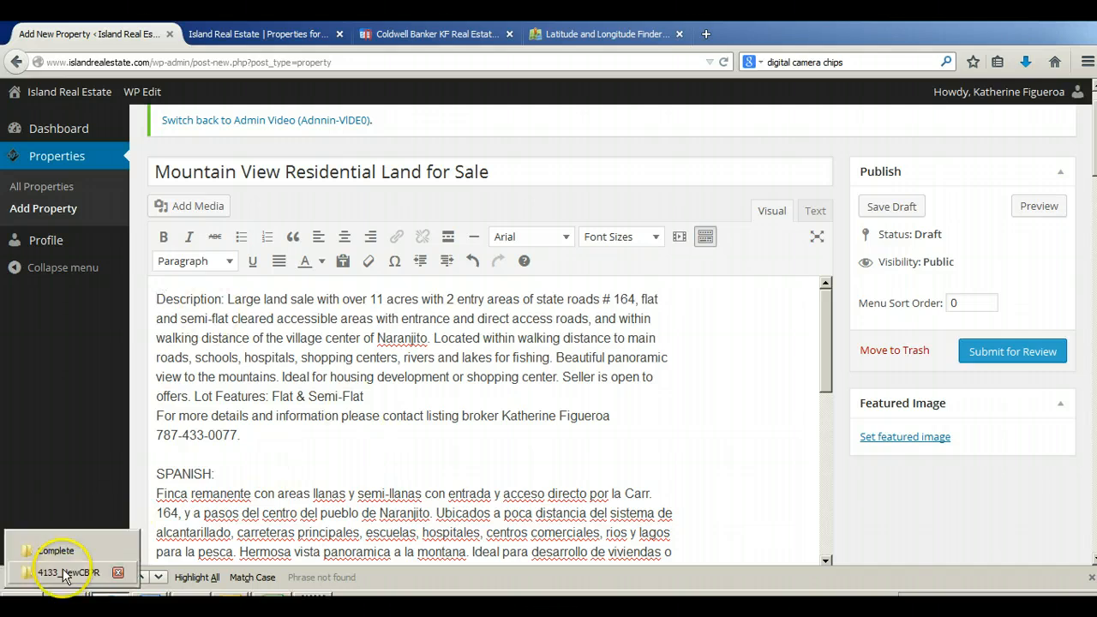
click(67, 573)
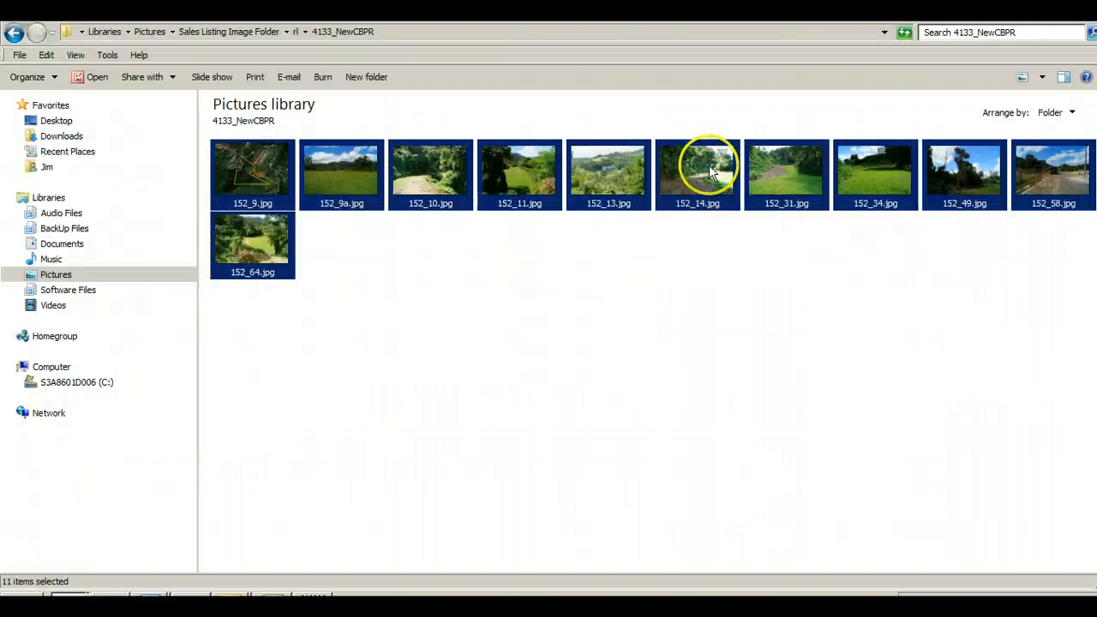
drag(710, 171, 326, 311)
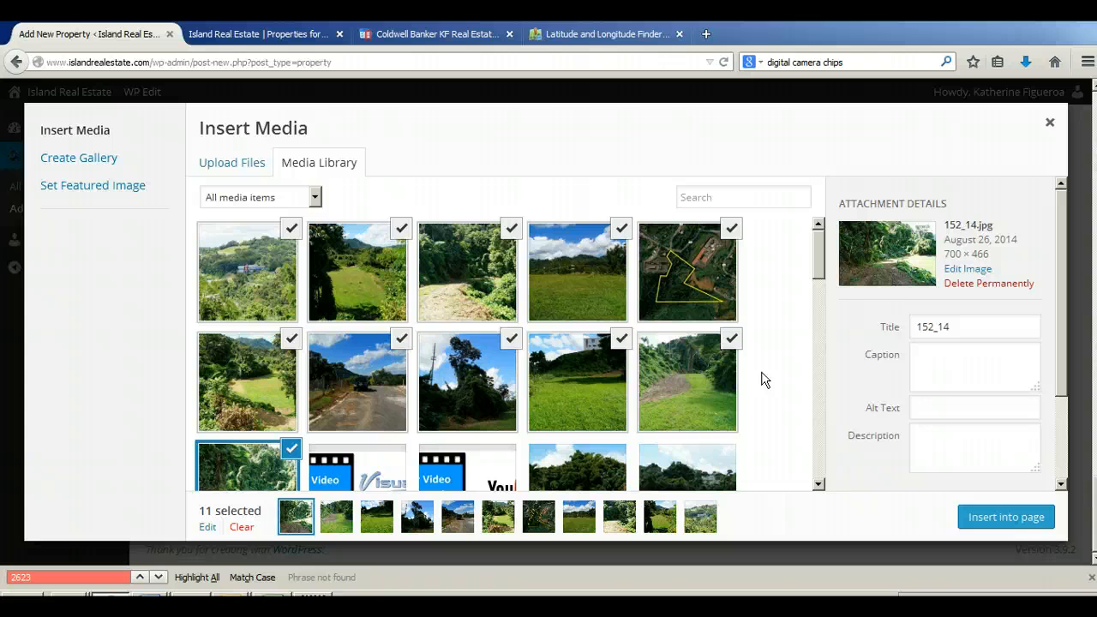
click(770, 366)
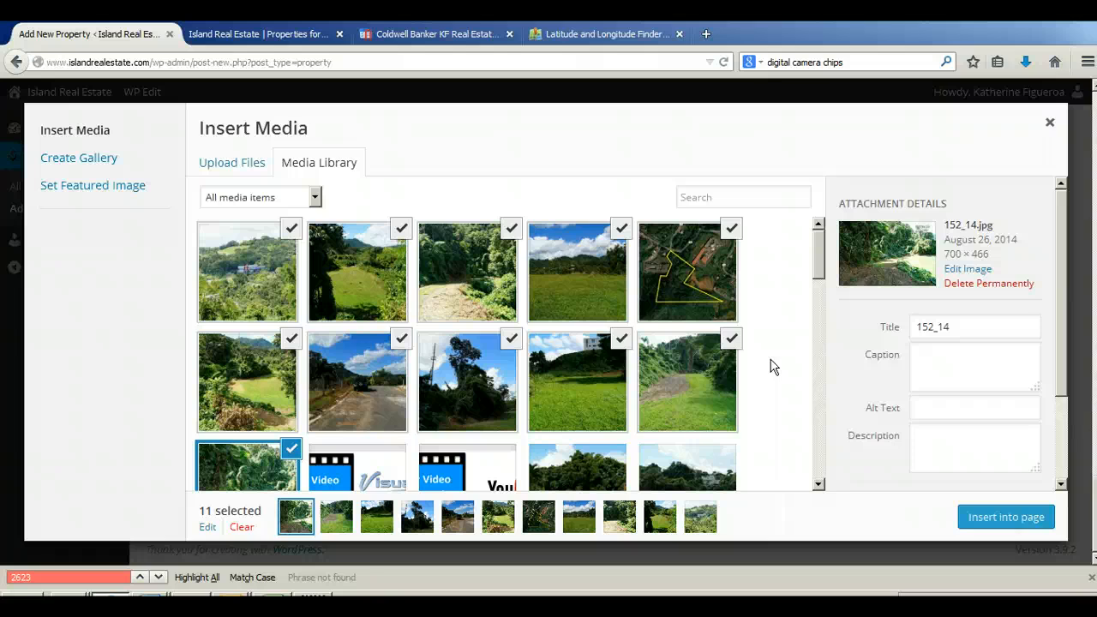
Step: Clear the photo selection and filter the media library to items uploaded to this page
click(243, 528)
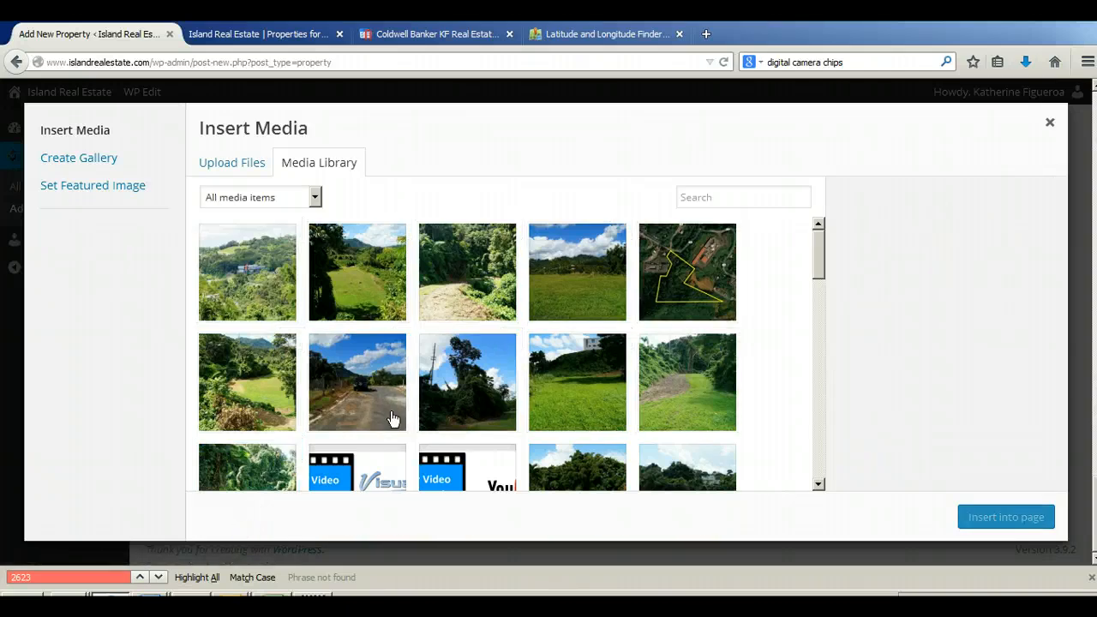
click(252, 197)
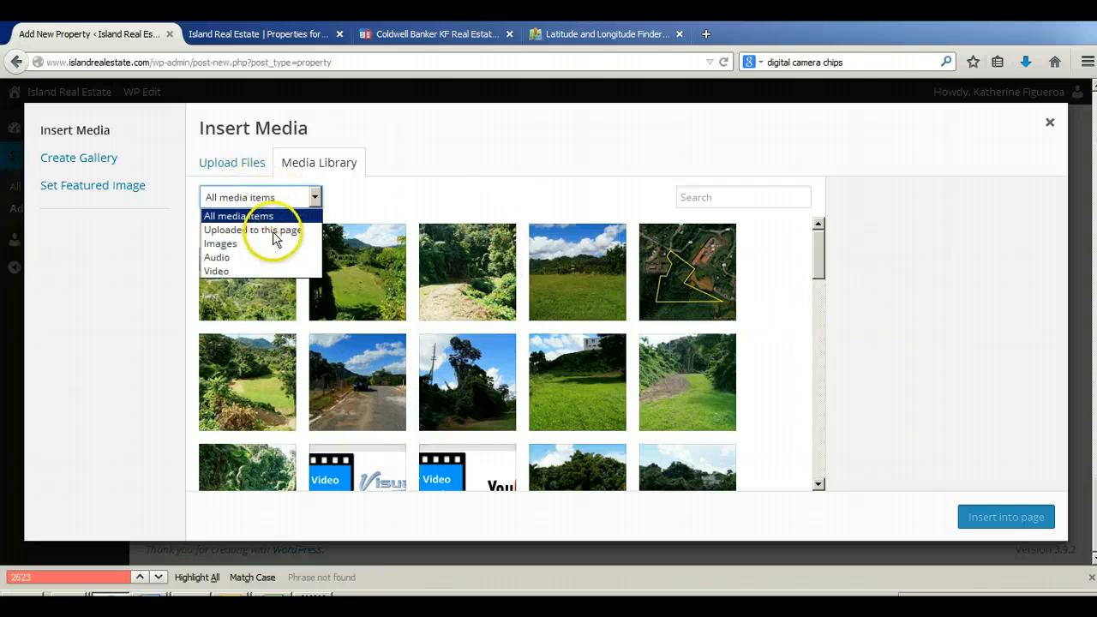
click(271, 232)
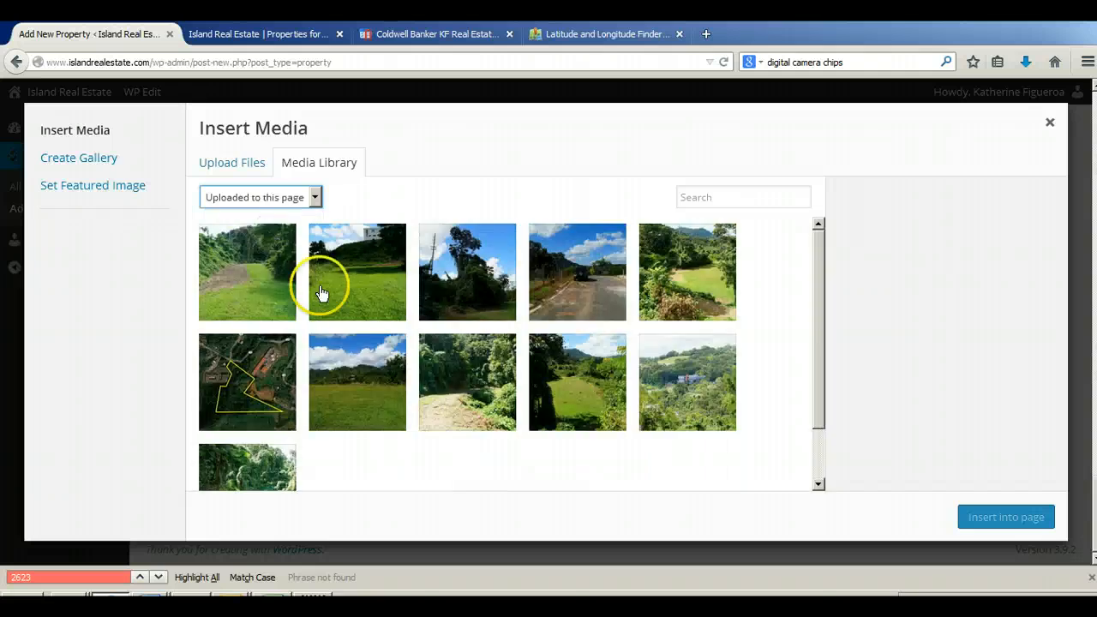
click(379, 459)
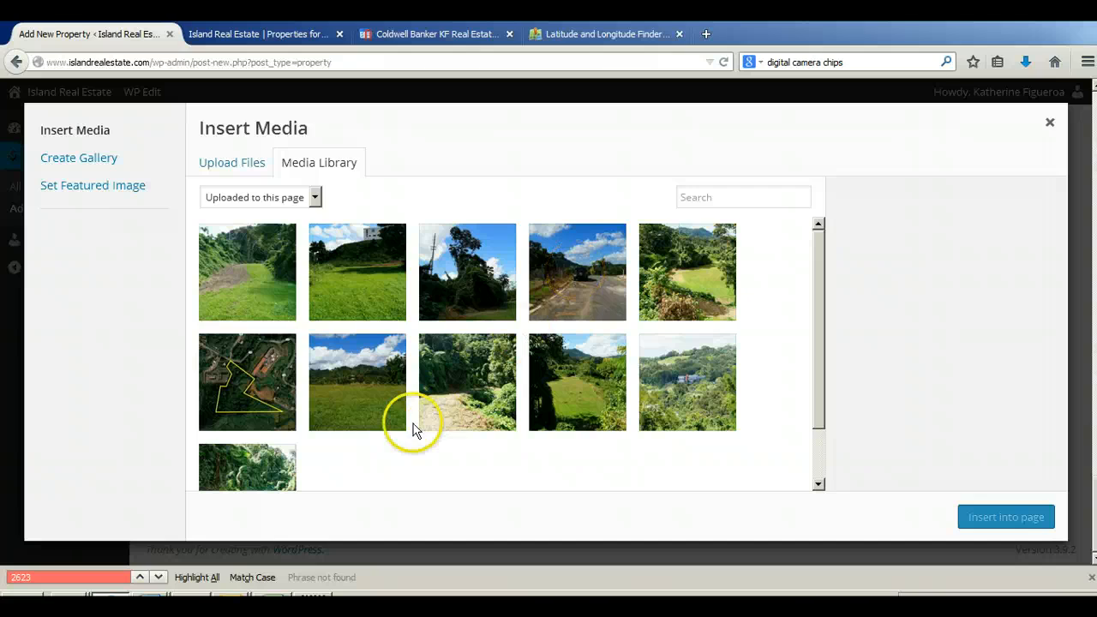
Step: Reorder the uploaded photos so the open field picture 152_9a comes first, and leave it unselected
drag(377, 401, 269, 286)
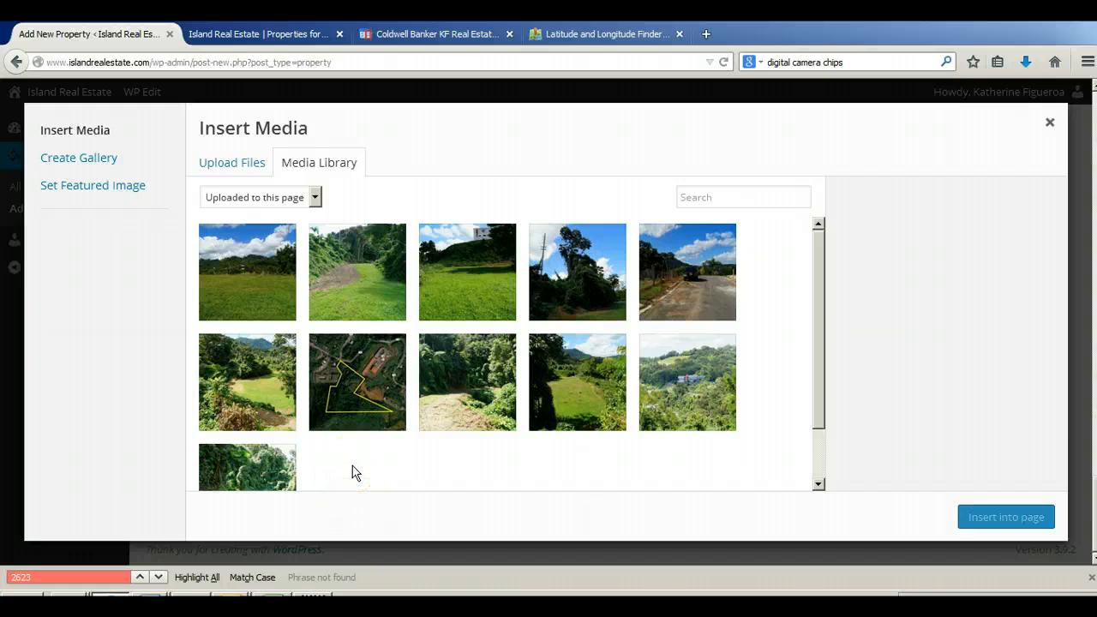
click(263, 272)
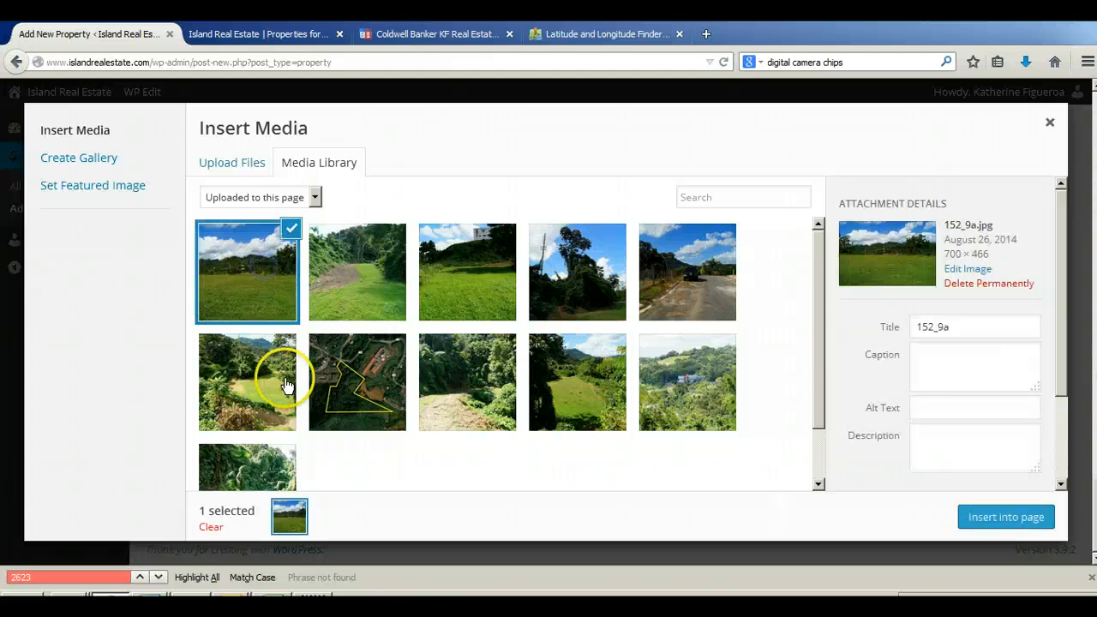
click(245, 268)
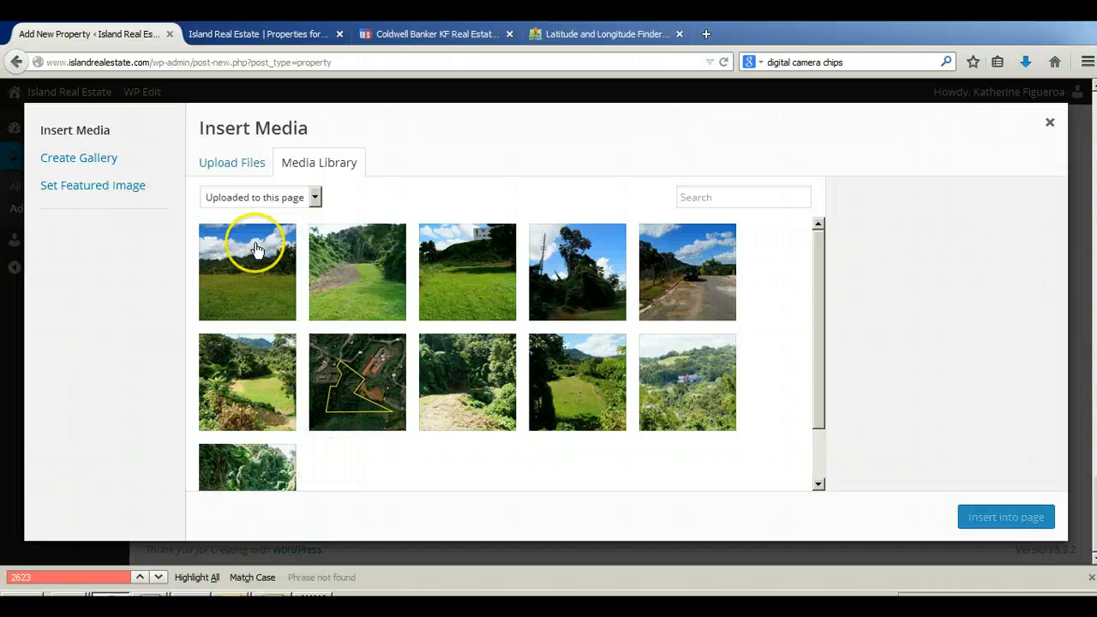
click(251, 268)
click(251, 267)
click(254, 264)
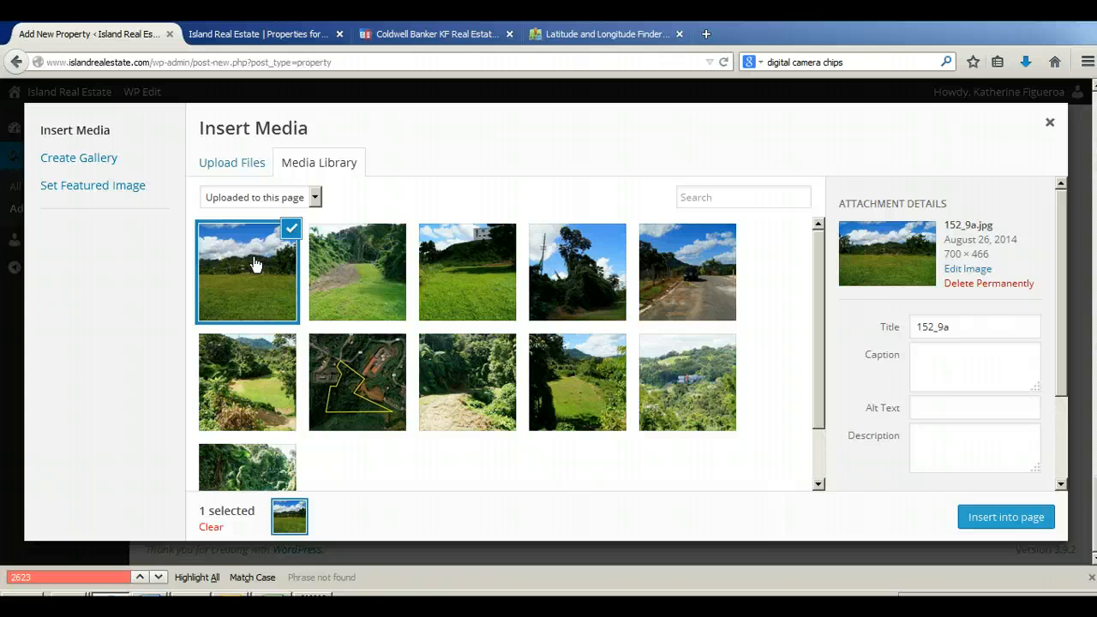
click(254, 264)
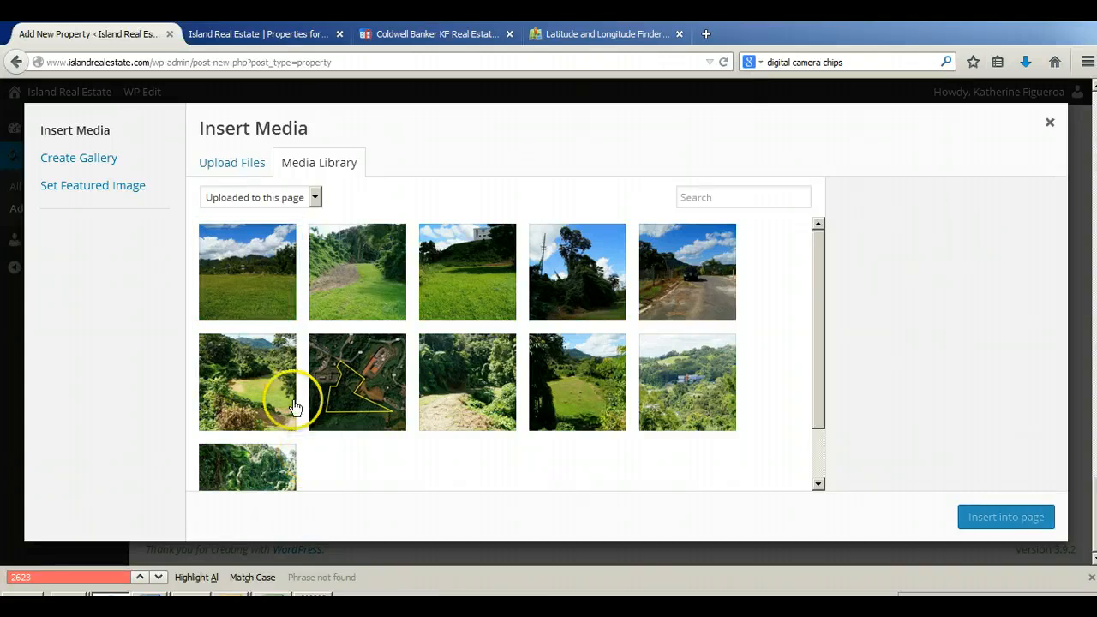
Step: Try the wooded path photo 152_31 in first place, and return the field photo 152_9a to first with nothing selected
drag(343, 300, 262, 289)
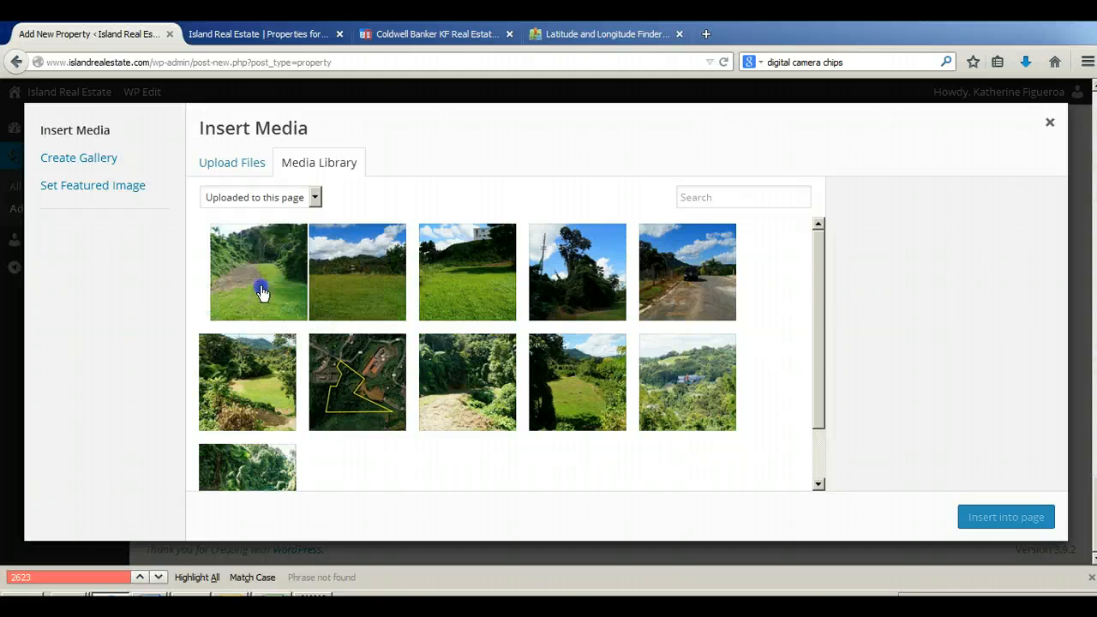
click(262, 280)
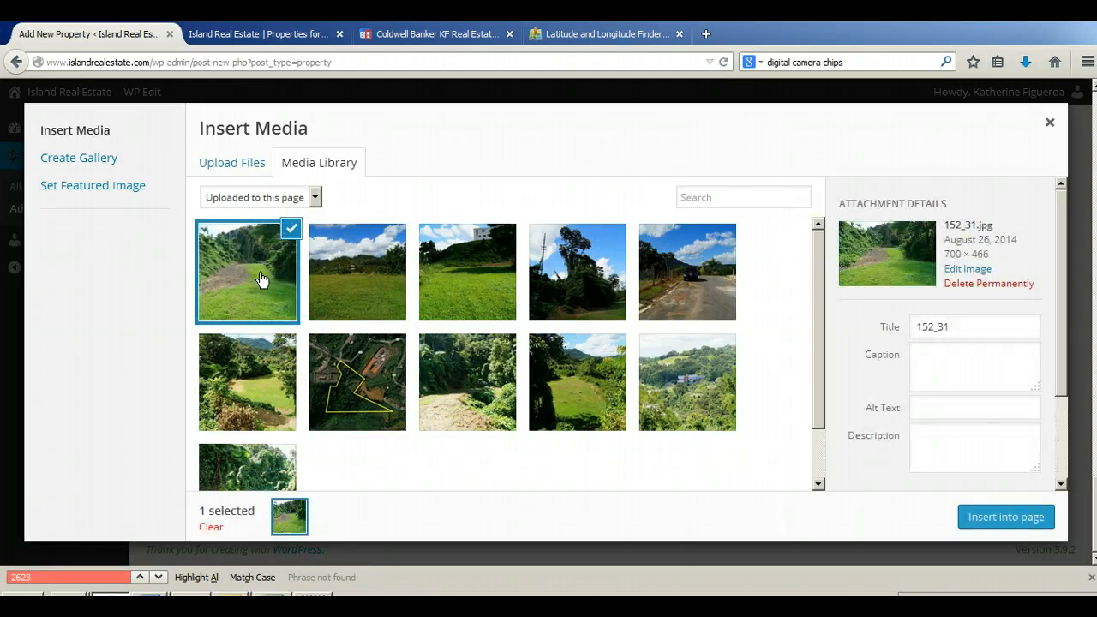
click(374, 285)
drag(383, 283, 274, 282)
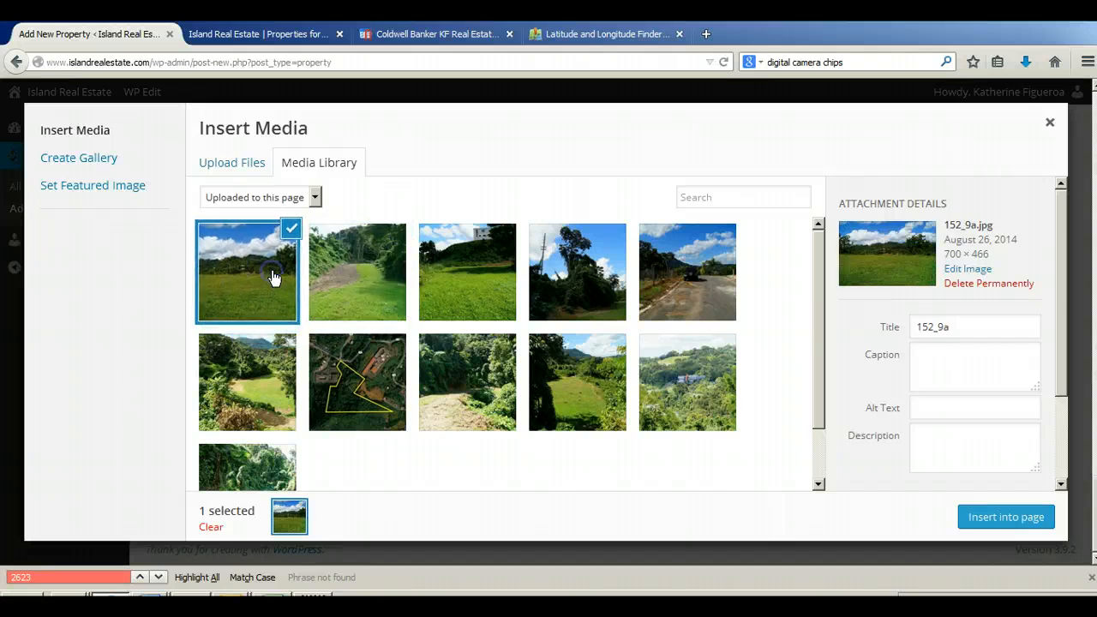
click(350, 462)
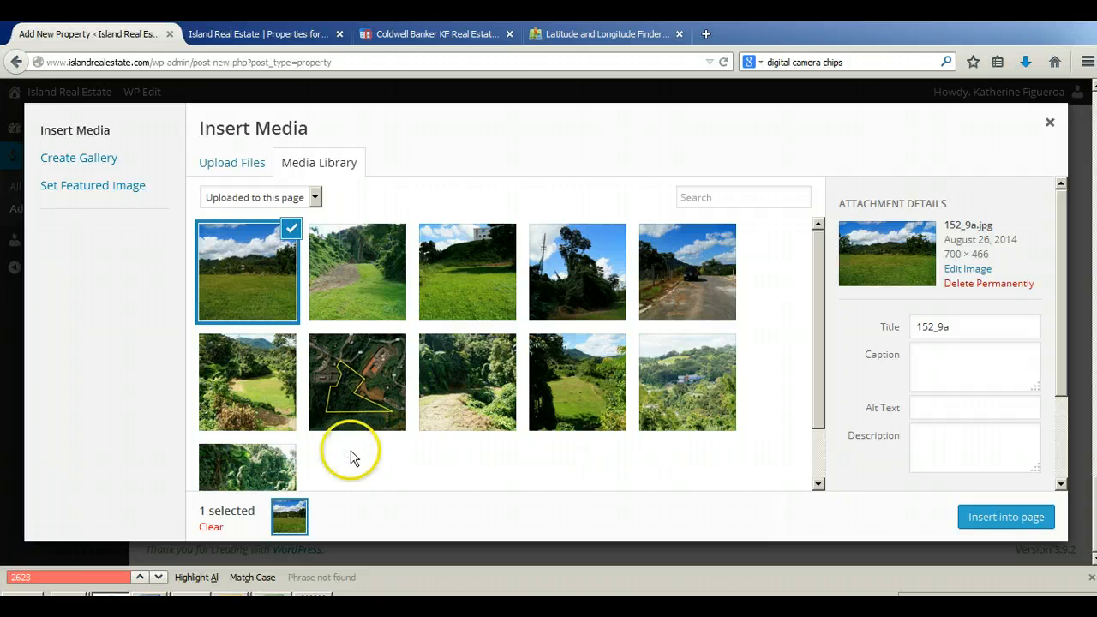
click(276, 253)
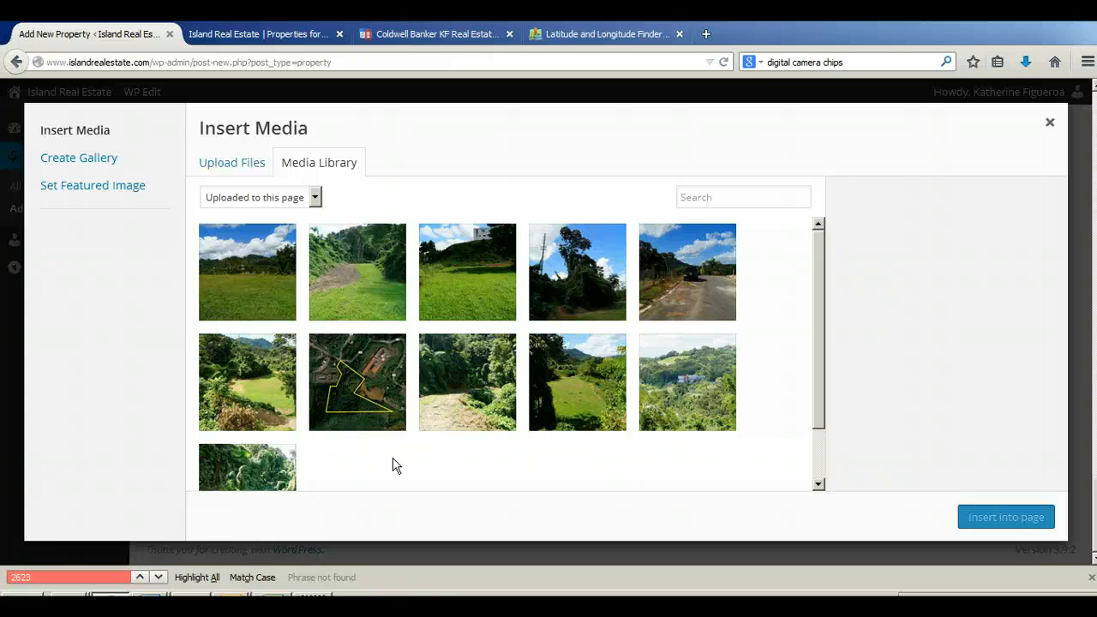
Step: Move the aerial boundary photo 152_9 to second place among the uploaded photos and deselect it
click(351, 380)
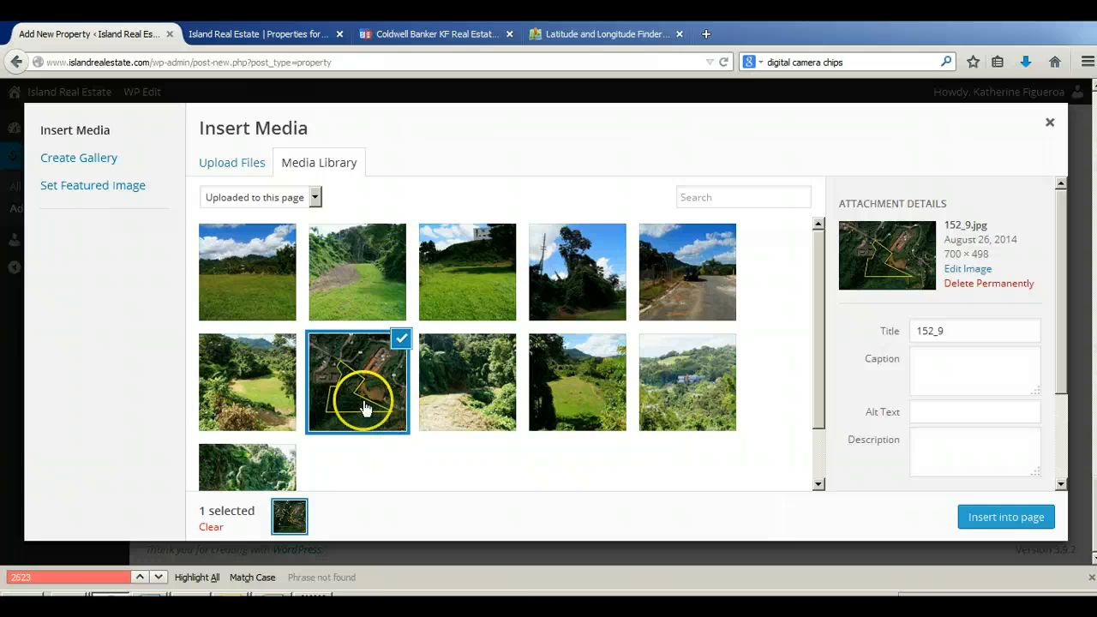
drag(364, 408, 364, 294)
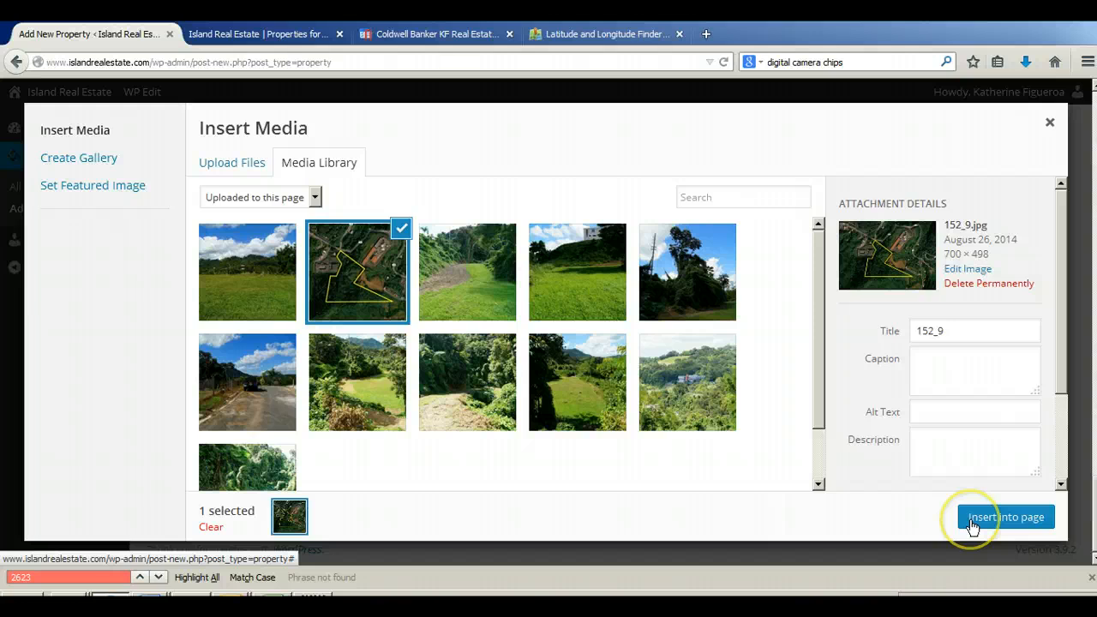
click(364, 258)
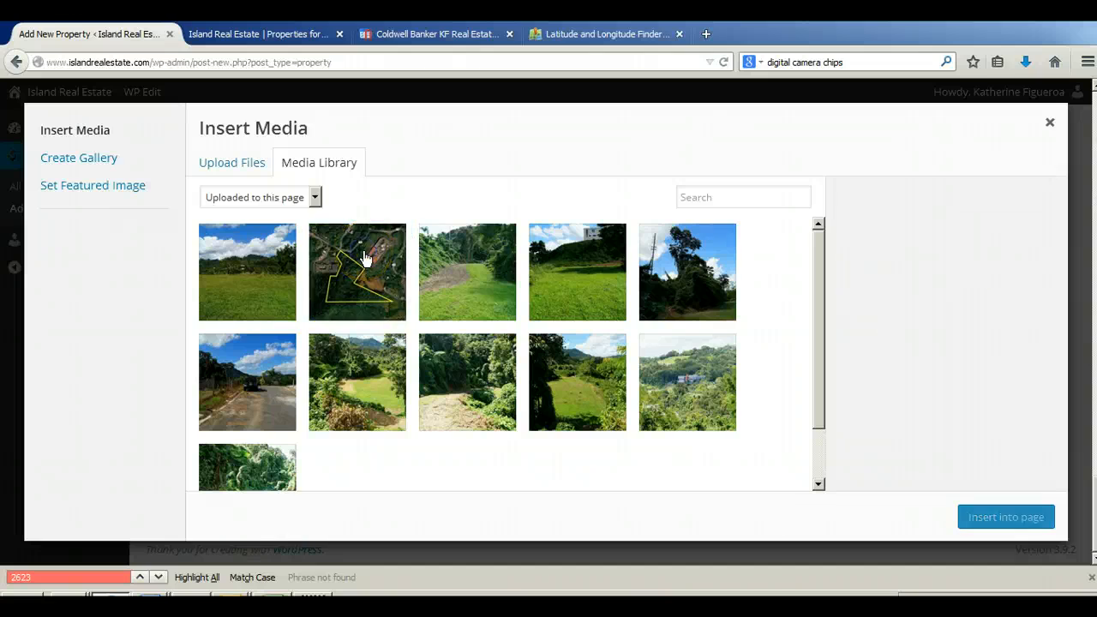
click(365, 258)
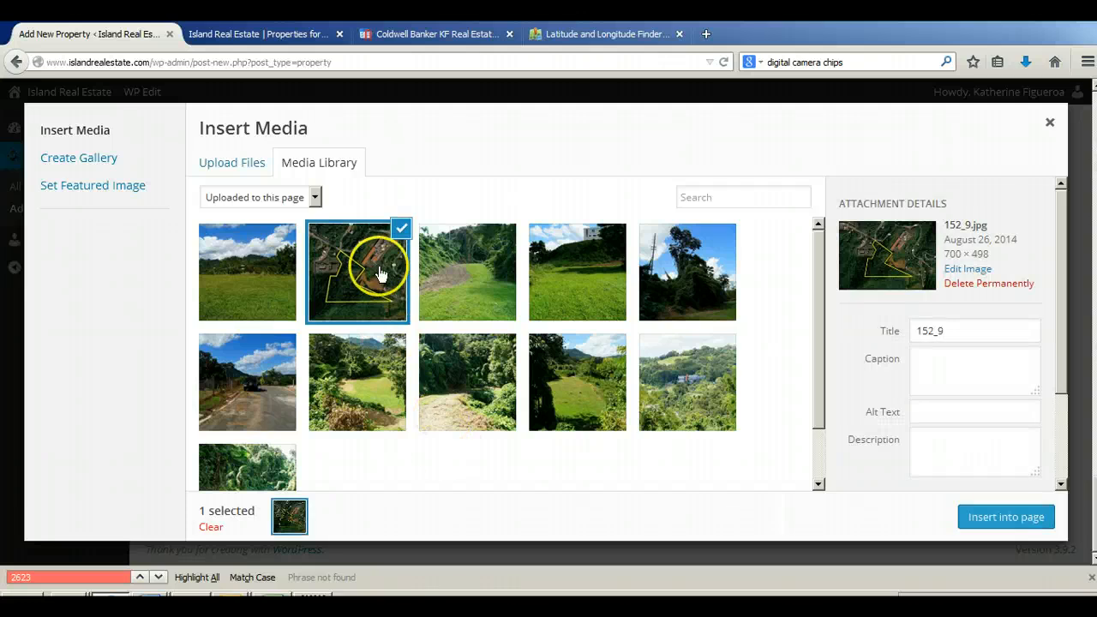
click(377, 276)
click(379, 462)
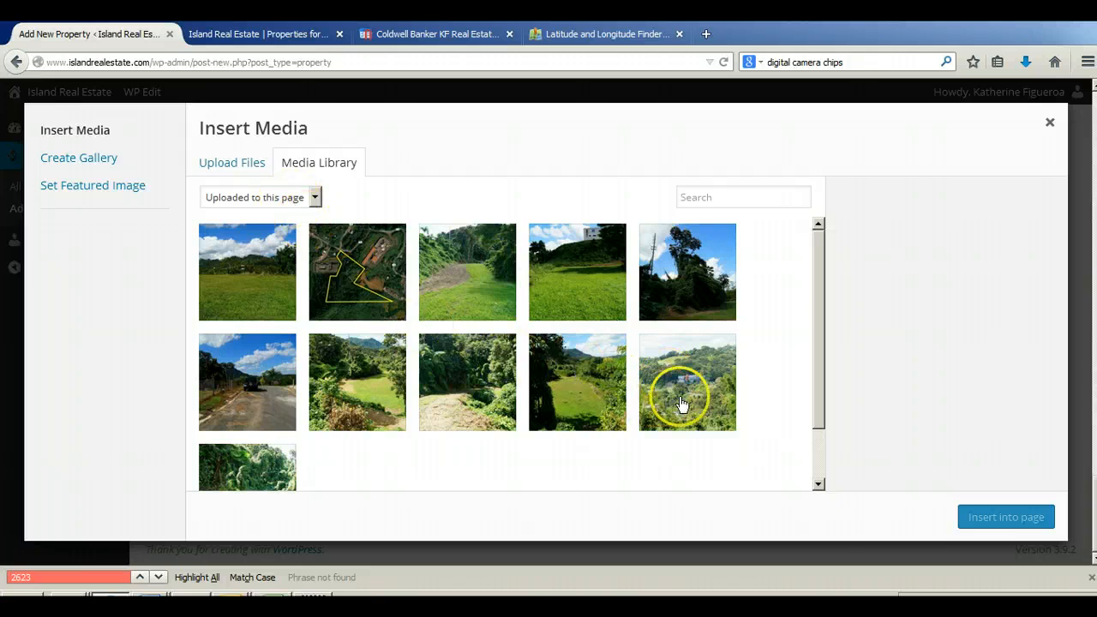
mouse_move(681, 394)
mouse_down()
mouse_move(605, 347)
mouse_move(642, 299)
mouse_move(642, 379)
mouse_move(660, 397)
mouse_up()
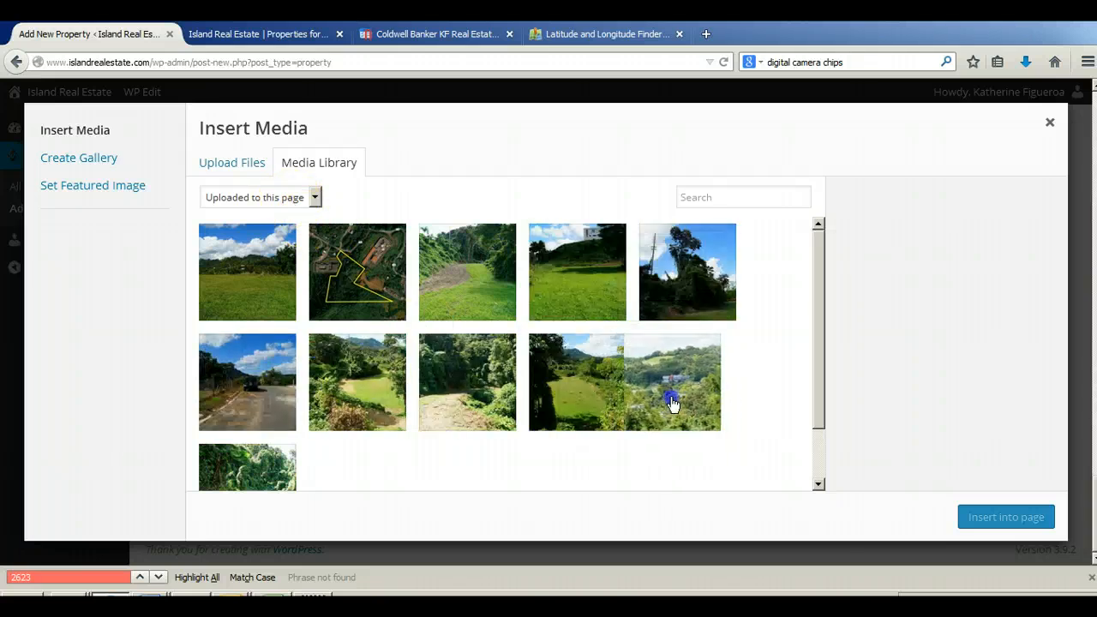
mouse_move(588, 400)
mouse_down()
mouse_move(581, 289)
mouse_move(589, 401)
mouse_up()
click(314, 197)
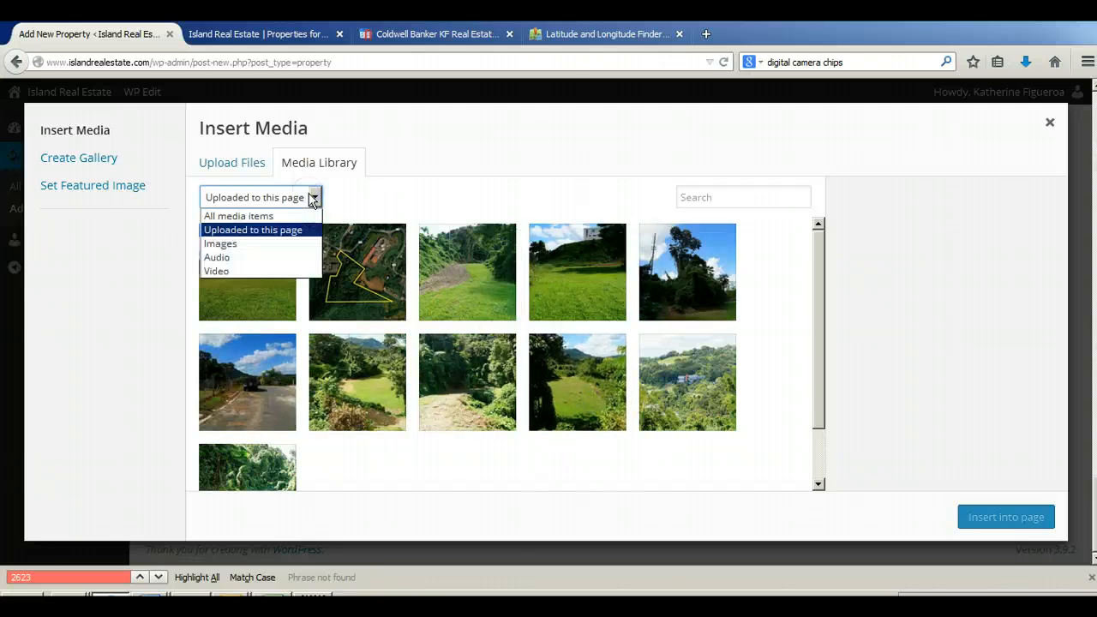
click(508, 305)
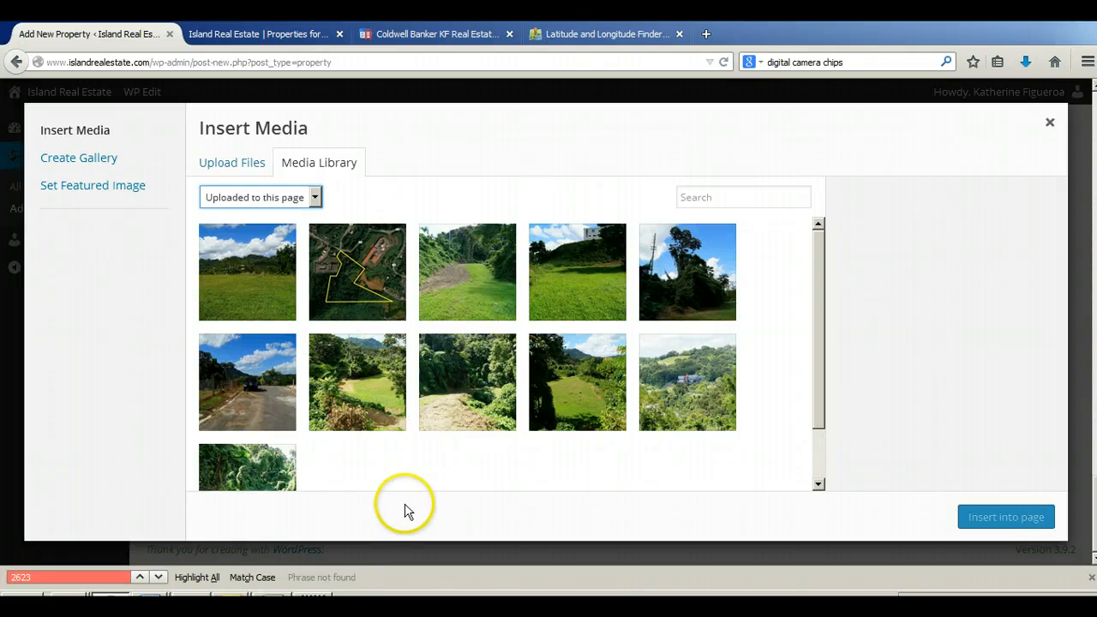
Step: Insert the aerial boundary photo 152_9 at the start of the property description
click(357, 271)
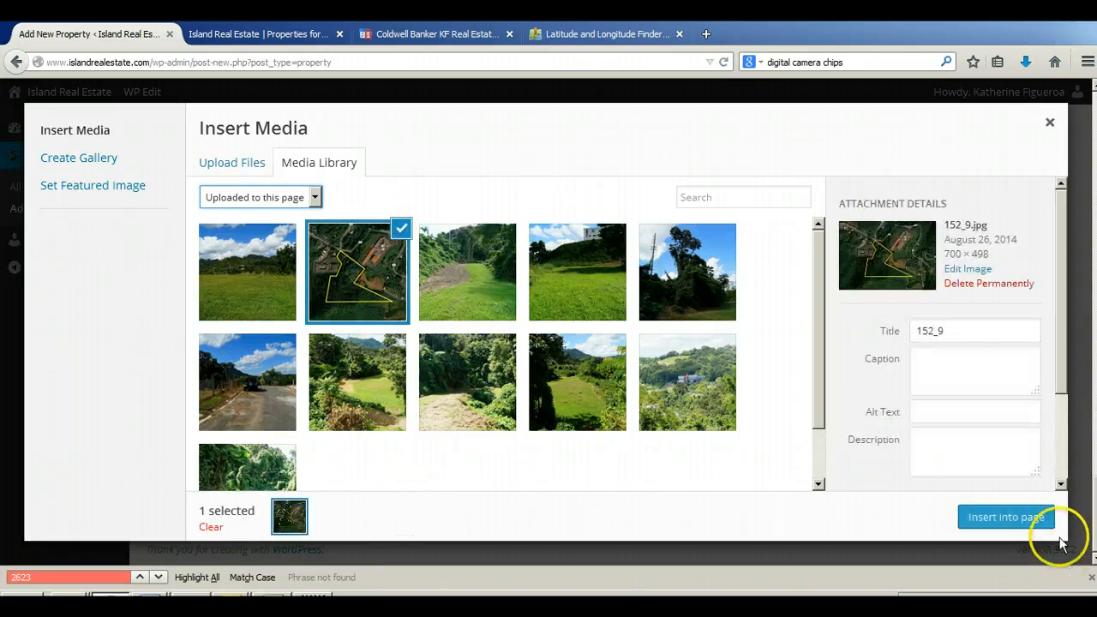
click(1004, 514)
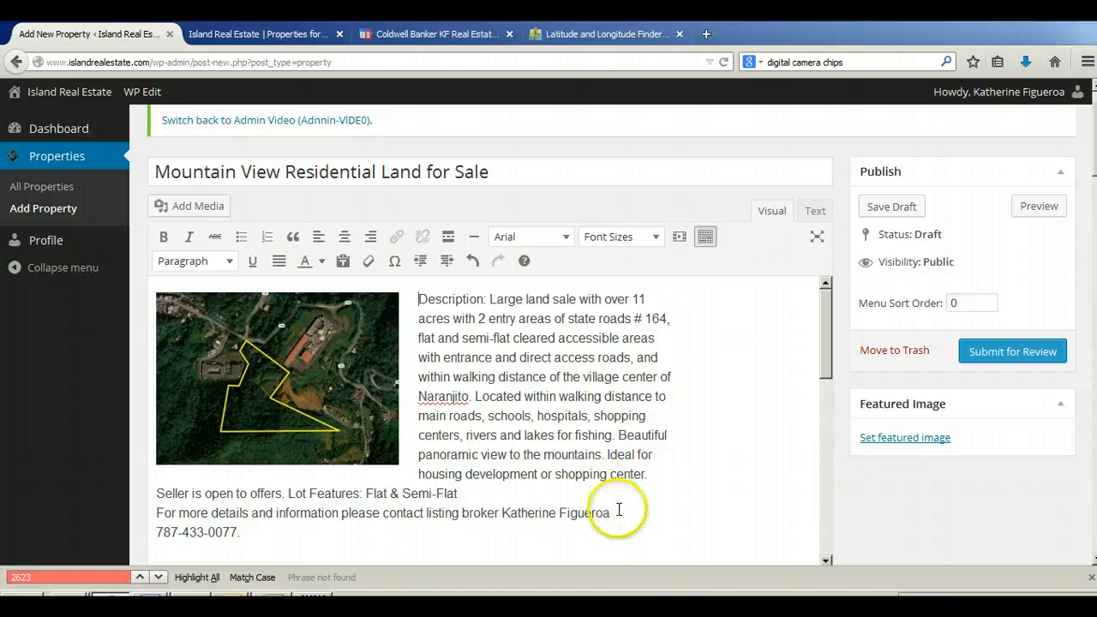
Step: Cut the visual tour URL from below the Spanish description and delete the surplus blank lines above the coordinates
scroll(746, 405, down, 8)
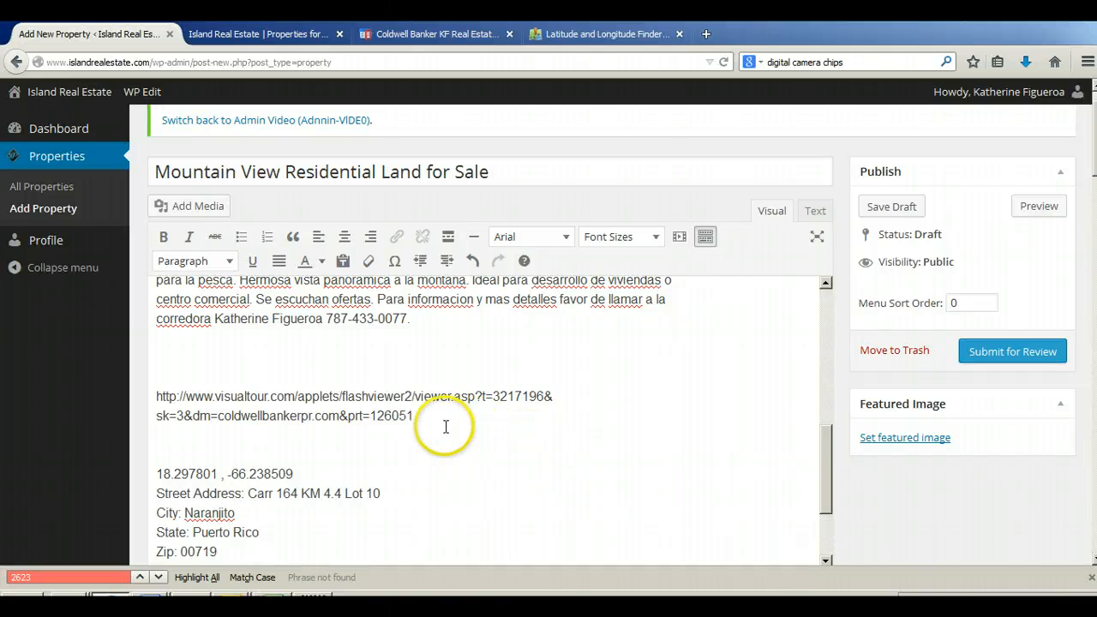
click(307, 415)
drag(307, 415, 150, 400)
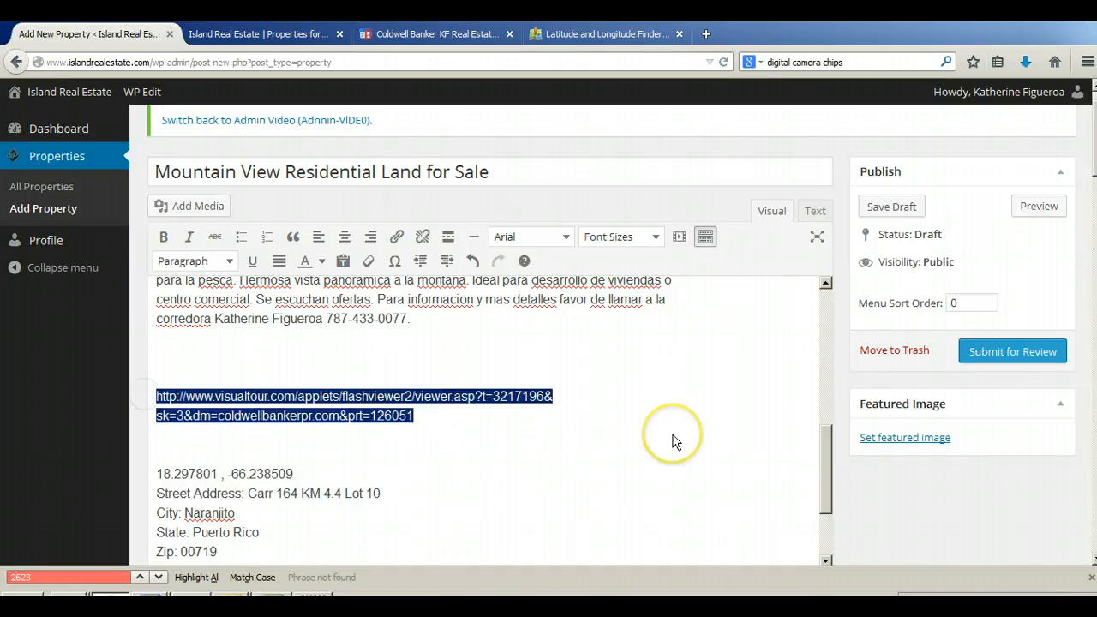
key(BackSpace)
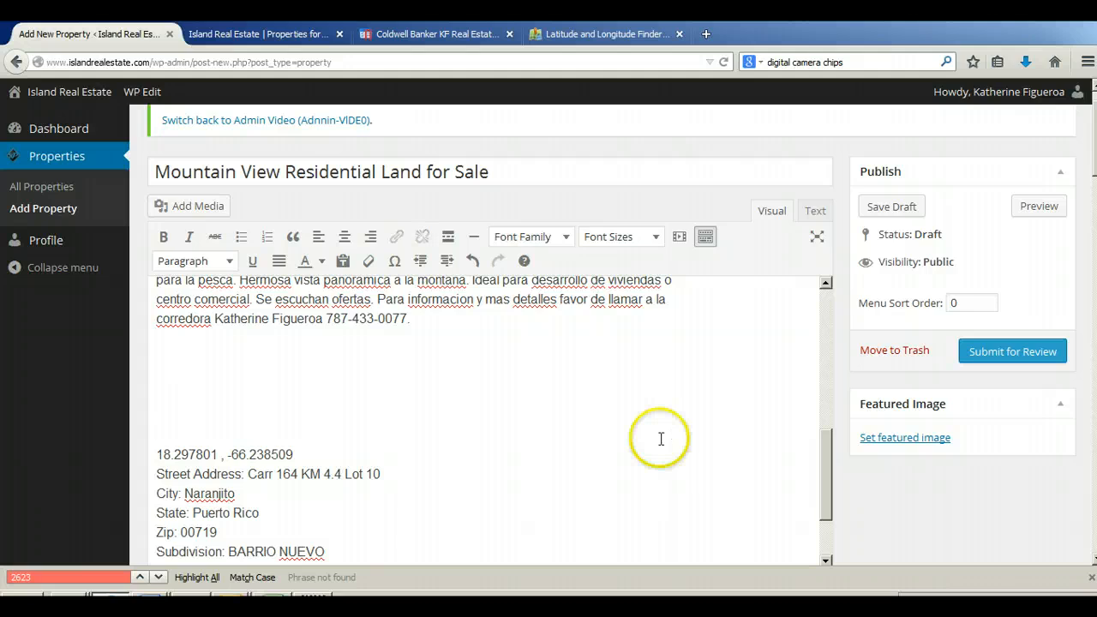
click(159, 378)
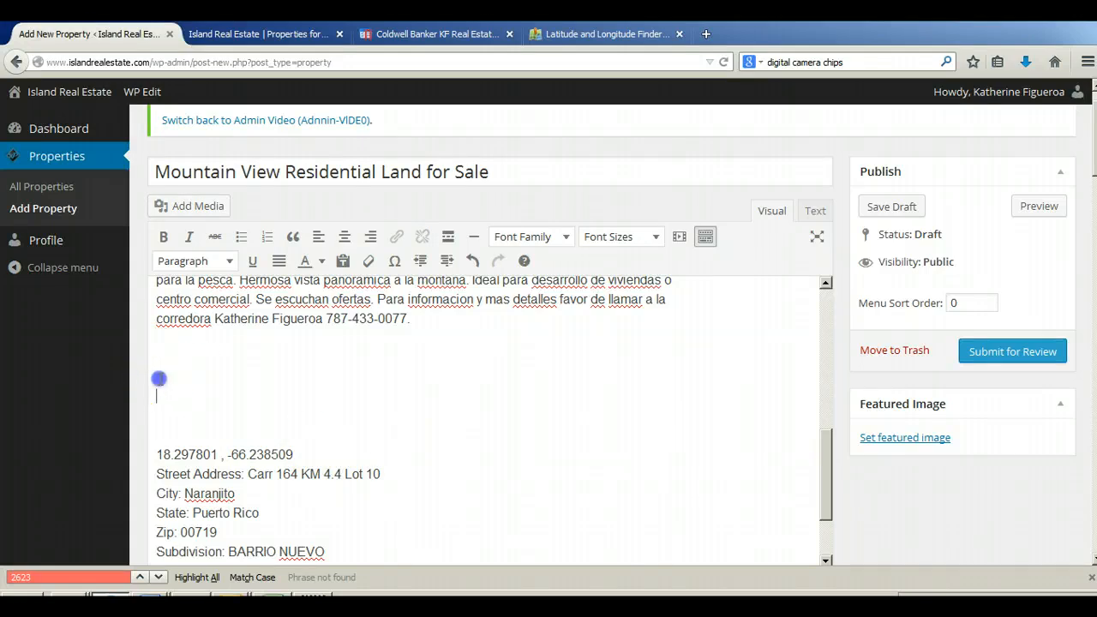
key(Delete)
key(Delete)
key(Delete)
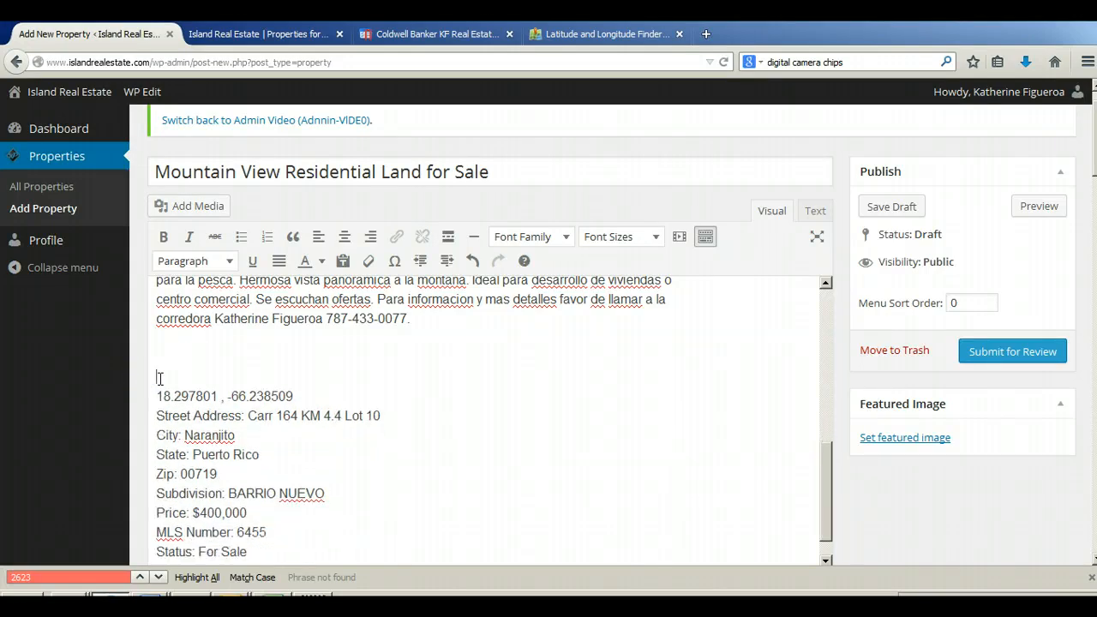
Step: For the blank line below the Spanish text, search all media items for "yt-" and select the YouTube video banner
click(163, 358)
click(193, 206)
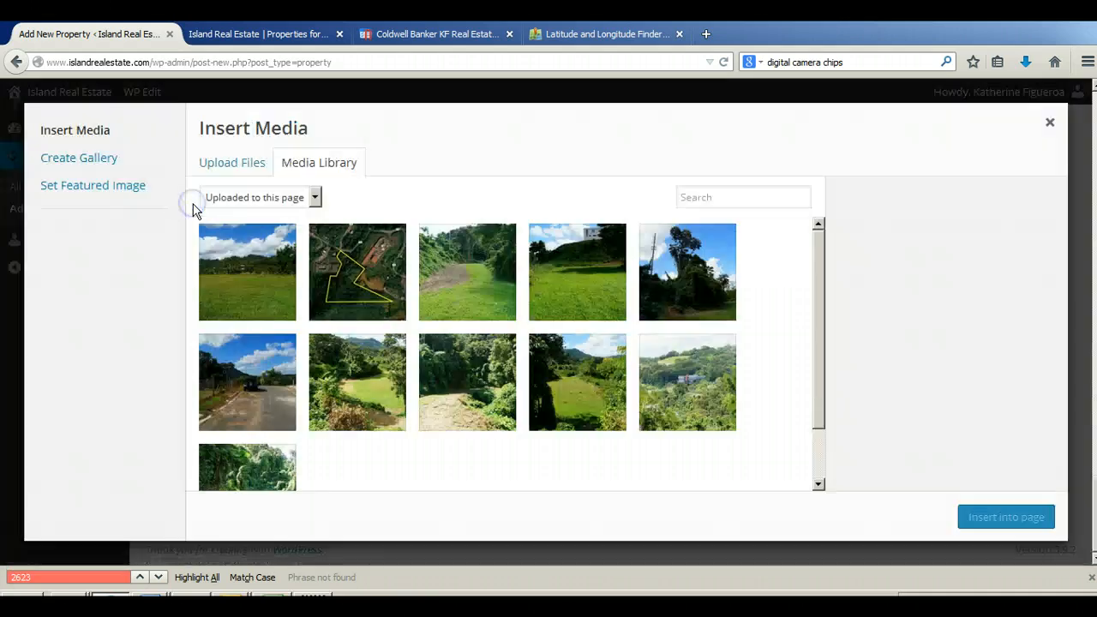
click(275, 199)
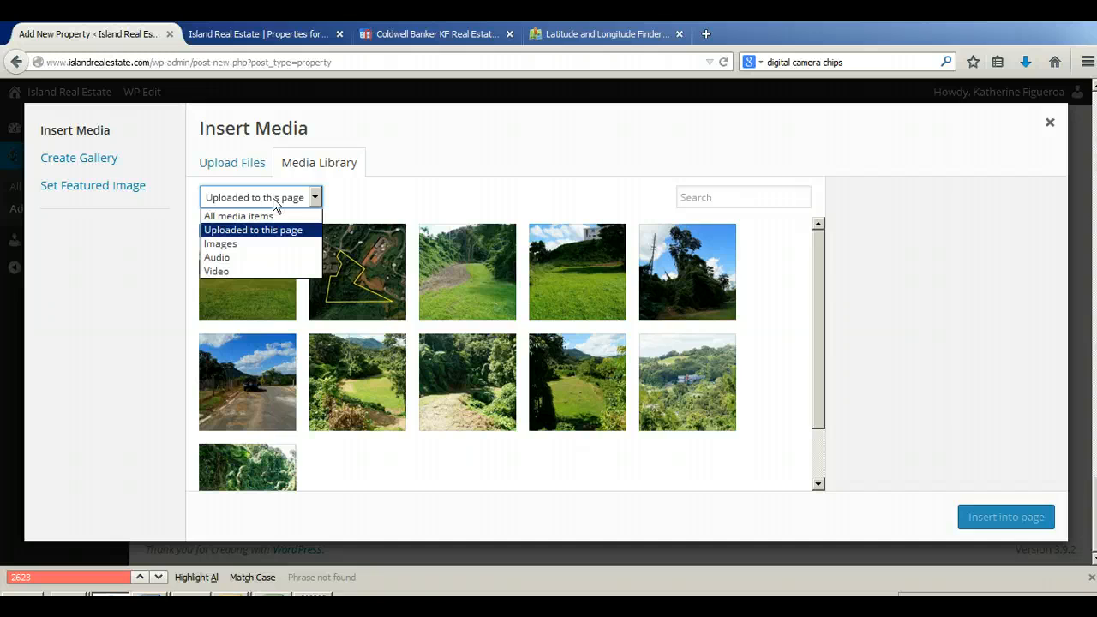
click(394, 196)
click(690, 198)
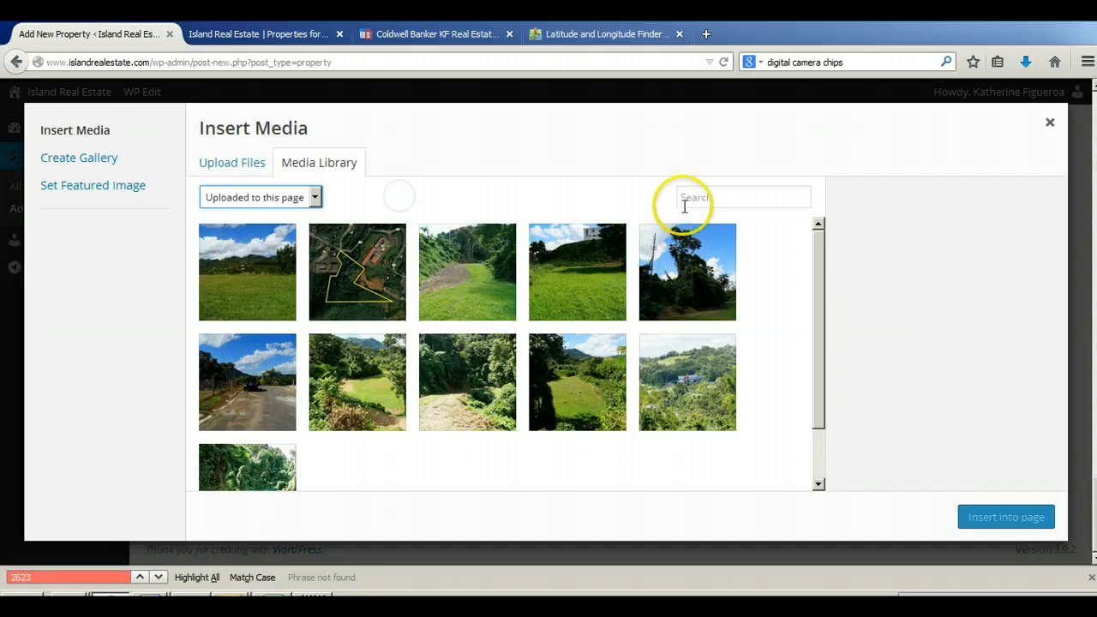
text(yt-)
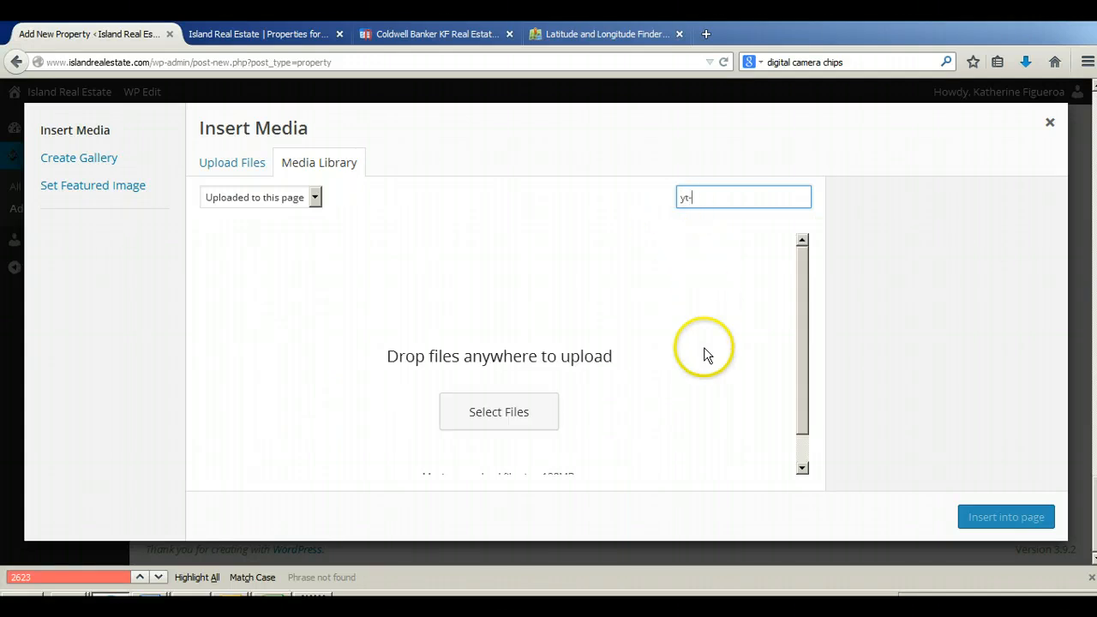
click(315, 197)
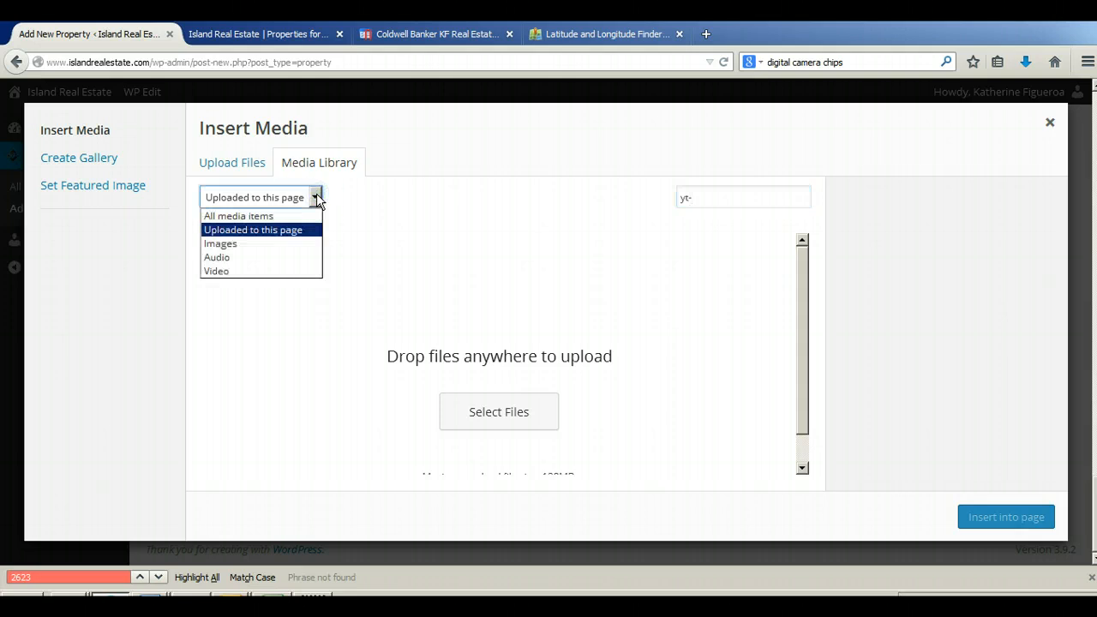
click(285, 216)
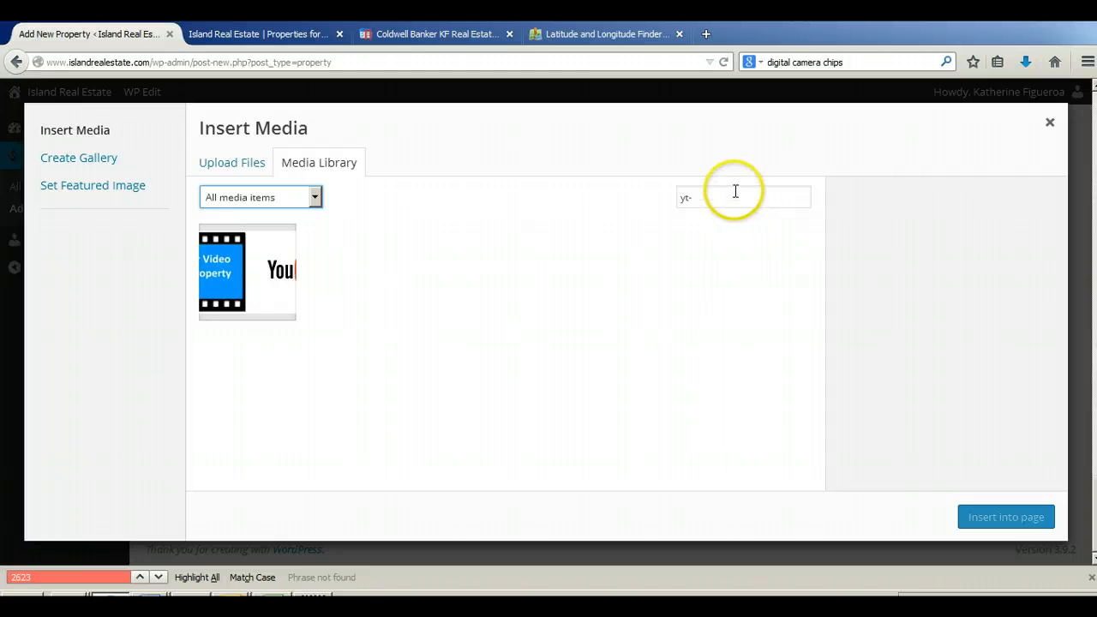
click(233, 266)
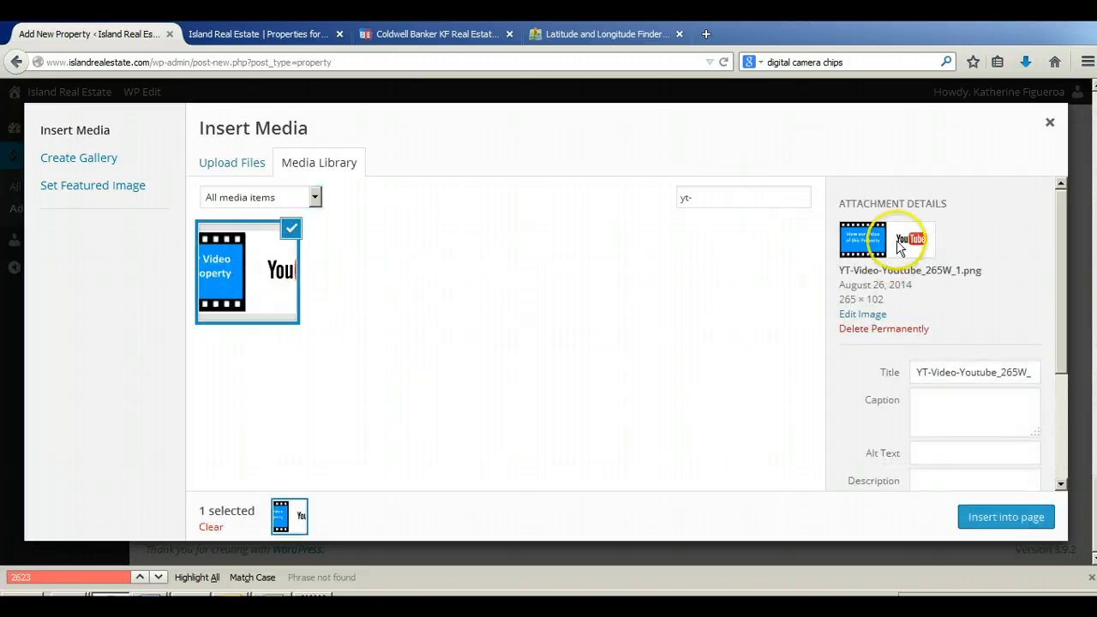
Step: Replace the media search with "vt" and select the Visual Tour video banner instead
click(725, 202)
key(BackSpace)
key(BackSpace)
key(BackSpace)
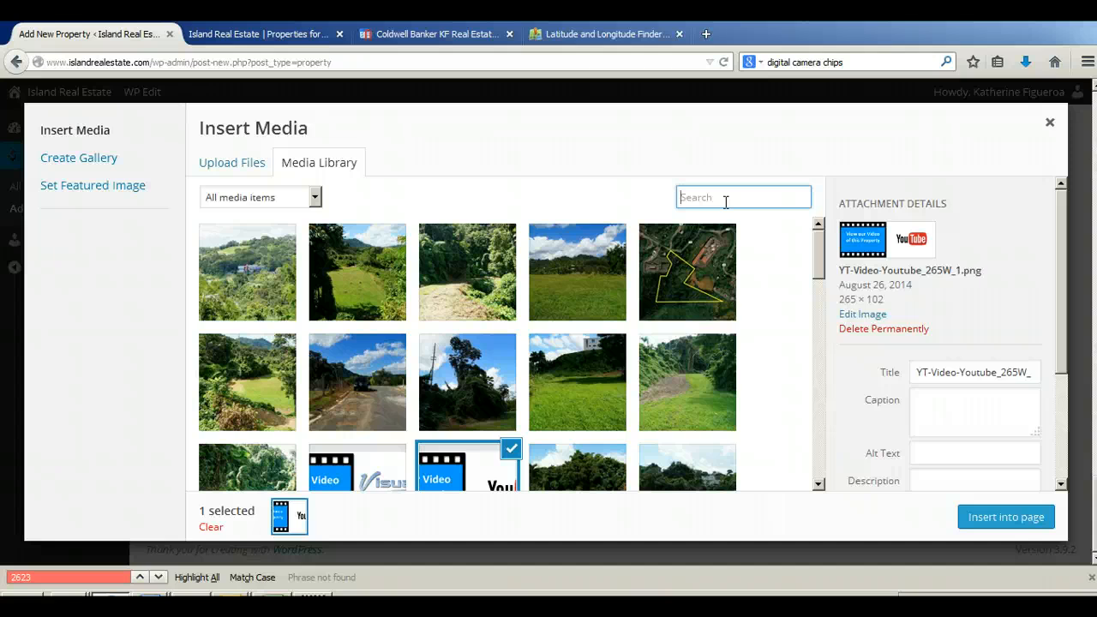
text(vt)
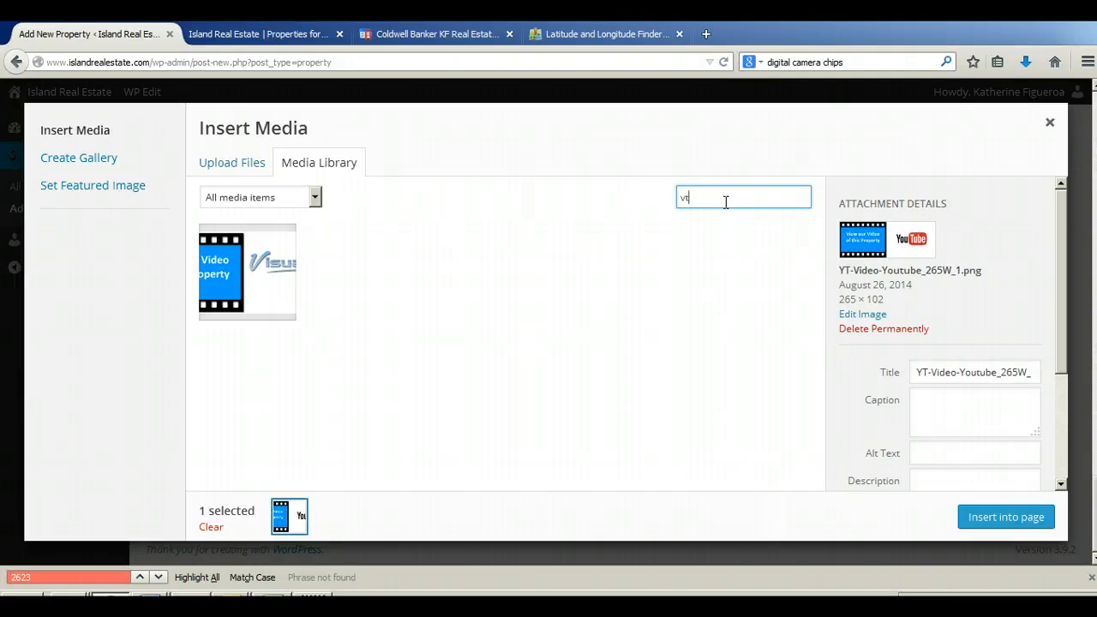
click(232, 300)
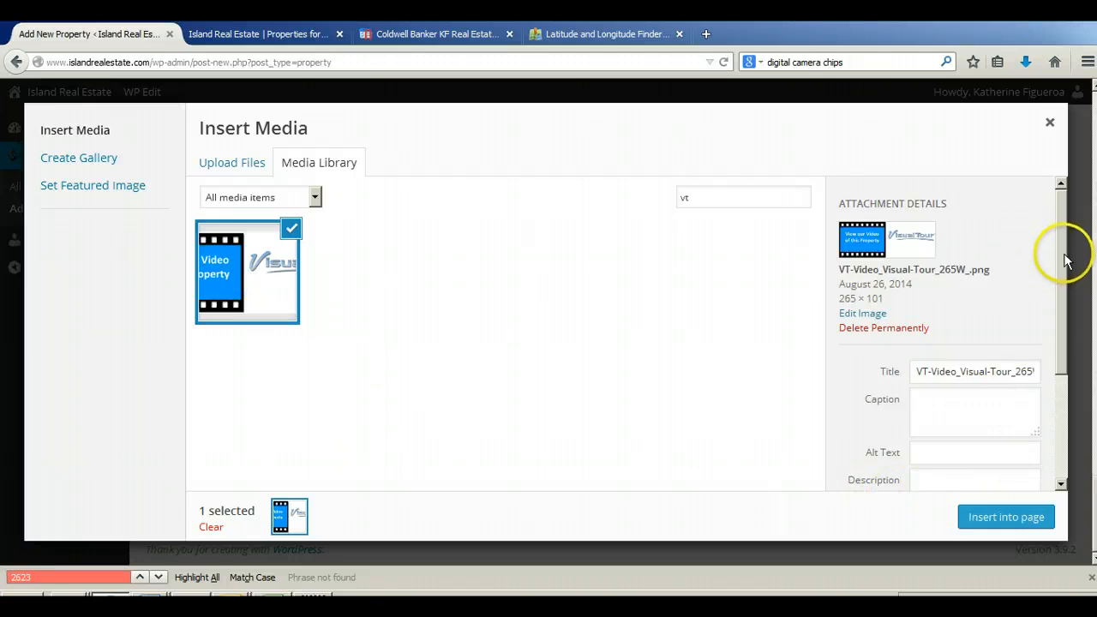
Step: Insert the Visual Tour banner with Center alignment, linked to the cut visual tour address as a custom URL
drag(1062, 264, 1068, 362)
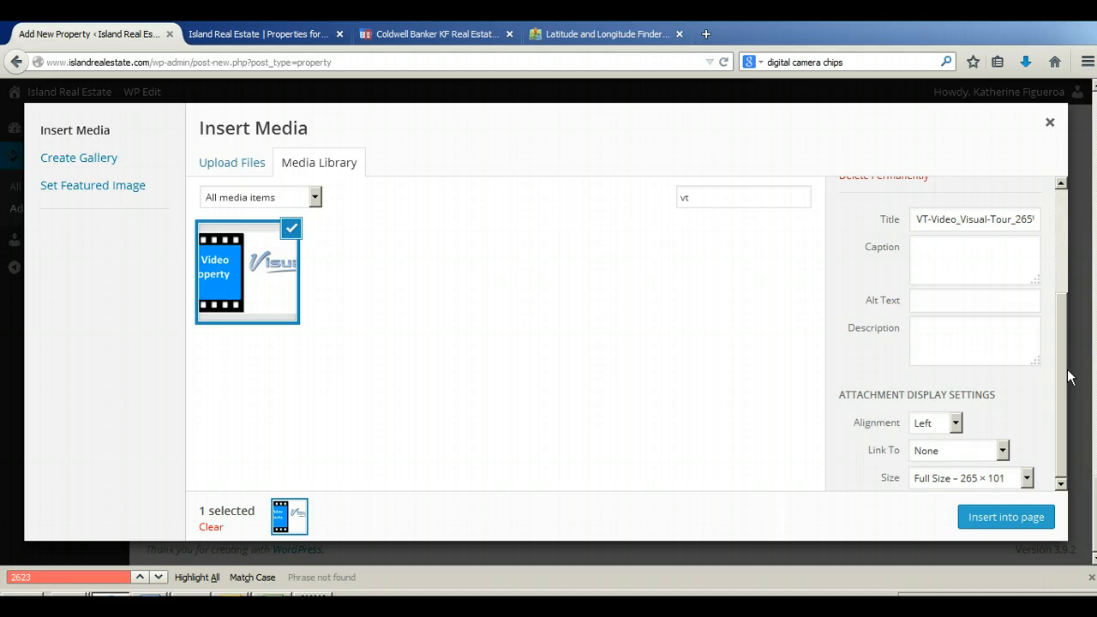
click(957, 424)
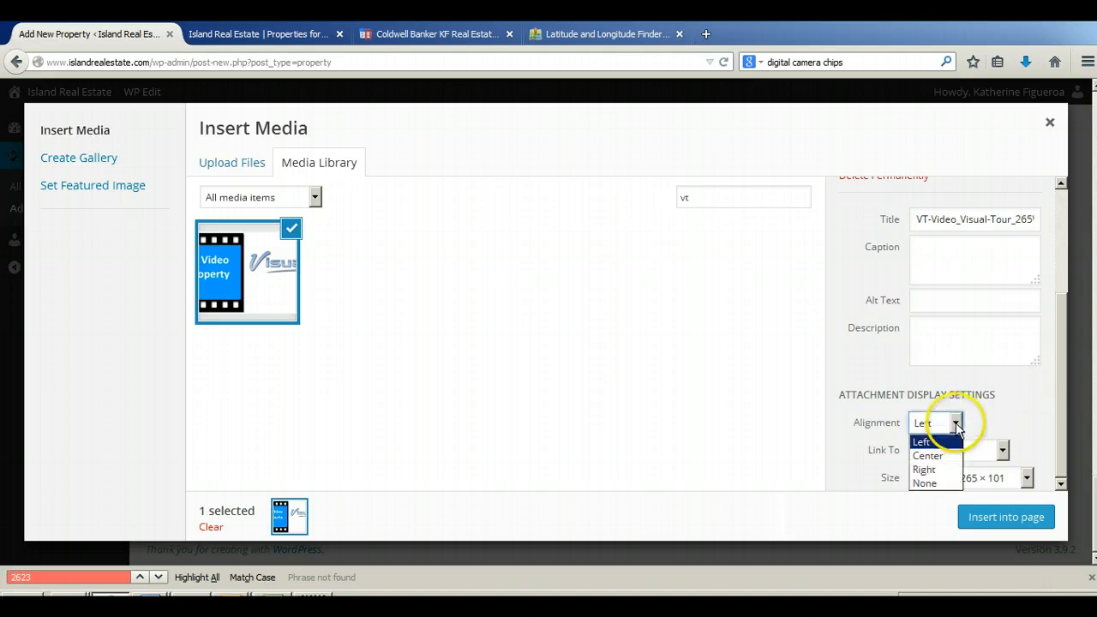
click(957, 459)
click(990, 453)
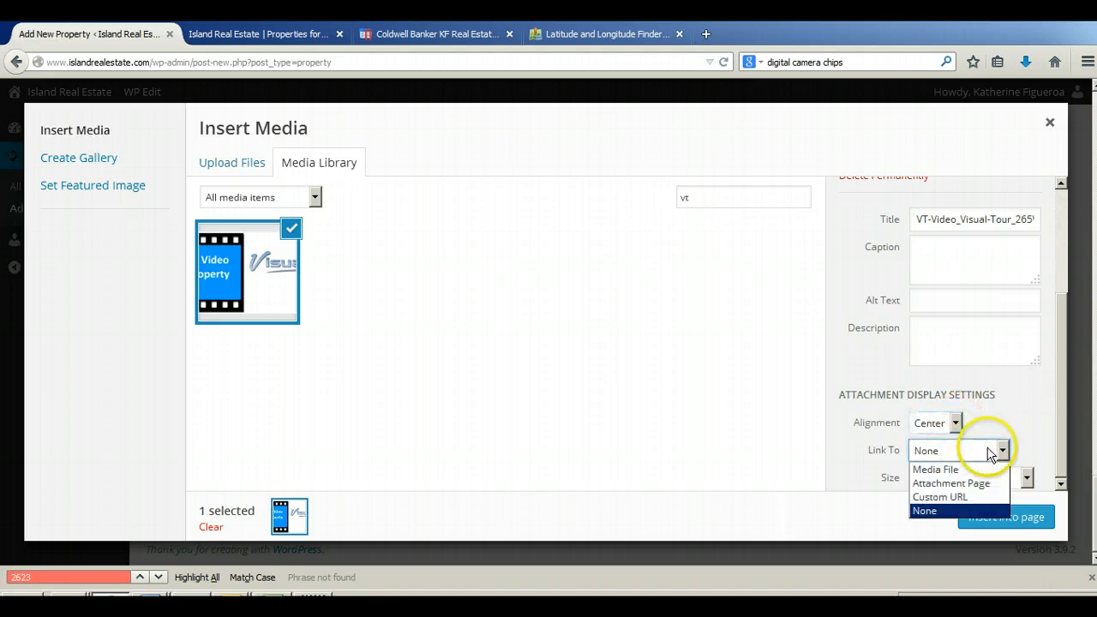
click(967, 494)
click(994, 478)
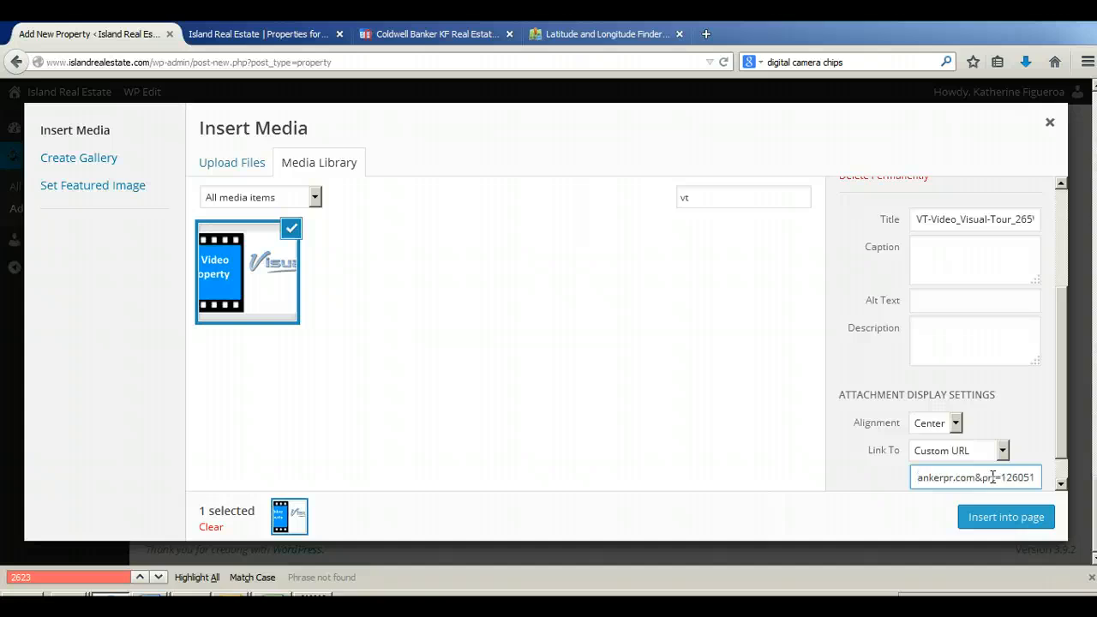
drag(1065, 451, 1063, 478)
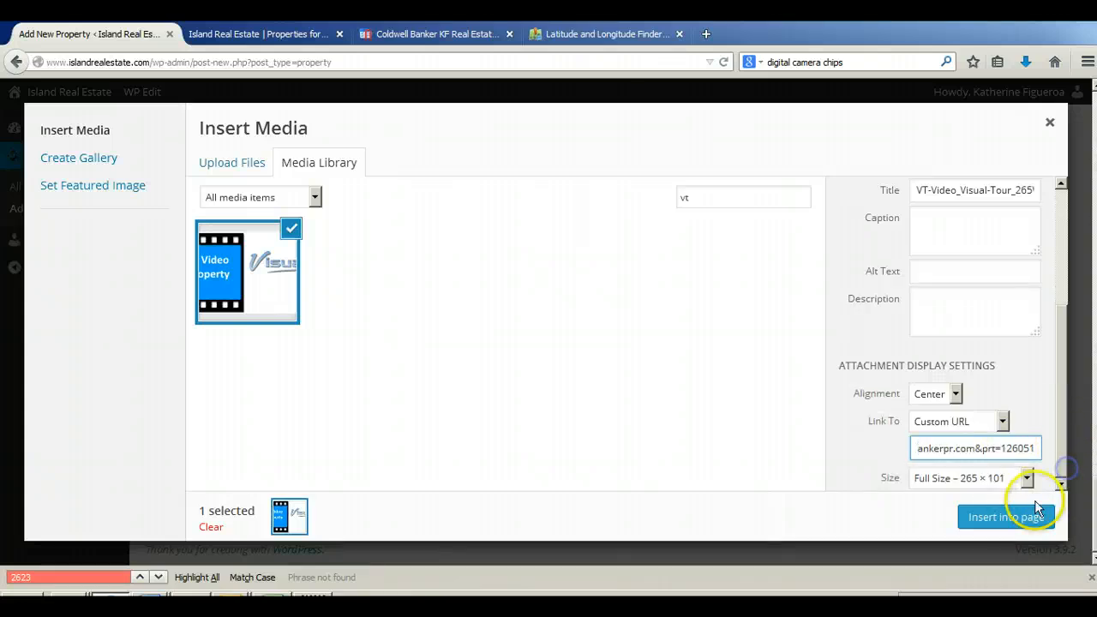
click(1018, 520)
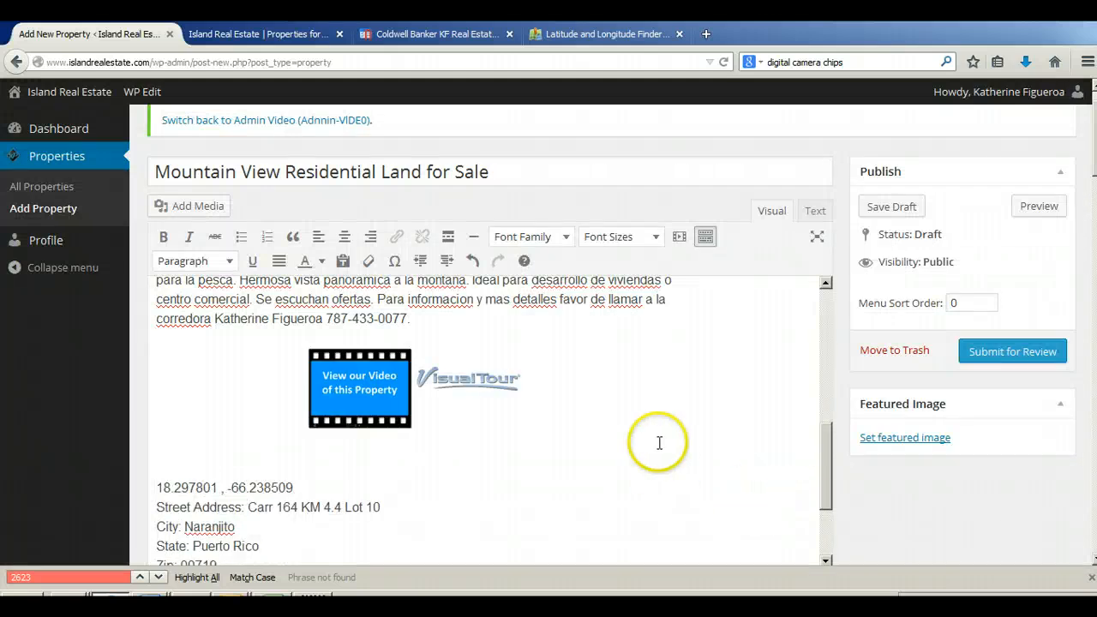
Step: Cut the latitude and longitude line 18.297801 , -66.238509 from above the street address in the description
scroll(676, 447, up, 5)
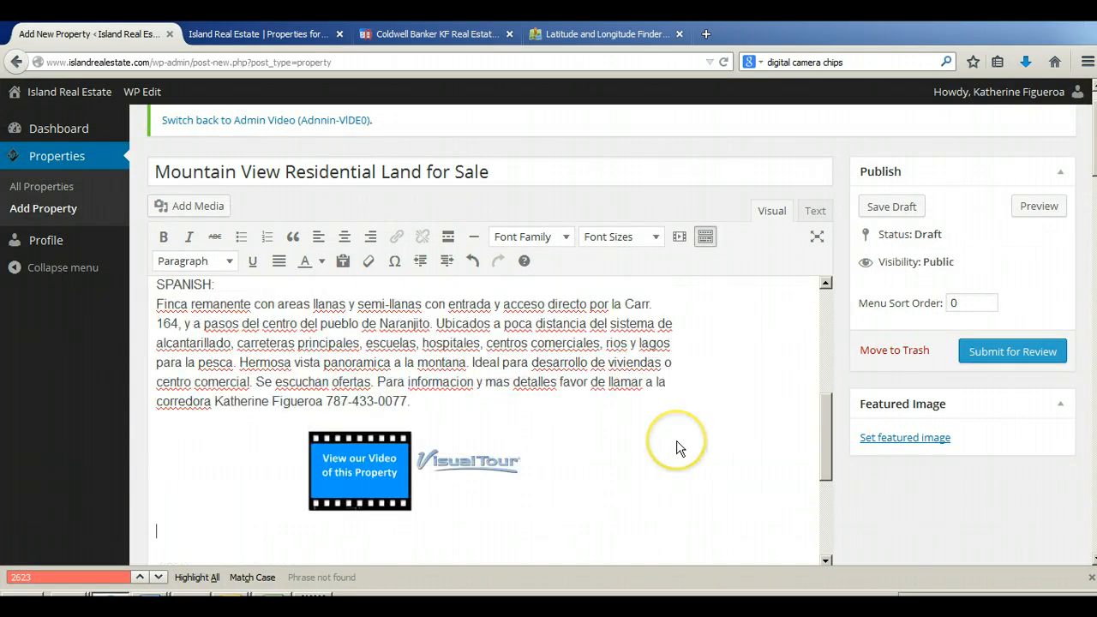
scroll(677, 448, down, 5)
scroll(677, 447, down, 1)
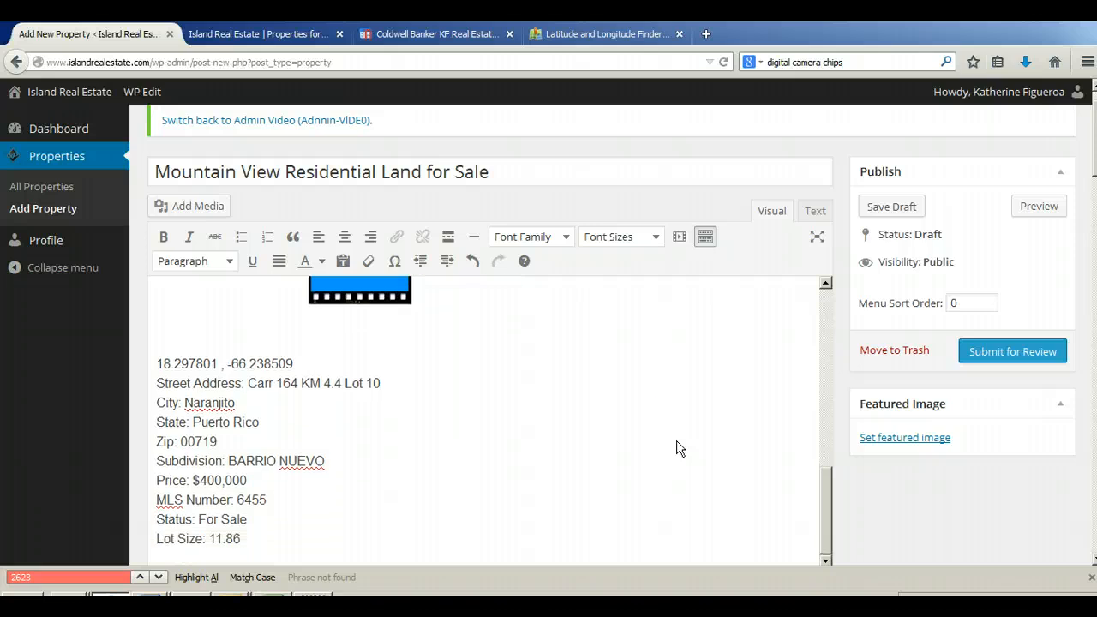
click(313, 363)
drag(313, 362, 153, 369)
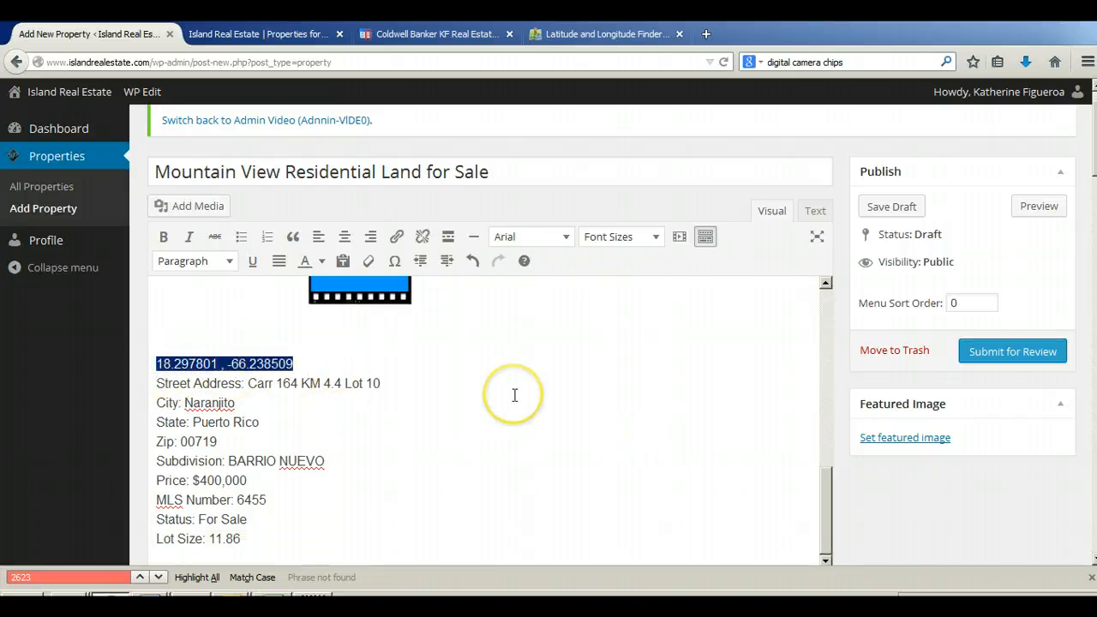
key(Delete)
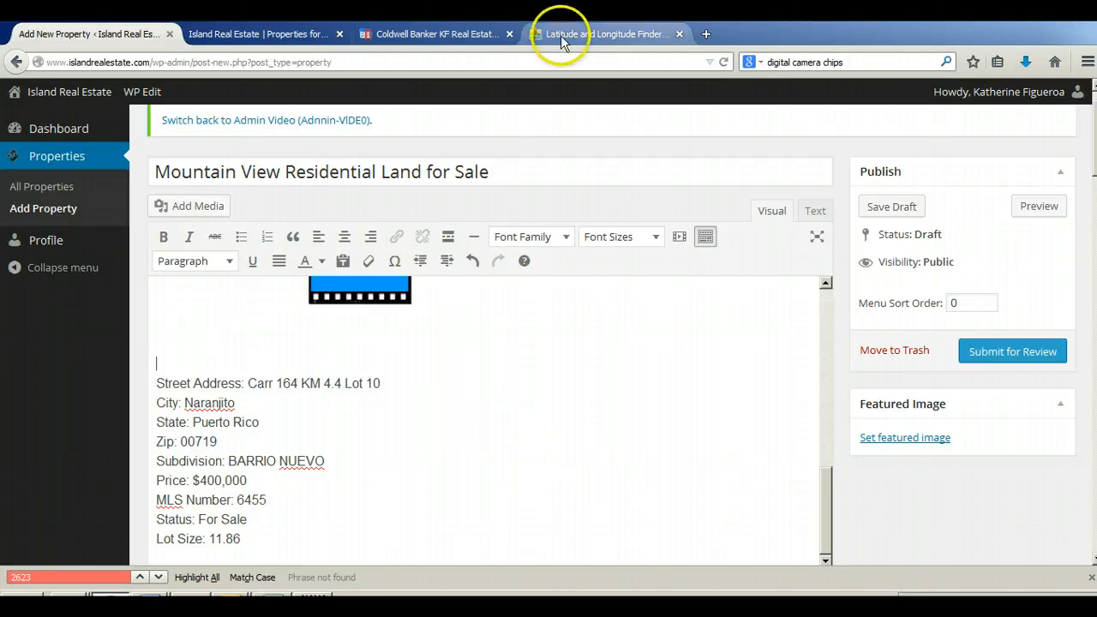
Step: Check the property's coordinates in the LatLong.net finder, and return to the listing form's General Information section
click(584, 41)
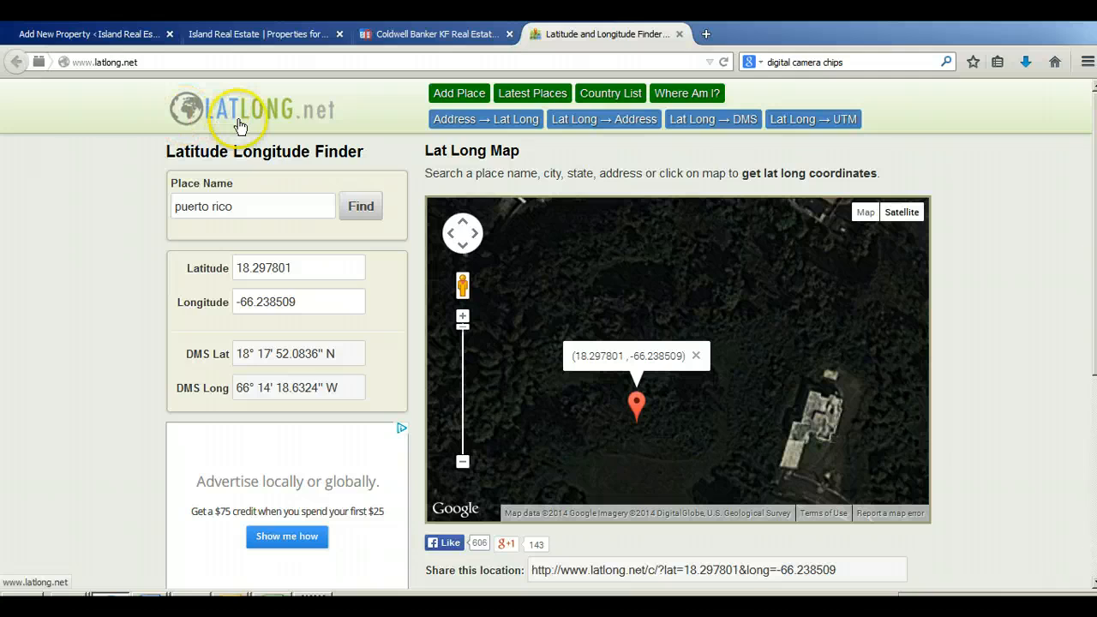
click(124, 37)
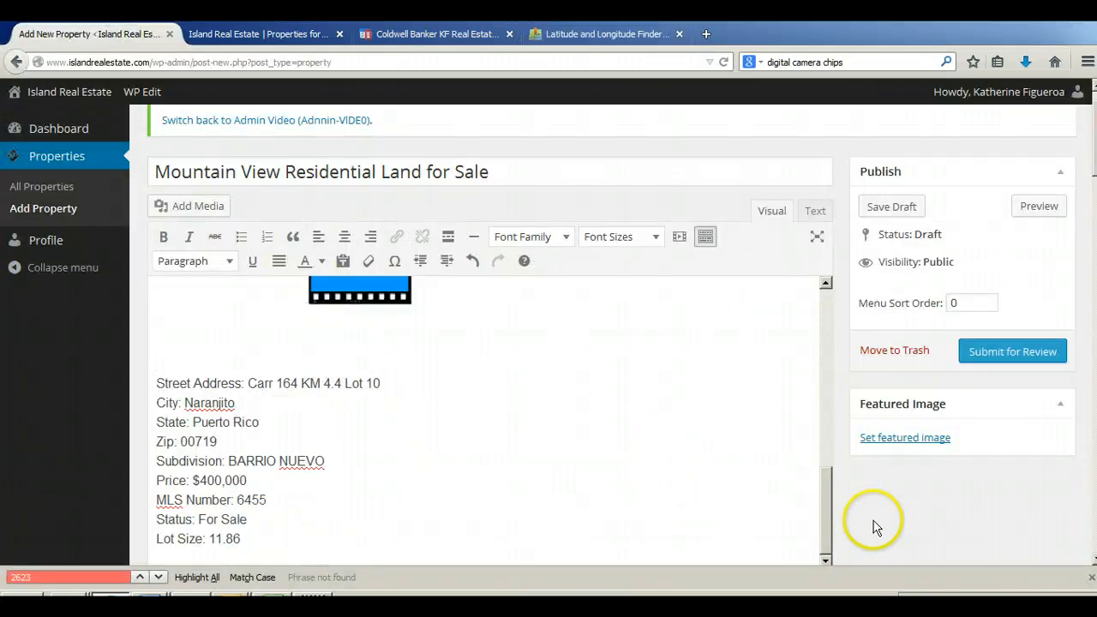
scroll(874, 515, down, 2)
scroll(877, 435, down, 4)
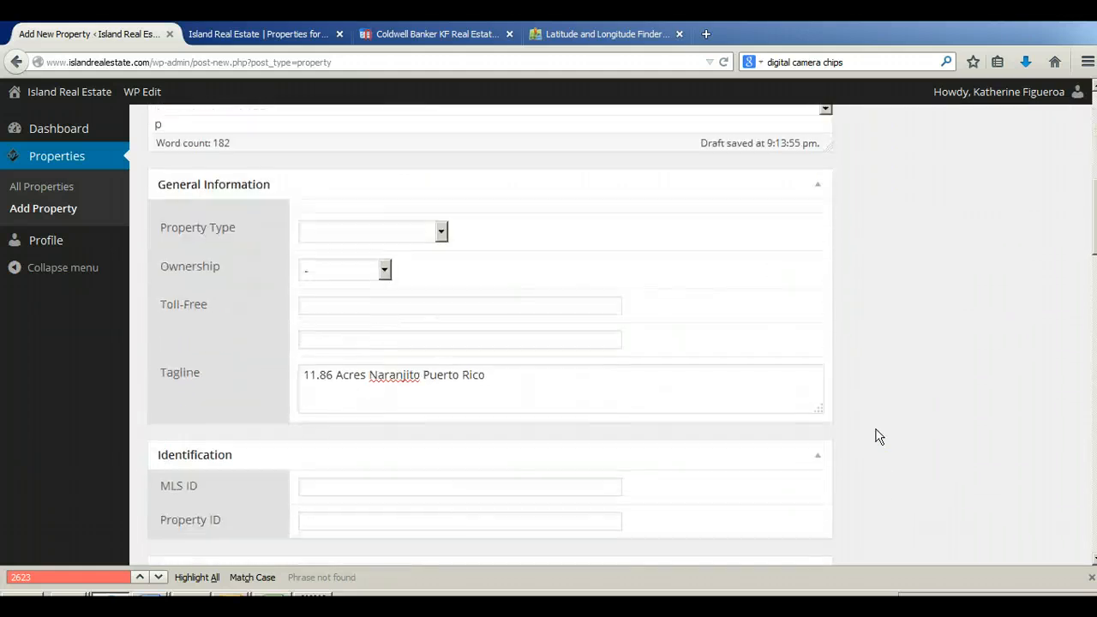
Step: Set the listing's coordinates manually, with latitude 18.297801 and longitude -66.238509 in separate fields
scroll(876, 436, up, 1)
scroll(876, 436, down, 2)
scroll(878, 435, down, 3)
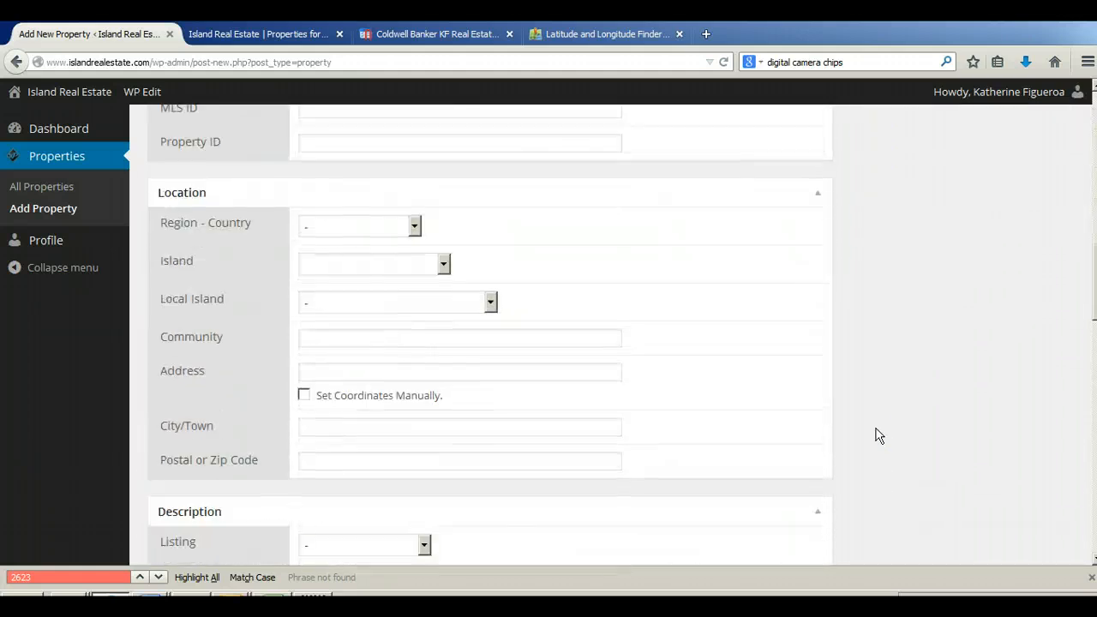
click(305, 398)
click(344, 425)
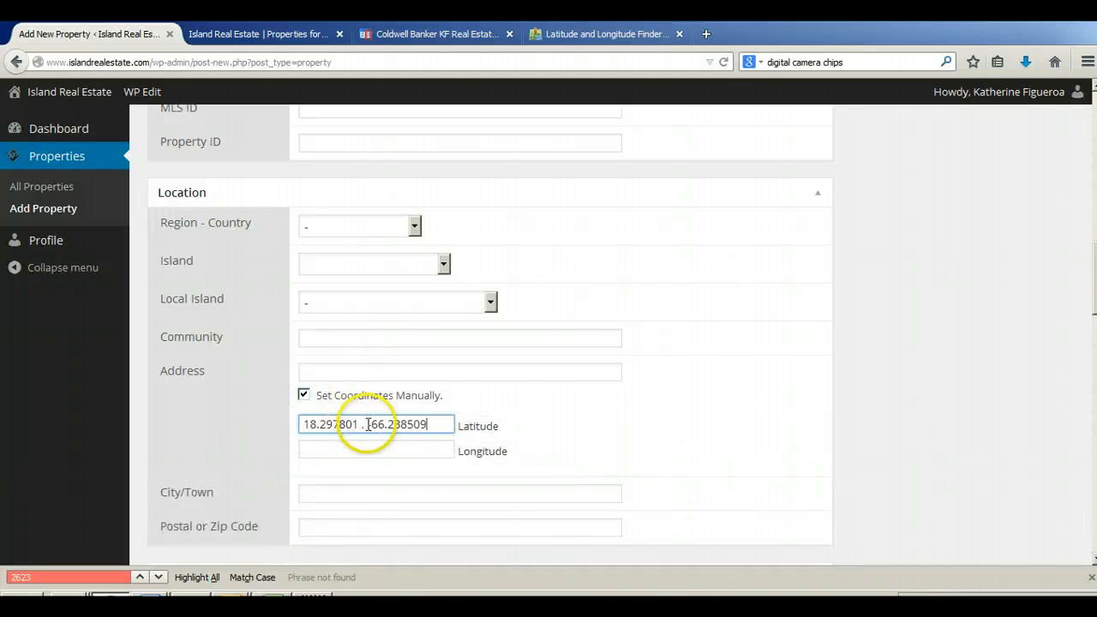
drag(367, 424, 430, 424)
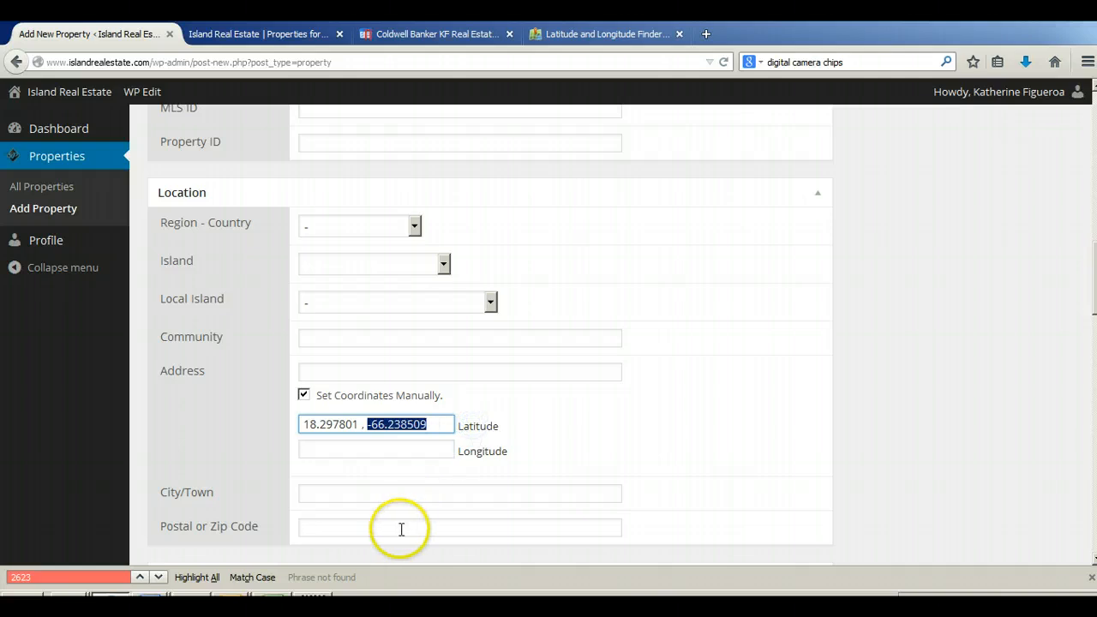
key(ctrl+x)
click(321, 449)
key(ctrl+v)
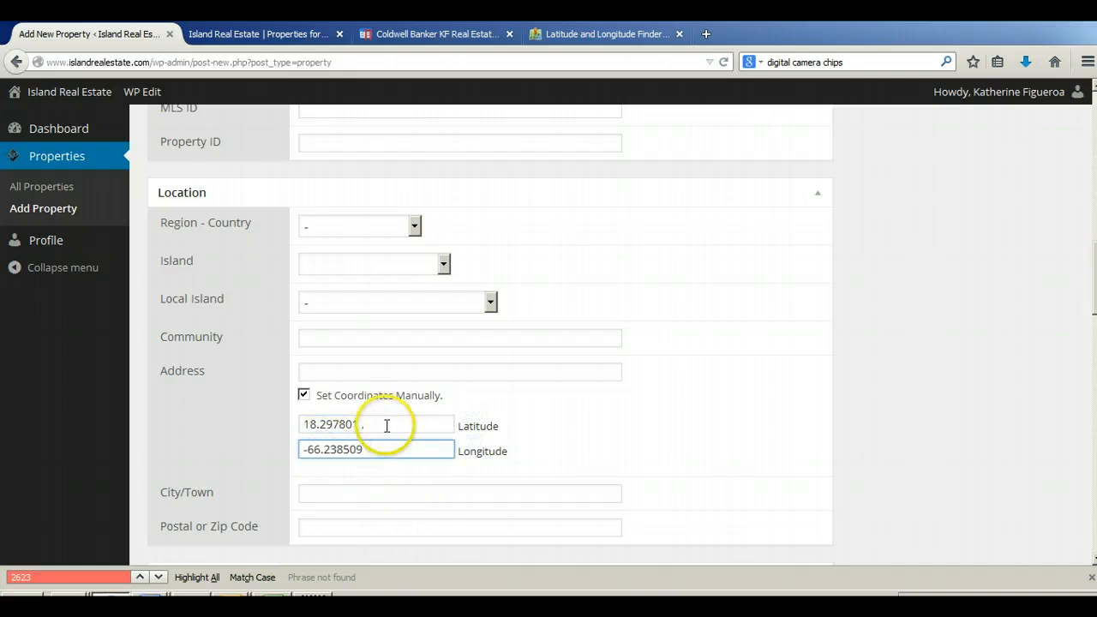
click(386, 424)
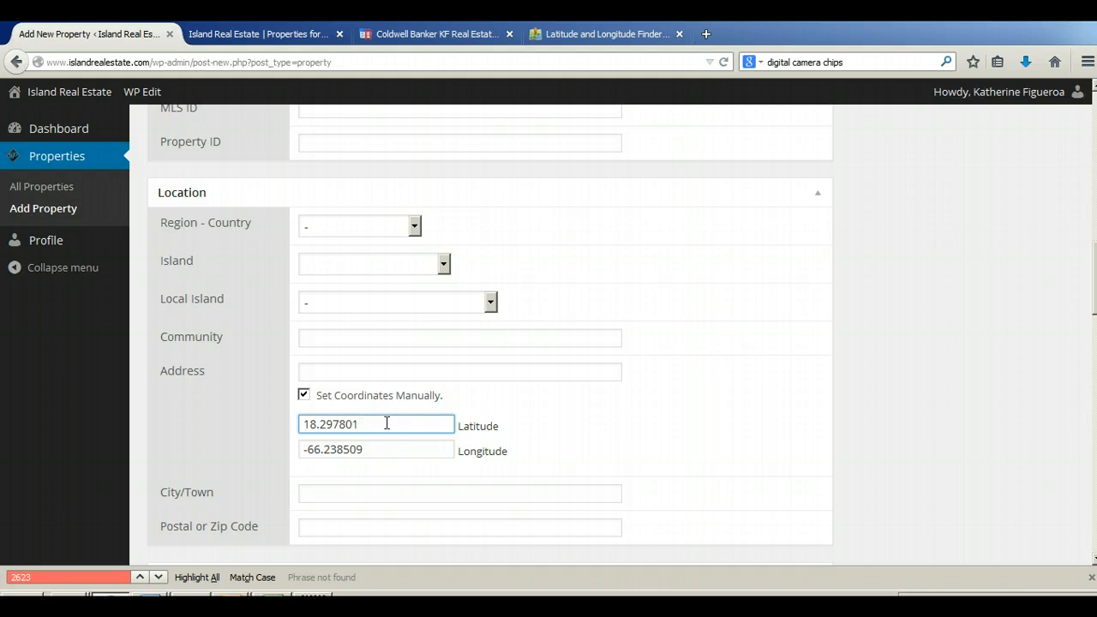
Step: Set the Property Type to Land and the Ownership to Freehold in the General Information section
scroll(863, 399, up, 10)
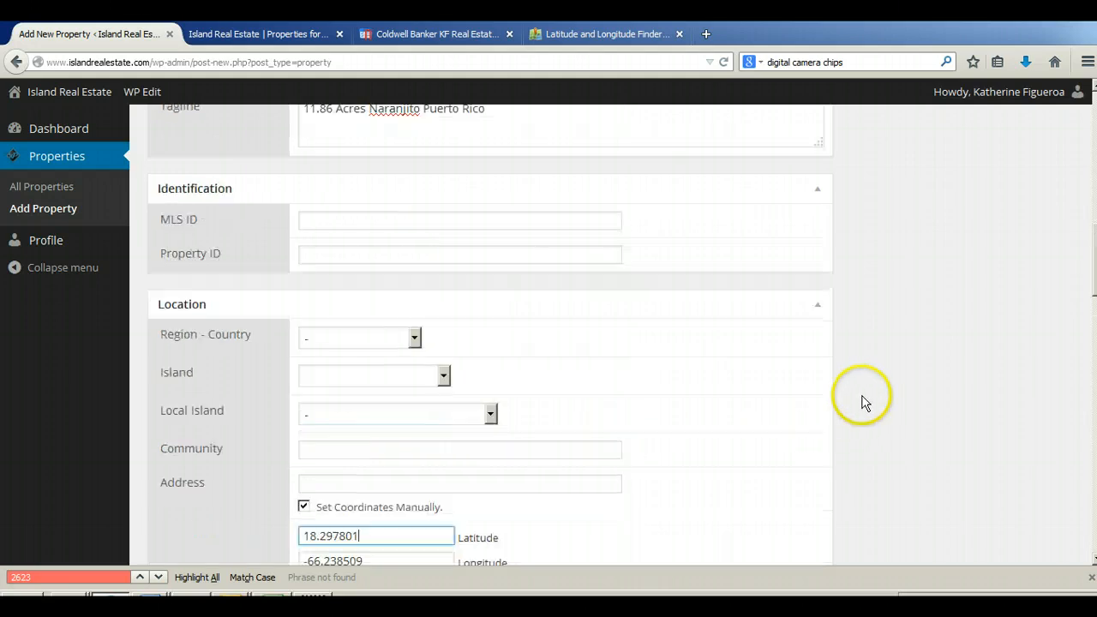
scroll(868, 403, up, 5)
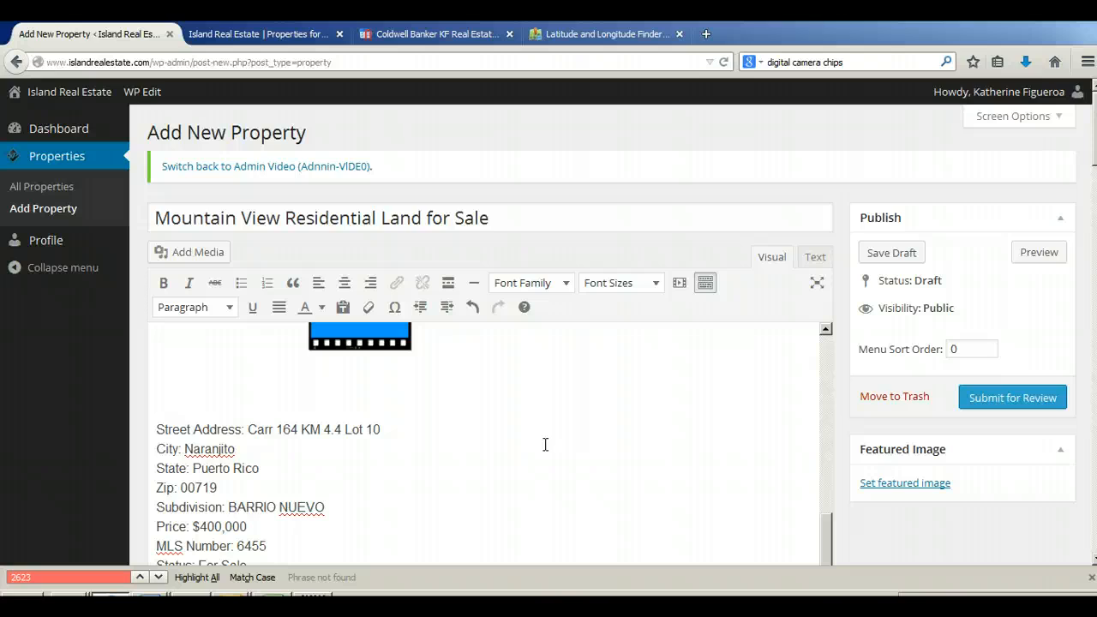
scroll(545, 444, up, 4)
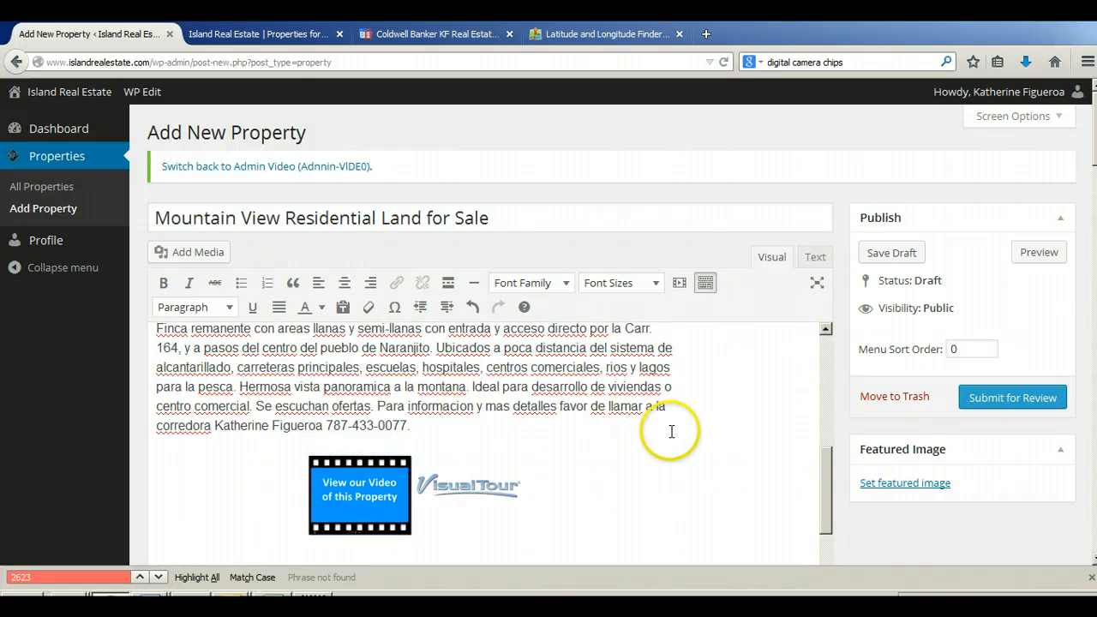
scroll(694, 433, down, 4)
scroll(921, 534, down, 2)
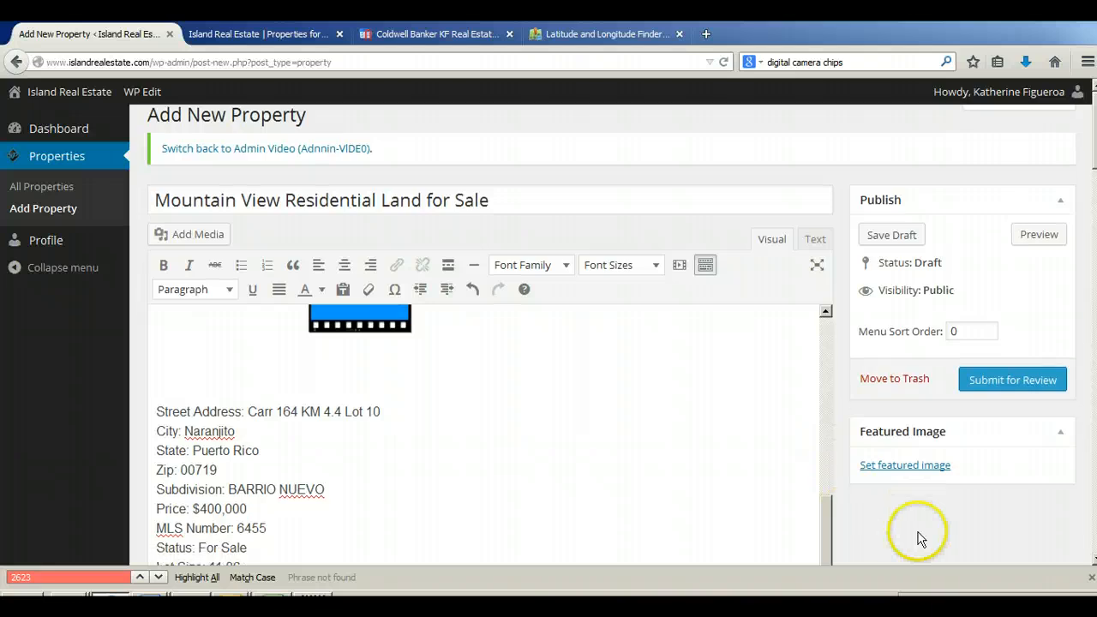
scroll(500, 425, down, 2)
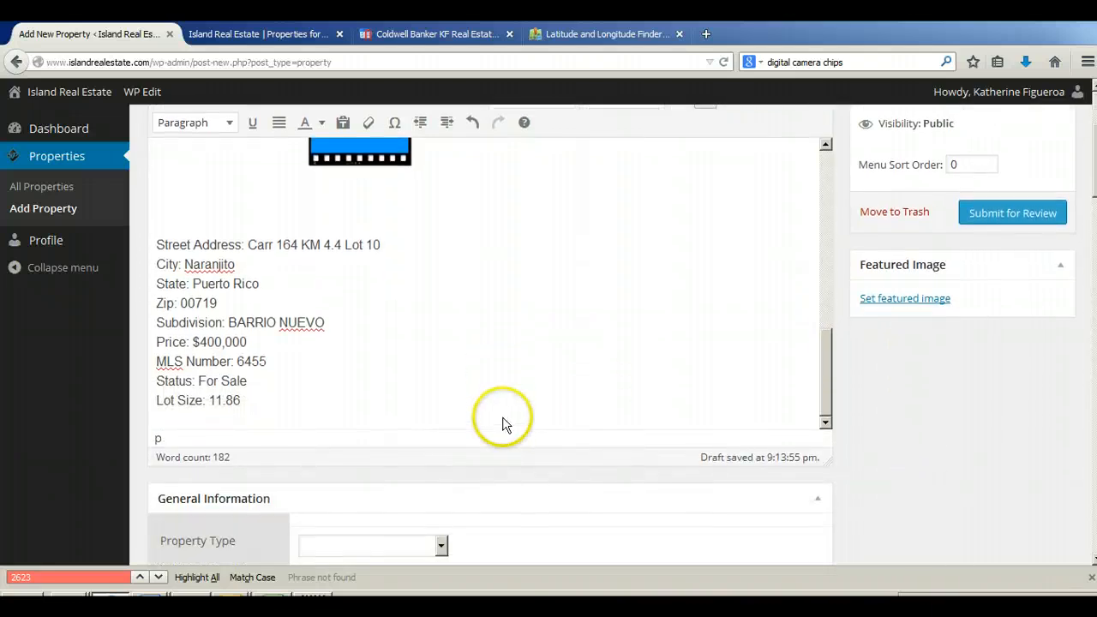
scroll(601, 525, down, 2)
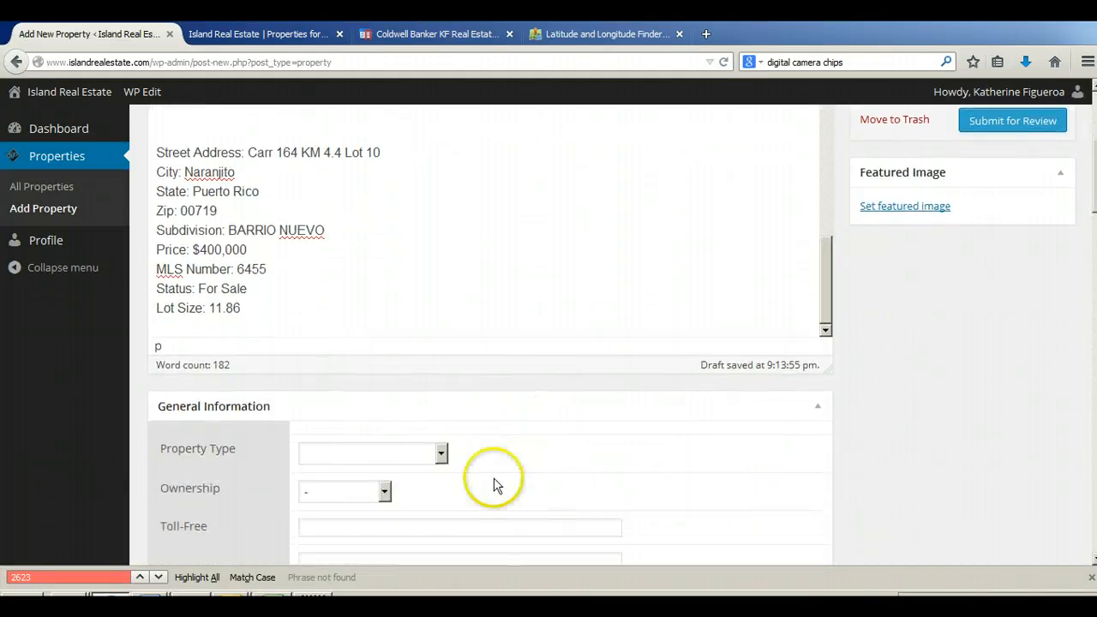
click(385, 453)
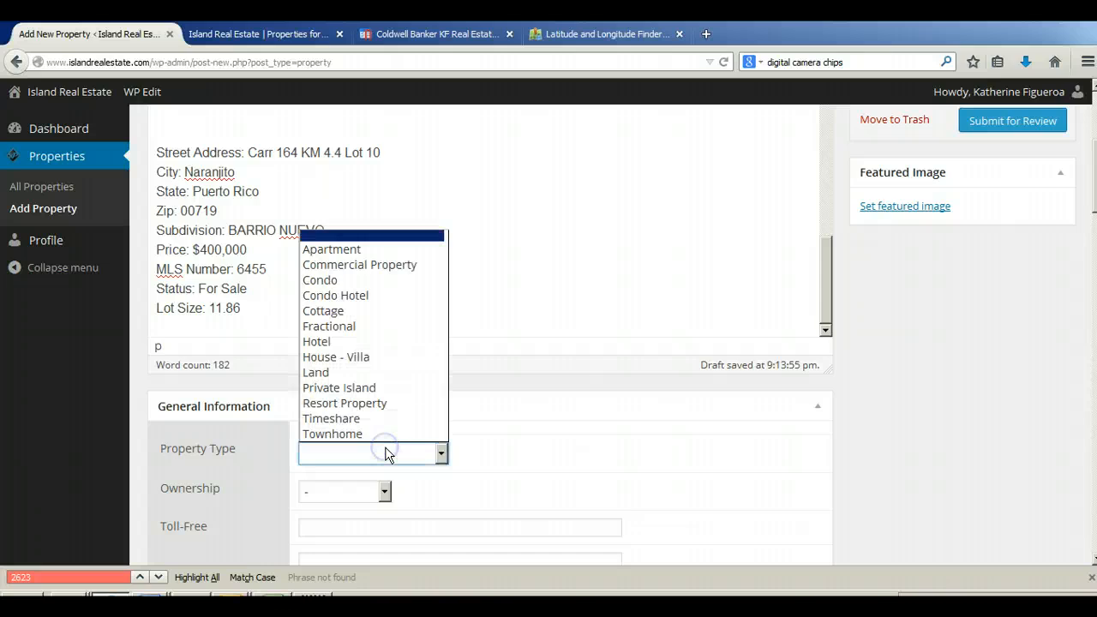
click(375, 373)
click(353, 480)
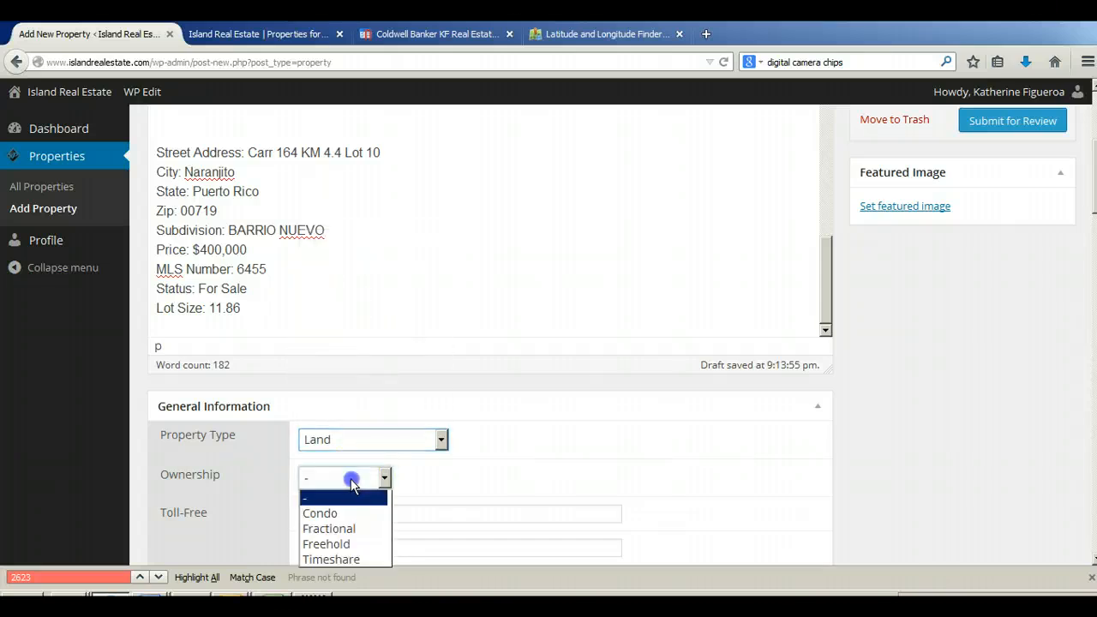
click(362, 477)
click(361, 478)
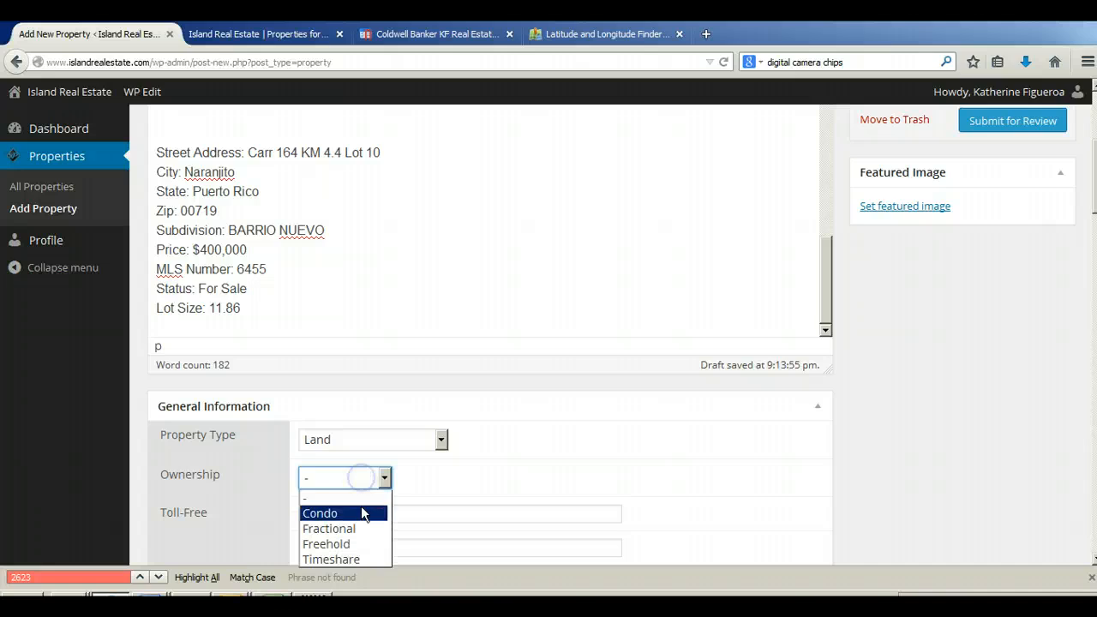
click(363, 544)
Step: Enter 6455, the MLS number from the description, as the MLS ID in the Identification section
scroll(646, 411, down, 2)
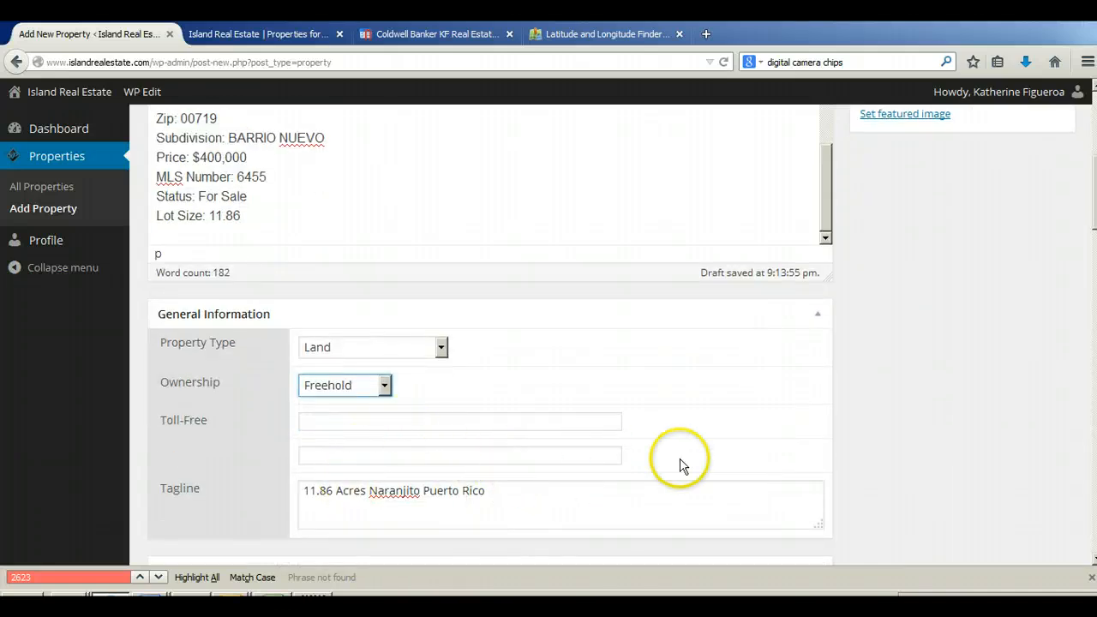
scroll(927, 448, down, 1)
scroll(928, 449, down, 5)
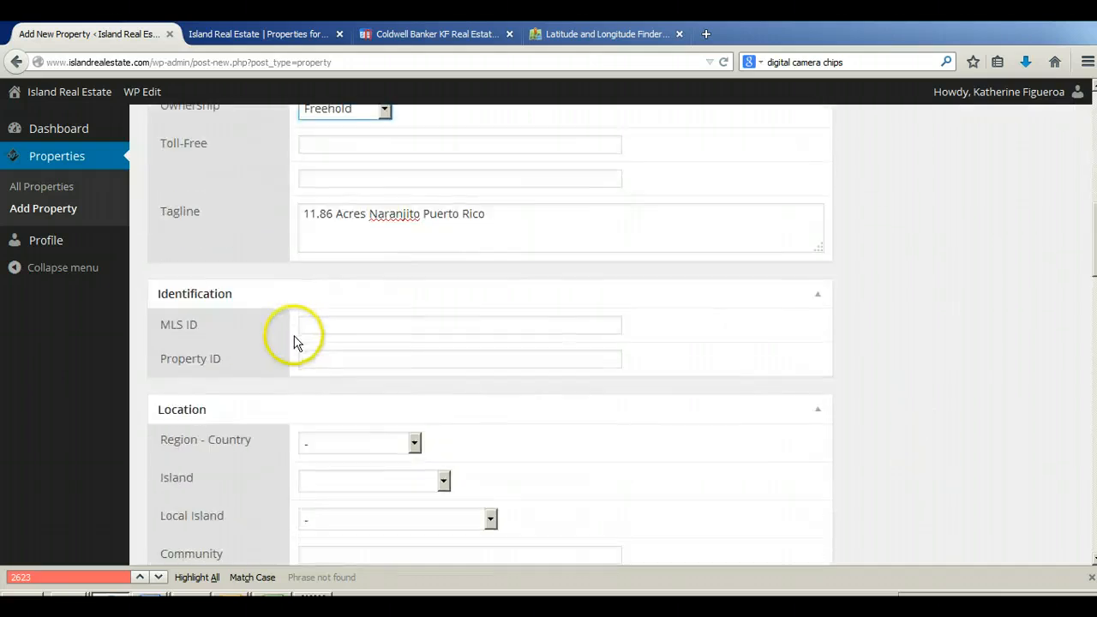
click(301, 324)
scroll(883, 382, up, 7)
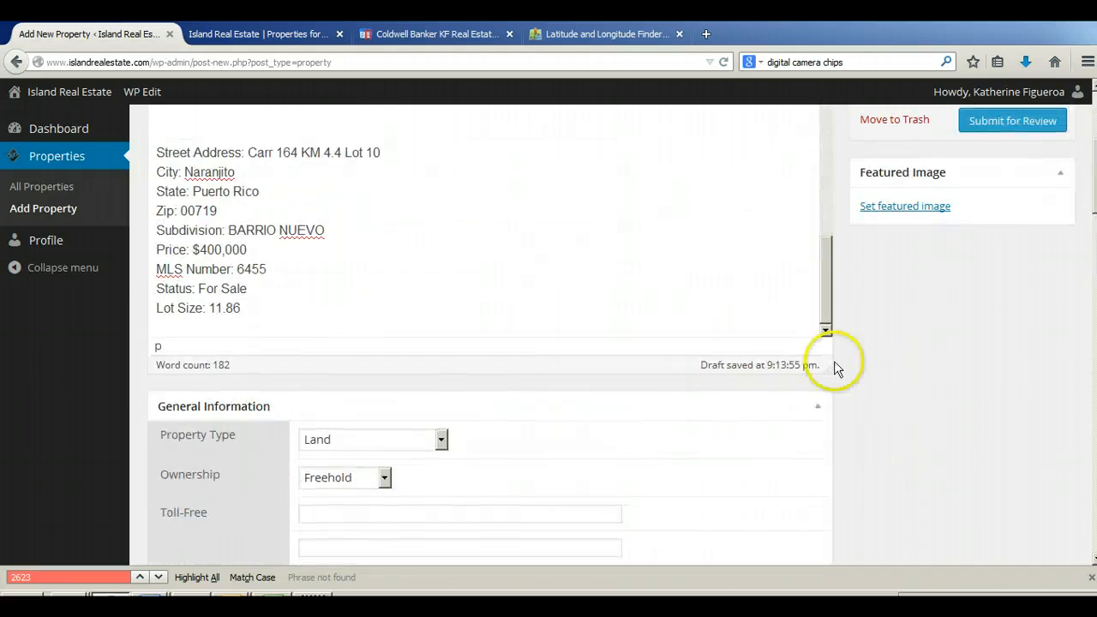
scroll(502, 304, up, 2)
scroll(502, 305, up, 3)
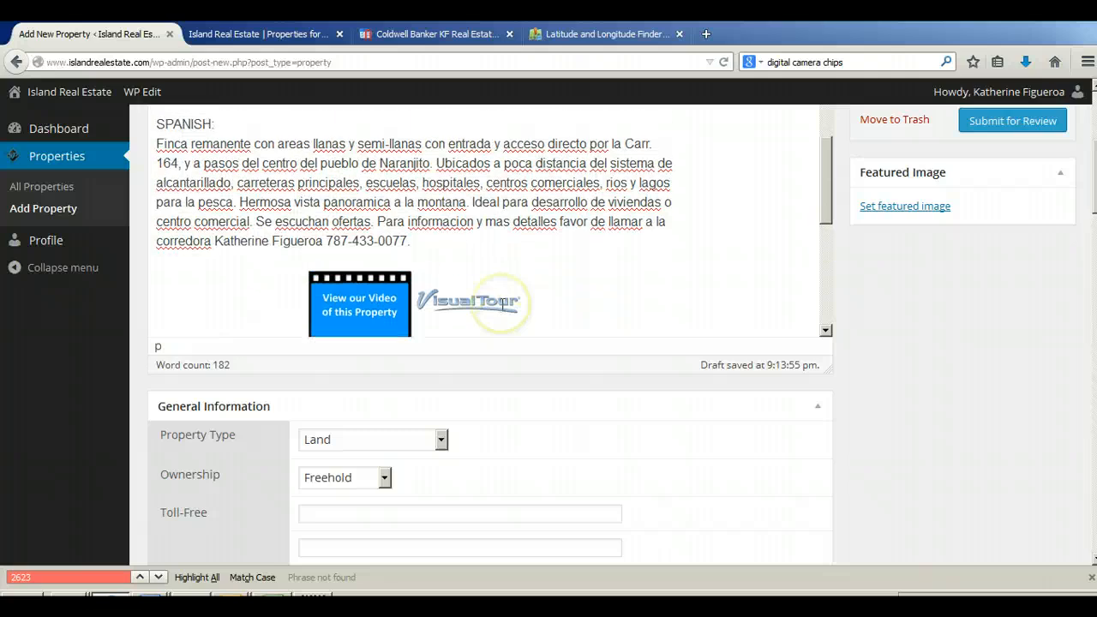
scroll(503, 308, down, 3)
scroll(503, 304, down, 2)
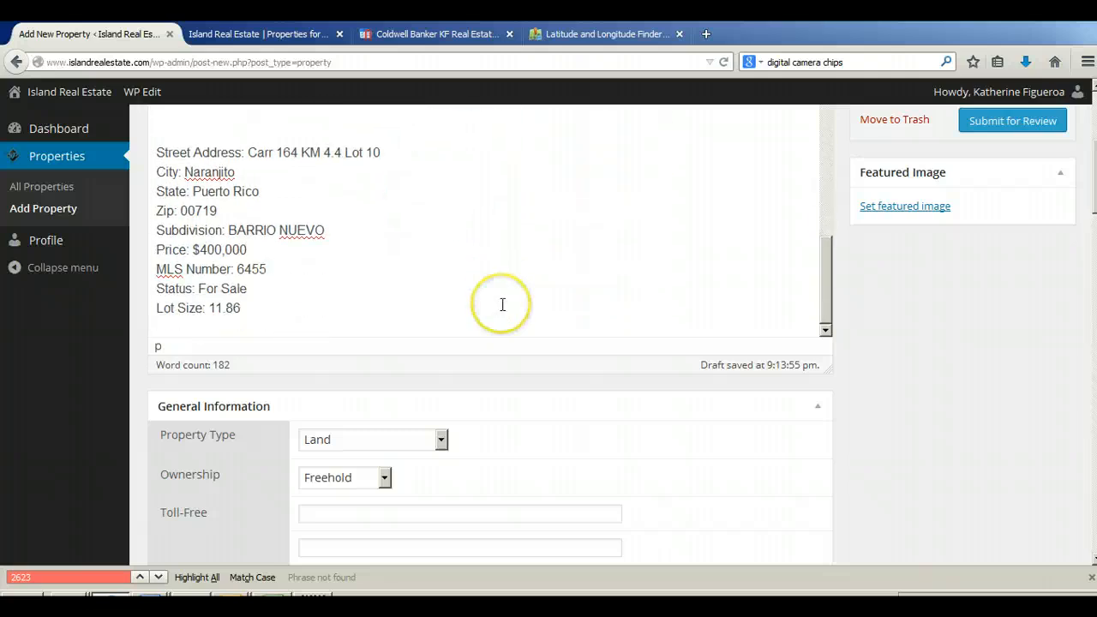
scroll(883, 420, down, 4)
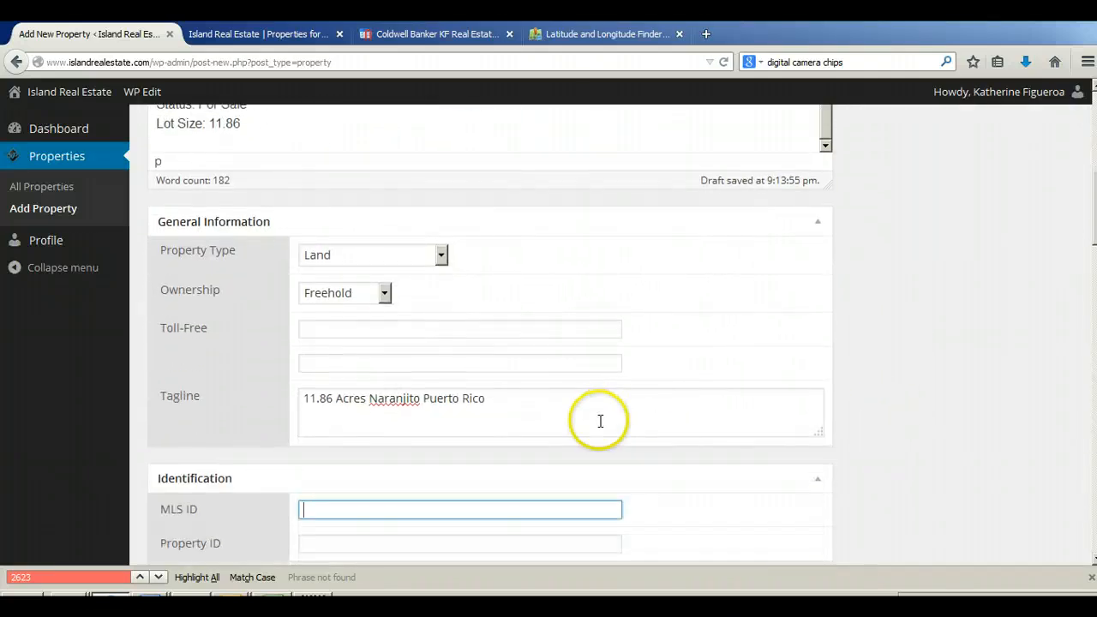
text(6455)
click(909, 460)
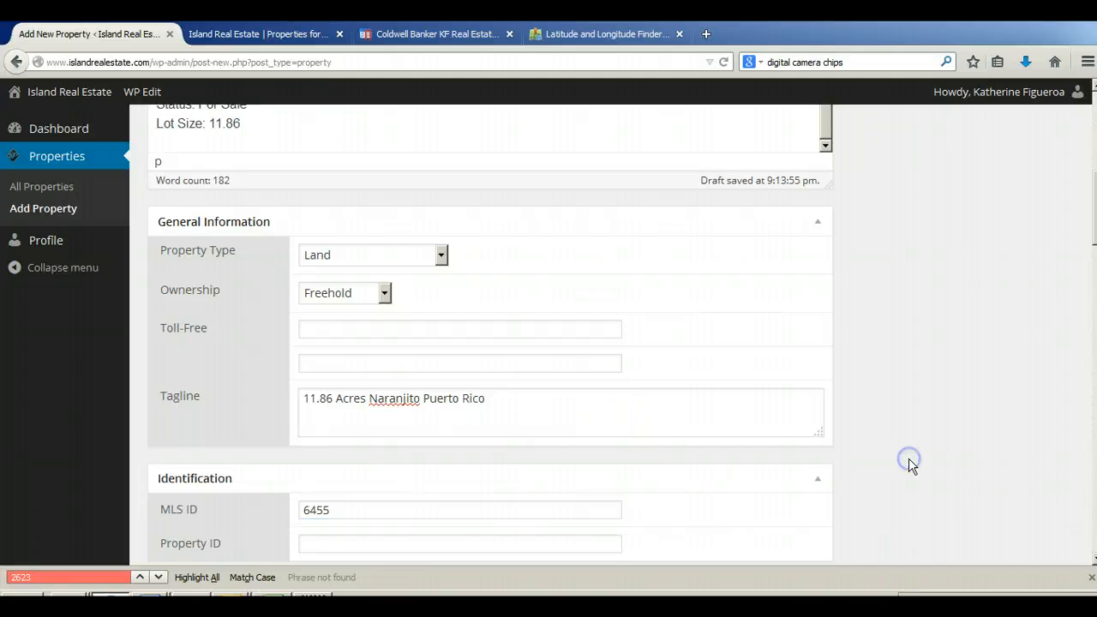
scroll(909, 461, down, 4)
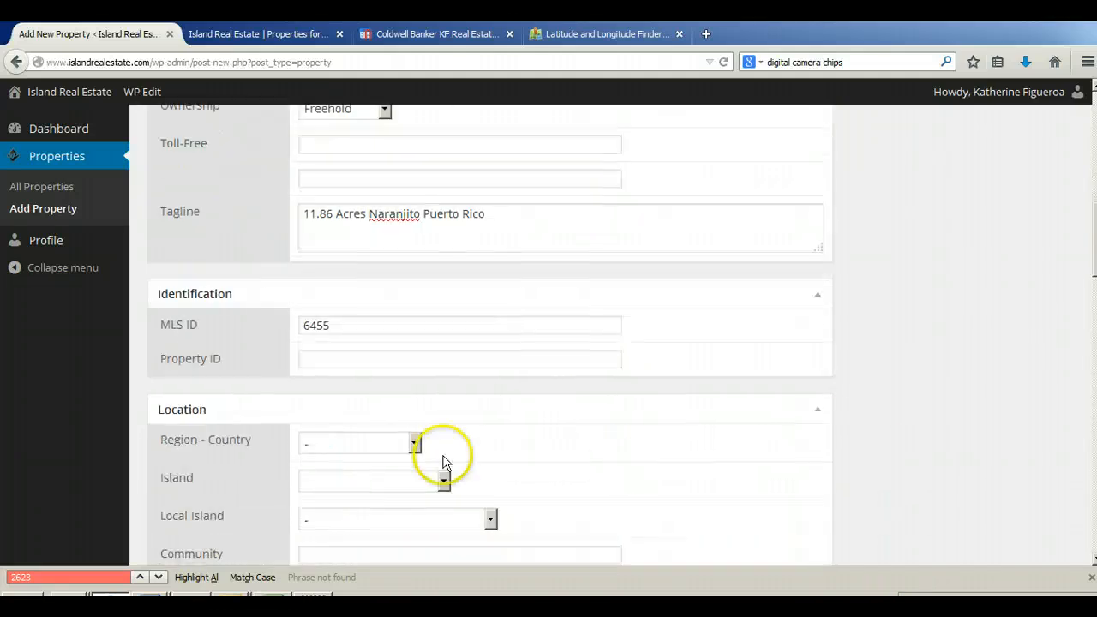
click(351, 327)
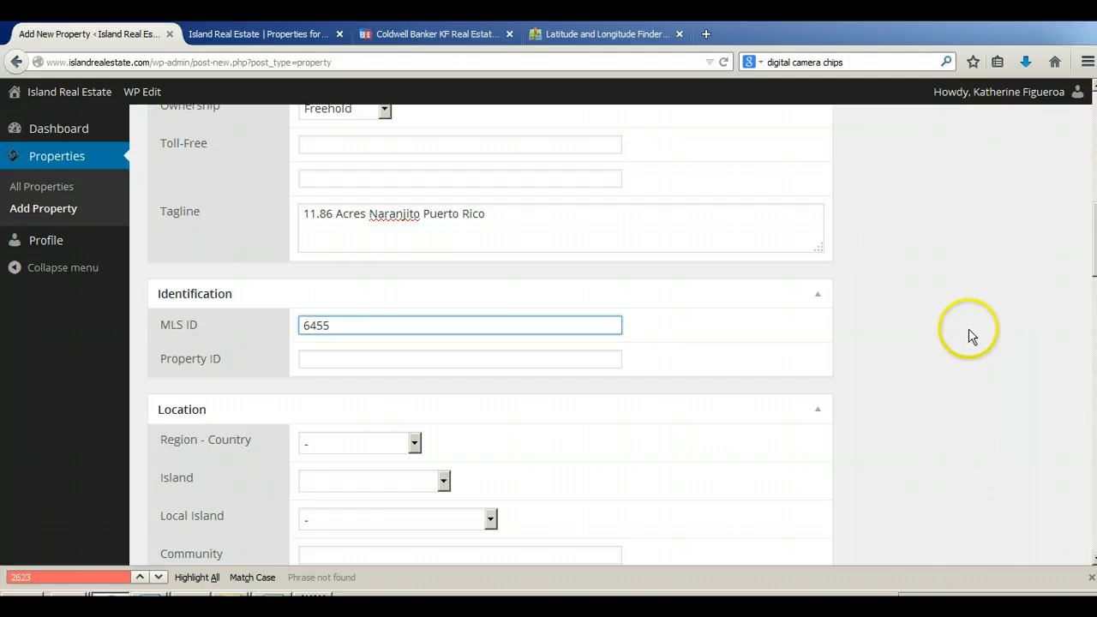
Step: Set the Location's Region - Country to Caribbean and the Island to Puerto Rico
scroll(949, 327, up, 2)
scroll(949, 326, down, 2)
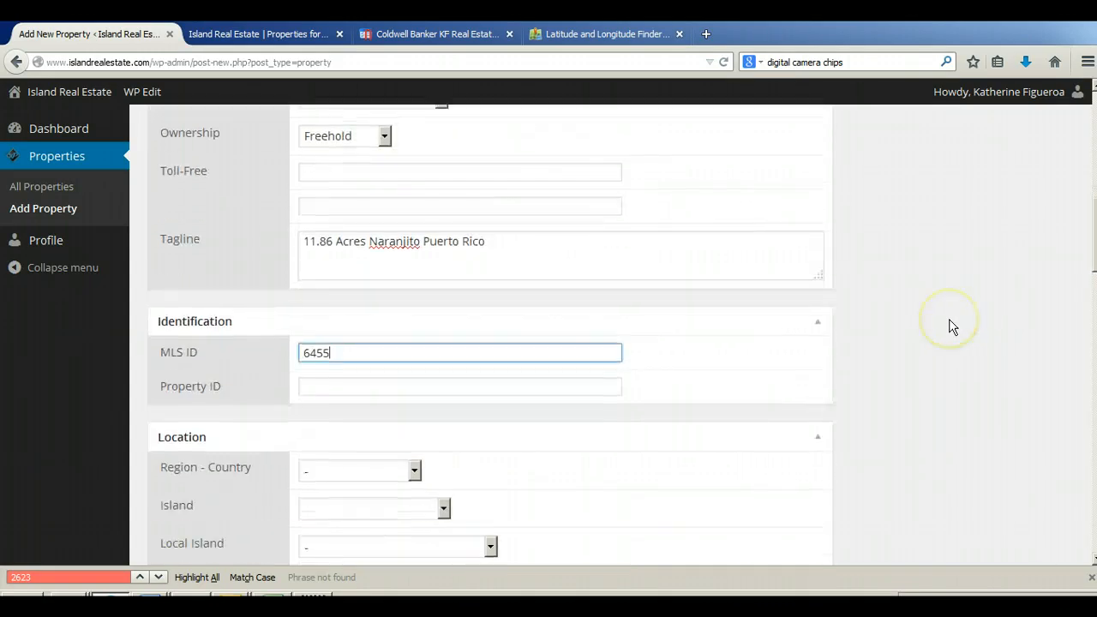
click(346, 450)
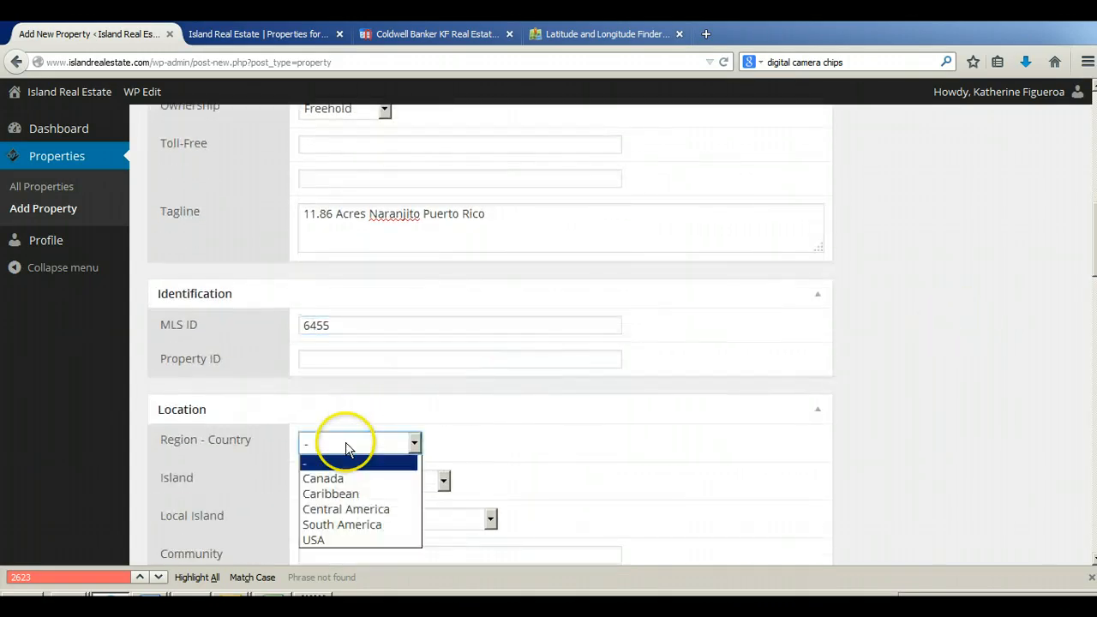
click(331, 487)
scroll(587, 425, down, 2)
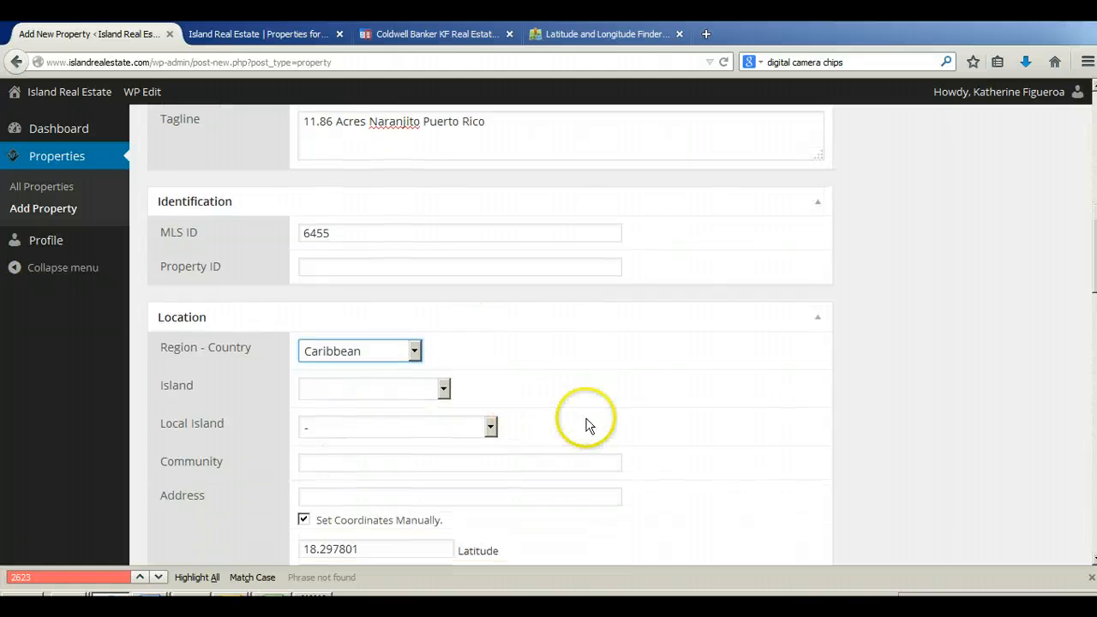
click(417, 394)
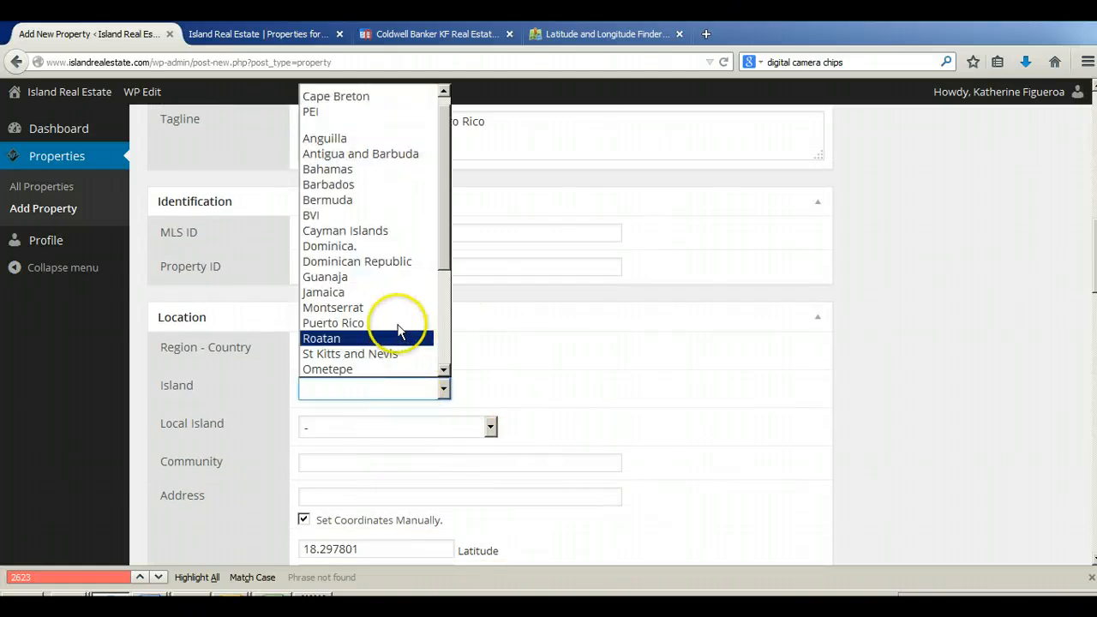
click(392, 323)
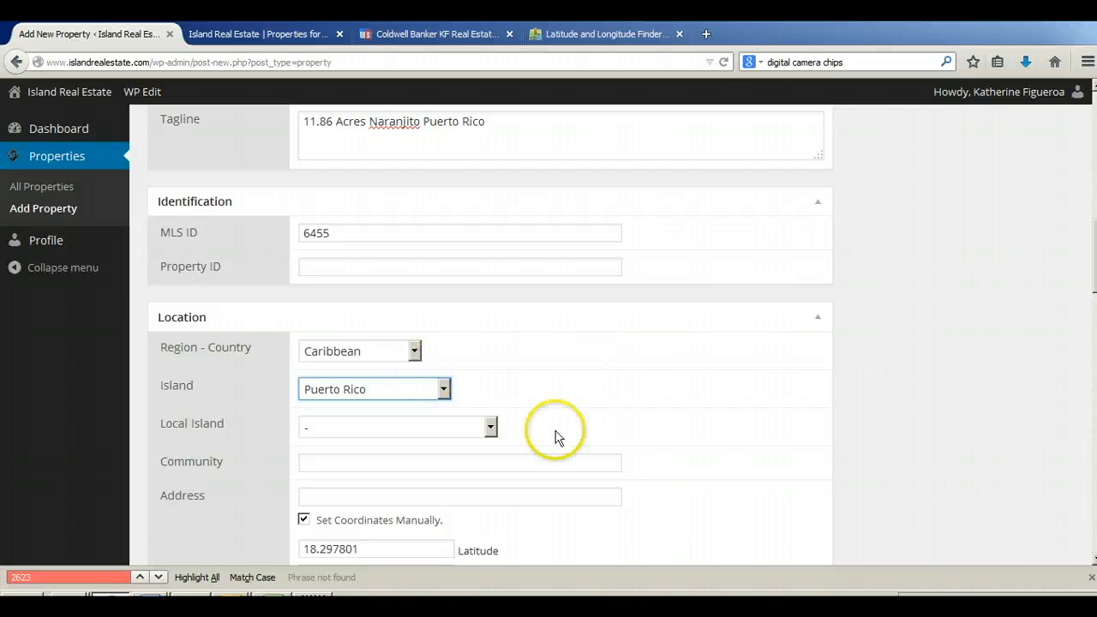
Step: Copy the subdivision name BARRIO NUEVO from the description into the Location section's Community field
scroll(600, 420, down, 4)
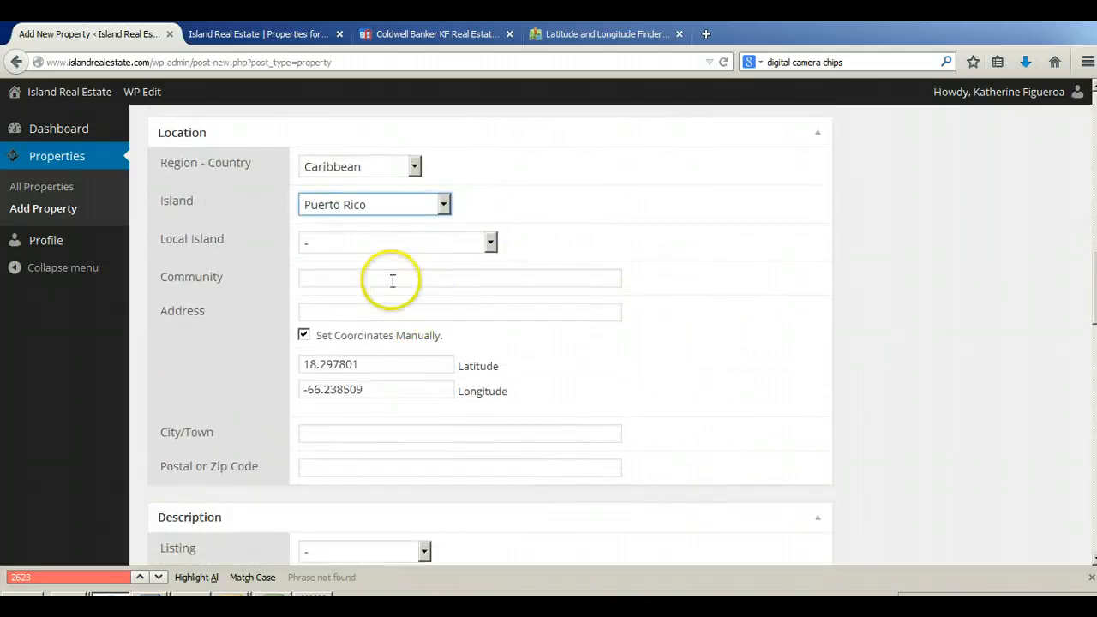
click(392, 280)
scroll(886, 343, up, 8)
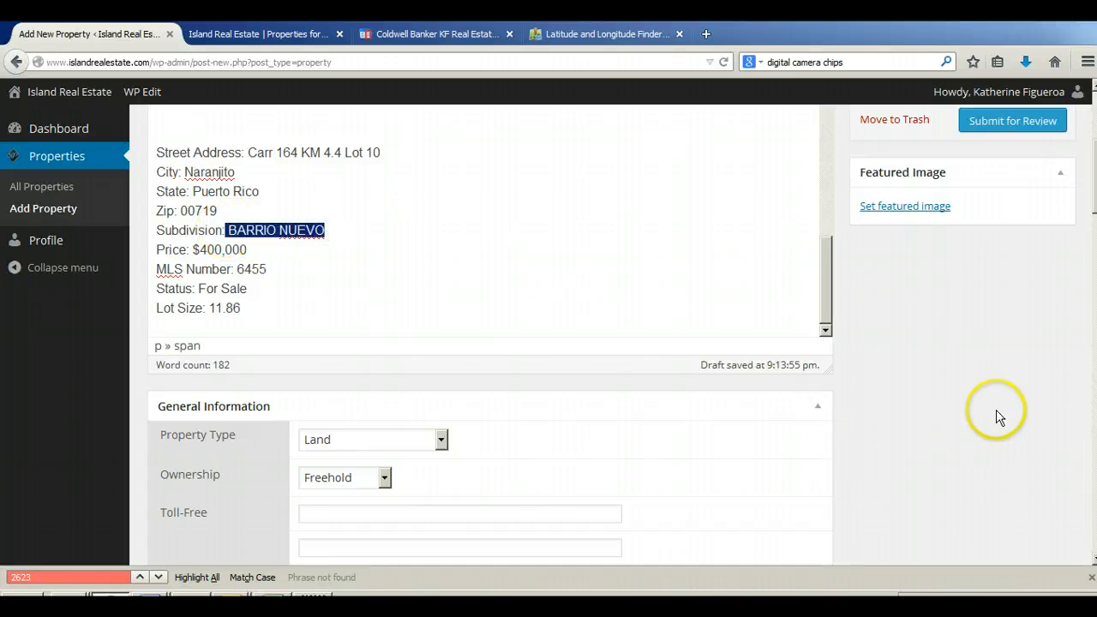
scroll(997, 417, down, 6)
click(375, 463)
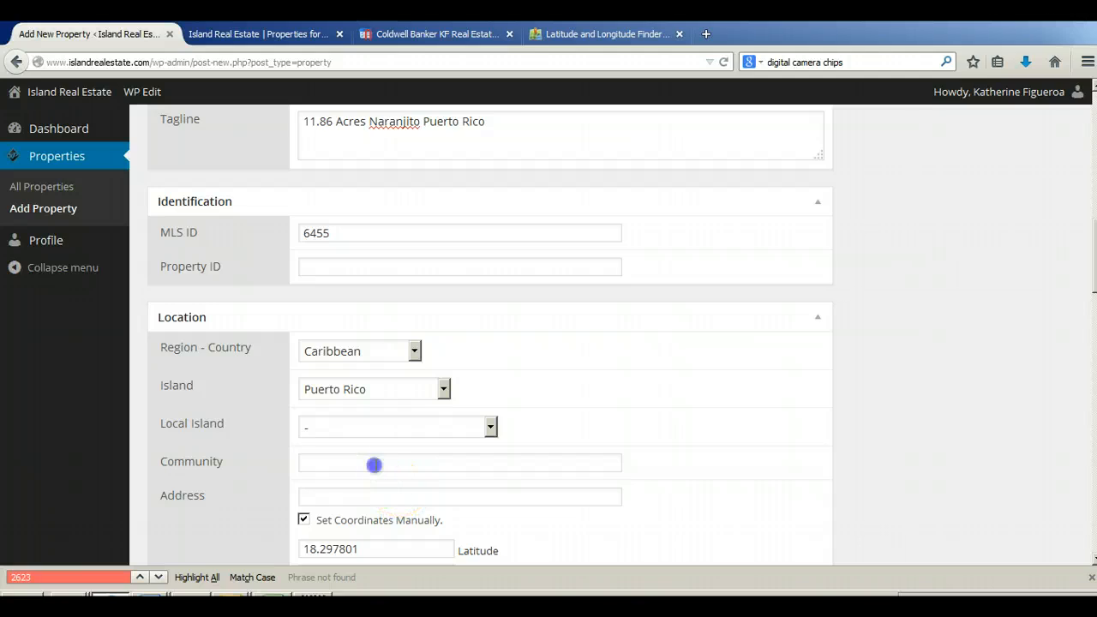
Step: Copy the street address from the description into the Location section's Address field
scroll(901, 411, up, 6)
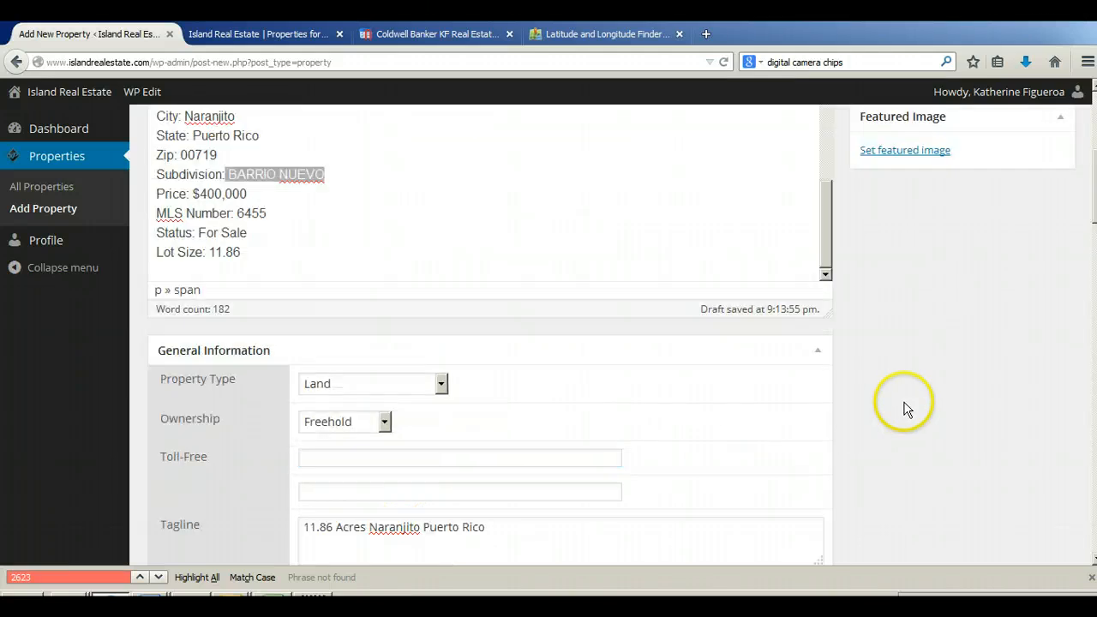
drag(247, 154, 396, 153)
key(ctrl+c)
scroll(857, 409, down, 6)
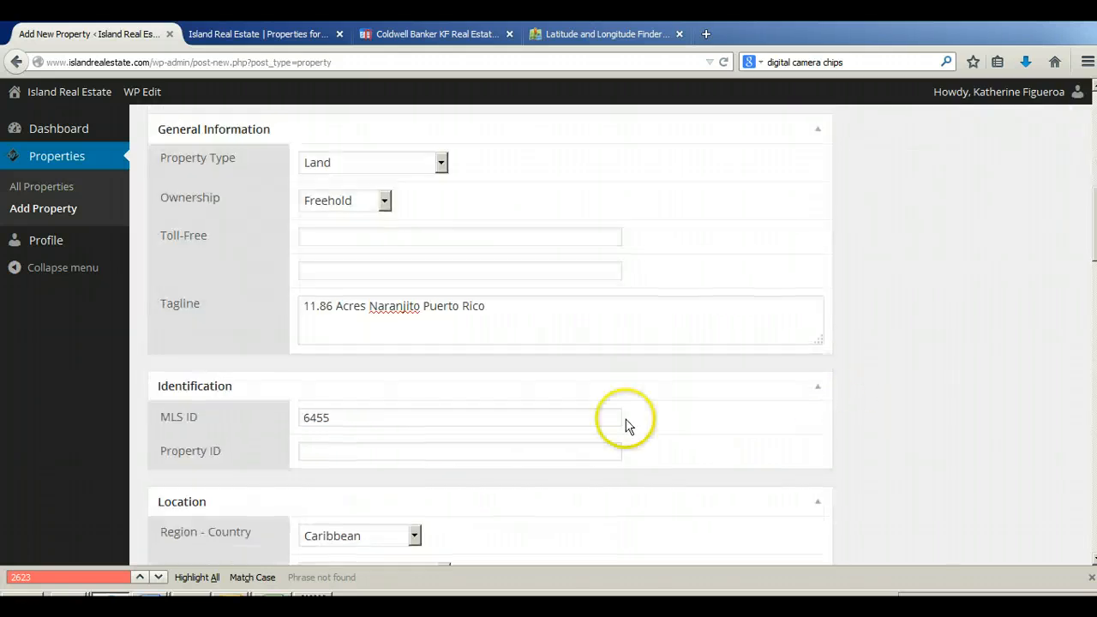
scroll(336, 499, down, 2)
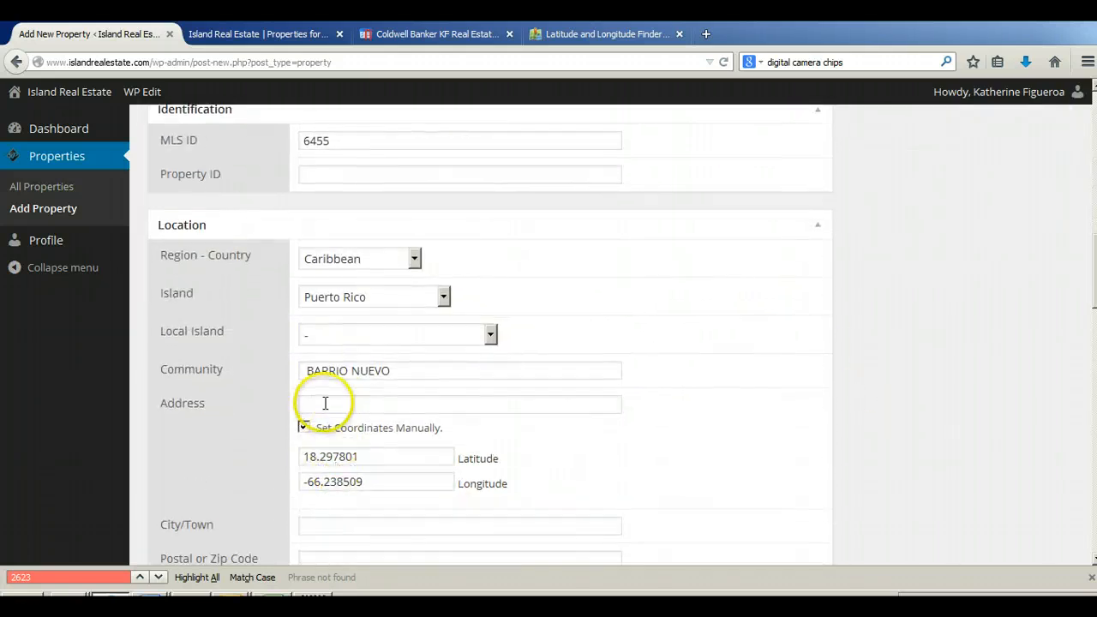
click(326, 404)
key(ctrl+v)
scroll(959, 399, up, 5)
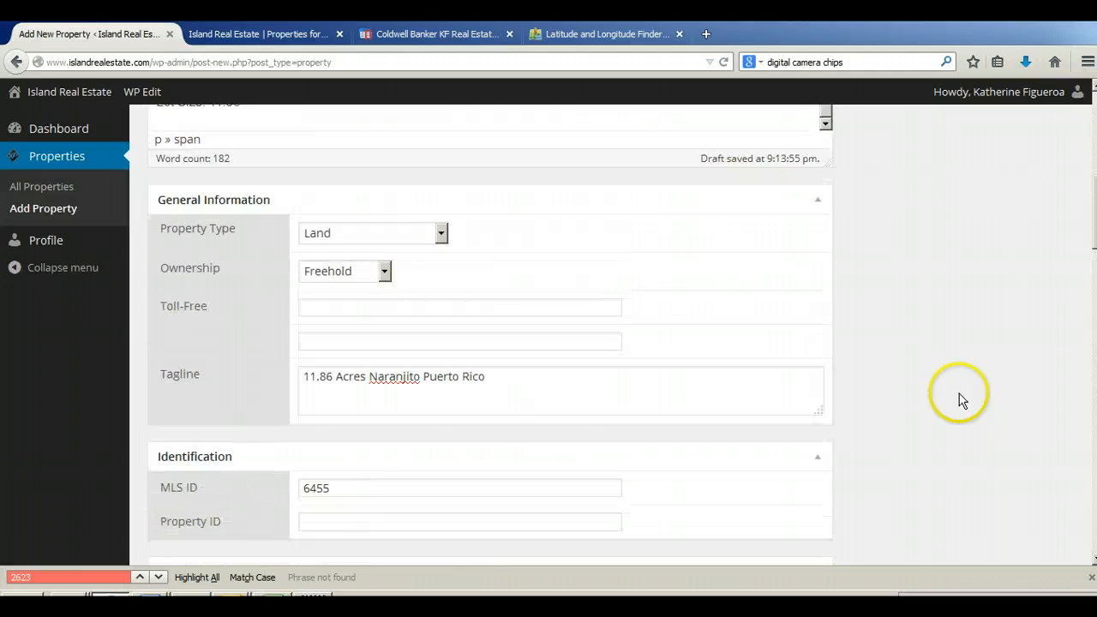
Step: Copy the city Naranjito from the description into the Location section's City/Town field
scroll(515, 211, up, 2)
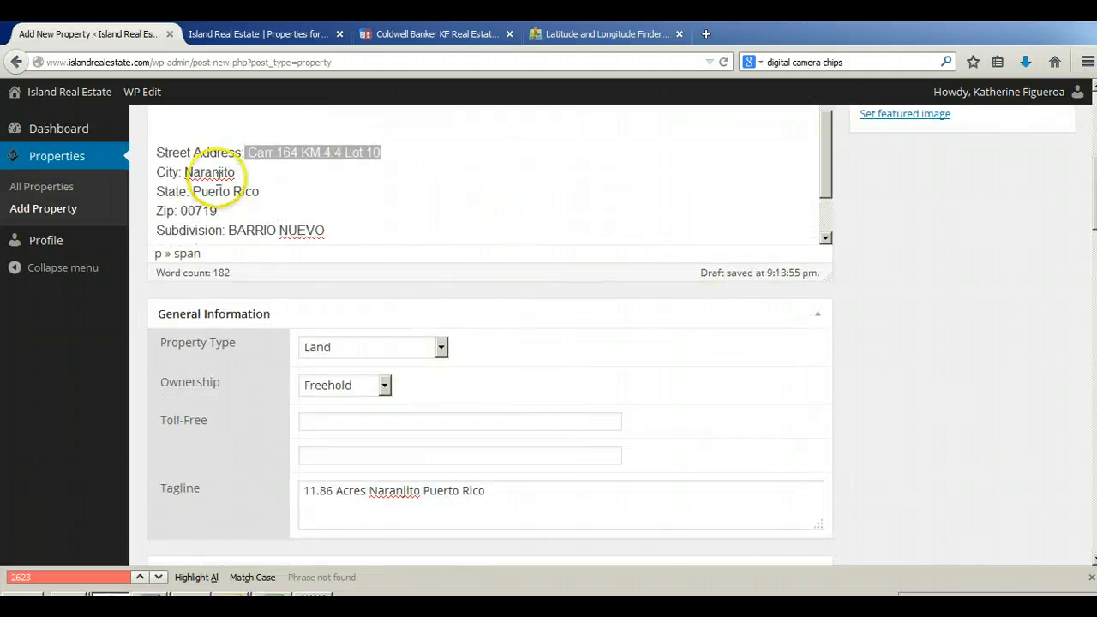
drag(186, 171, 282, 175)
key(ctrl+c)
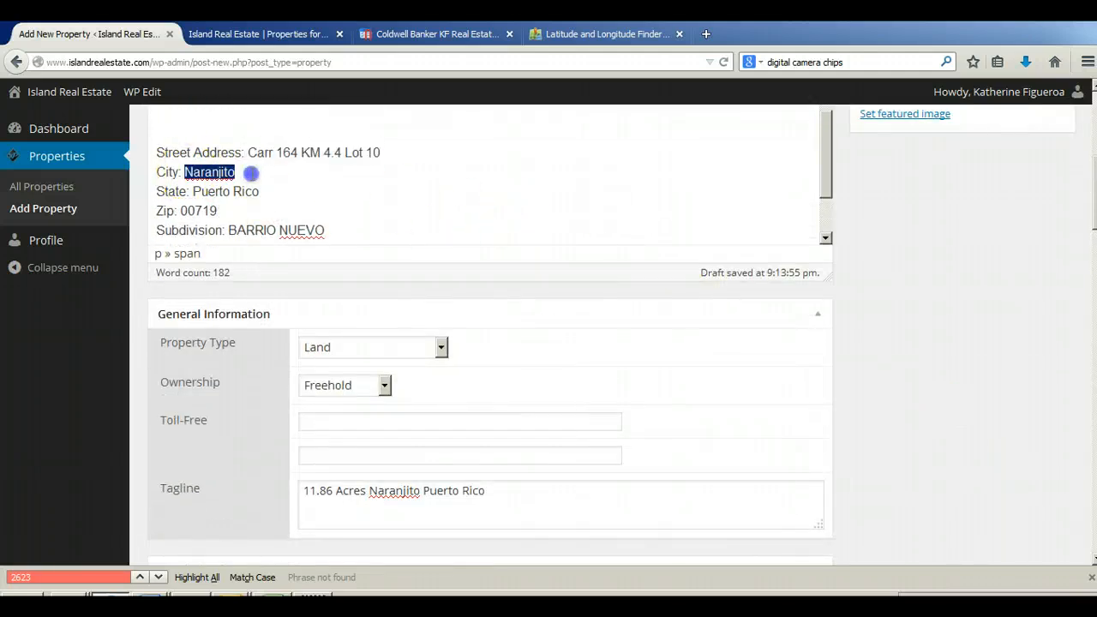
scroll(960, 362, down, 6)
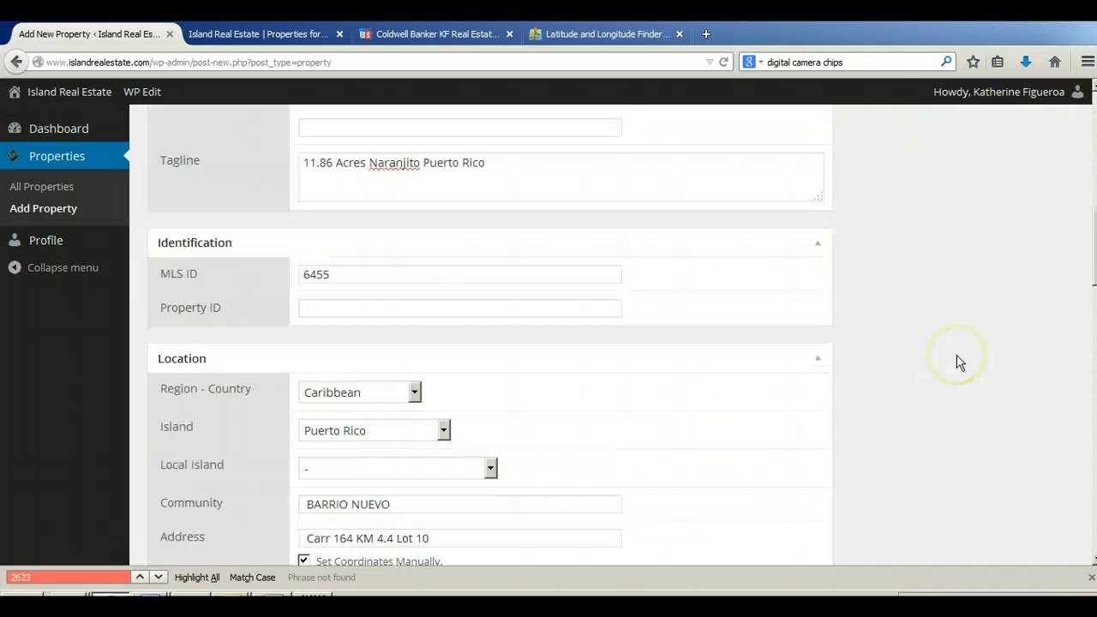
click(314, 433)
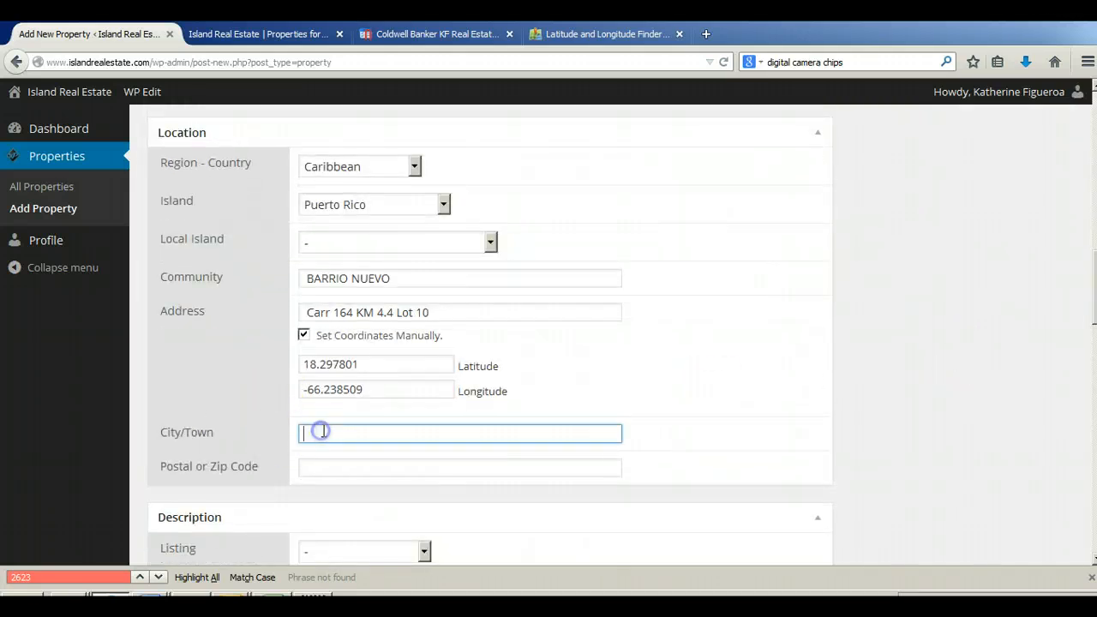
key(ctrl+v)
key(Tab)
Step: Copy the zip code from the description into the Location section's Postal or Zip Code field
scroll(967, 403, up, 5)
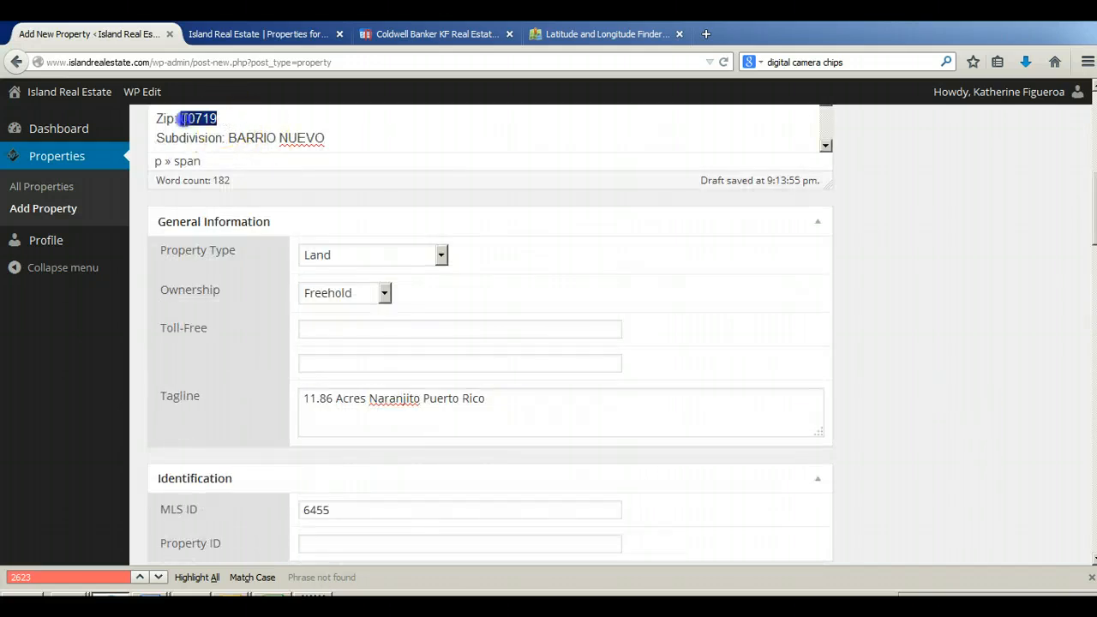
scroll(870, 351, down, 3)
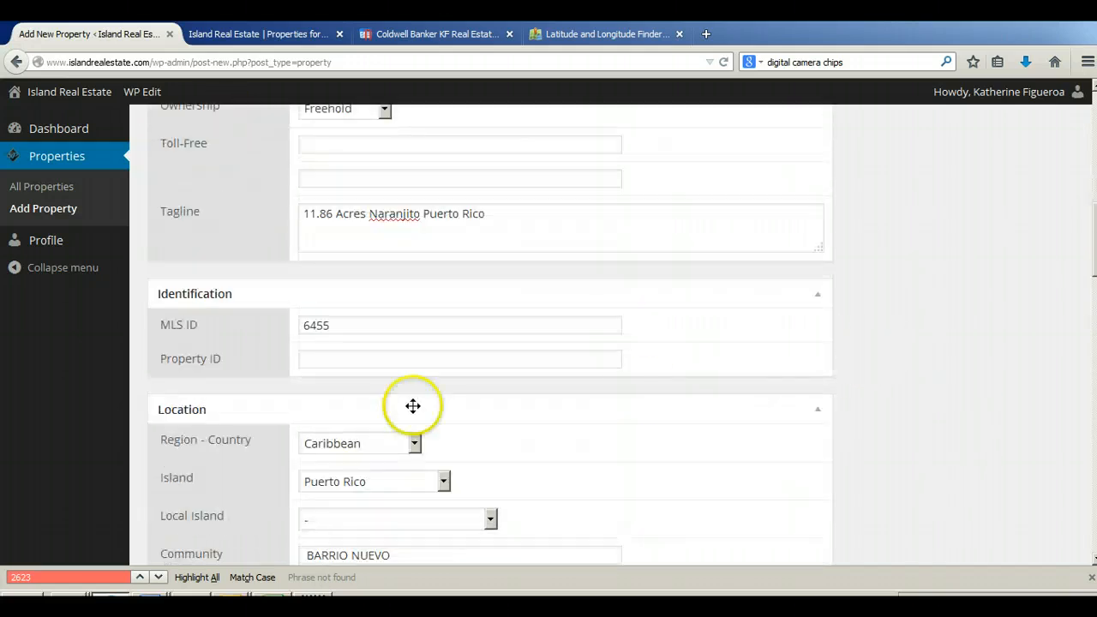
scroll(413, 406, down, 3)
click(356, 466)
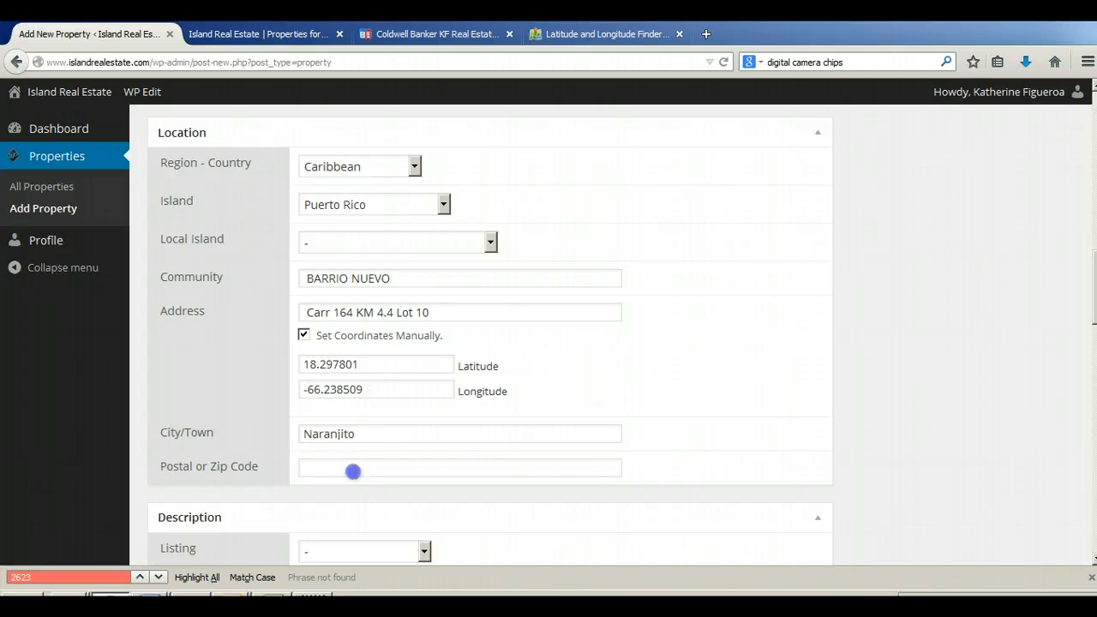
text(00719)
Step: Set the Description section's Listing to For Sale and its Location to Overland view
scroll(909, 429, down, 4)
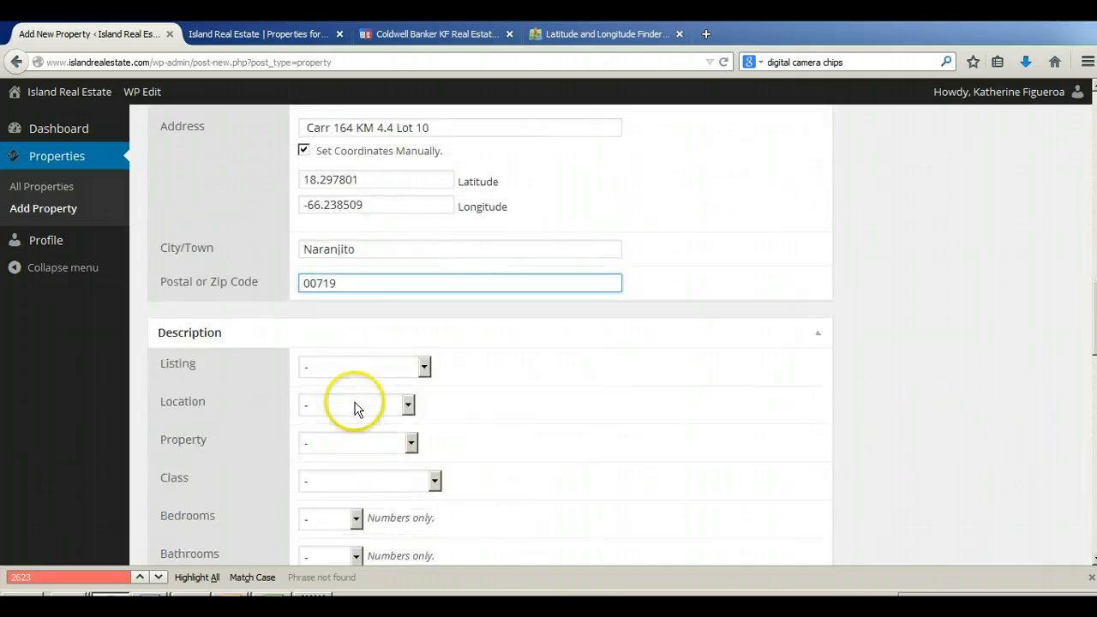
click(355, 369)
click(343, 403)
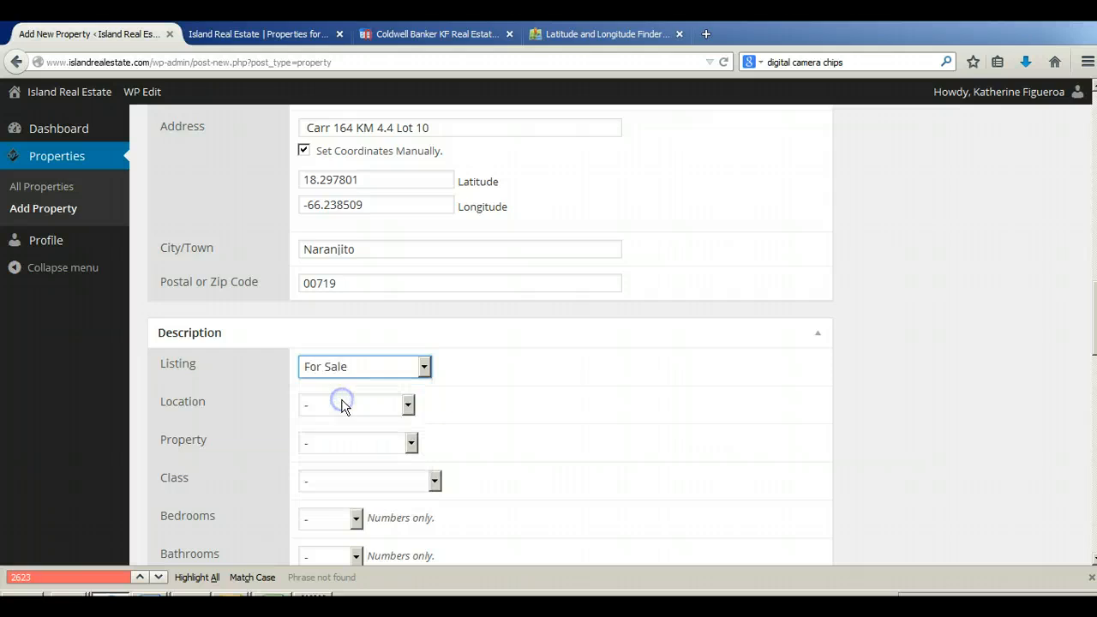
click(354, 322)
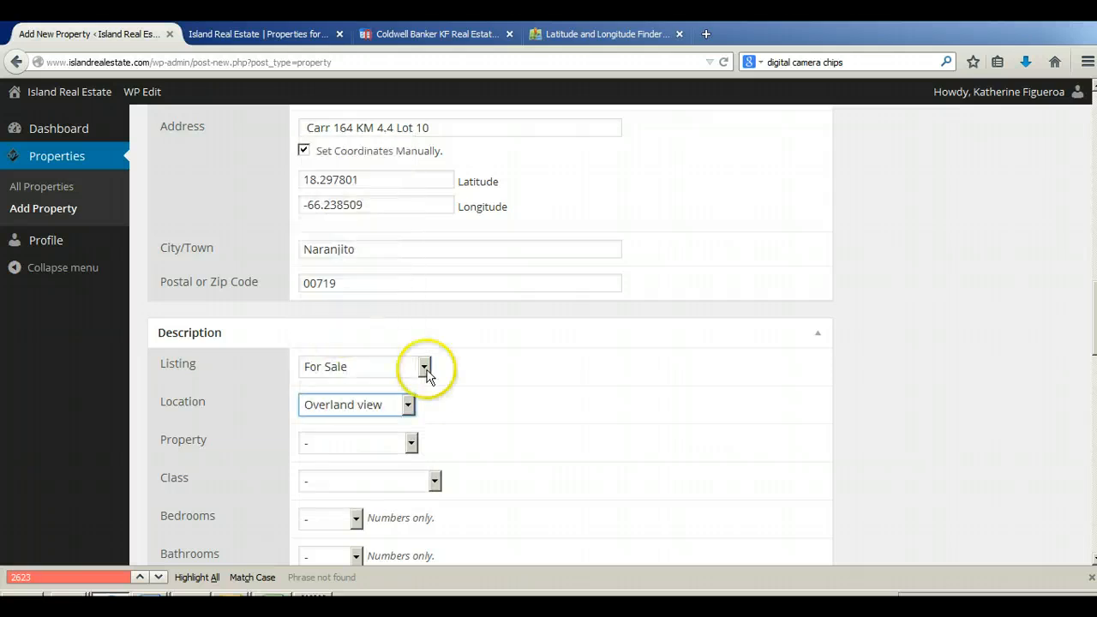
Step: Set the Description section's Property to Land and its Class to Residential
scroll(906, 428, down, 2)
click(324, 354)
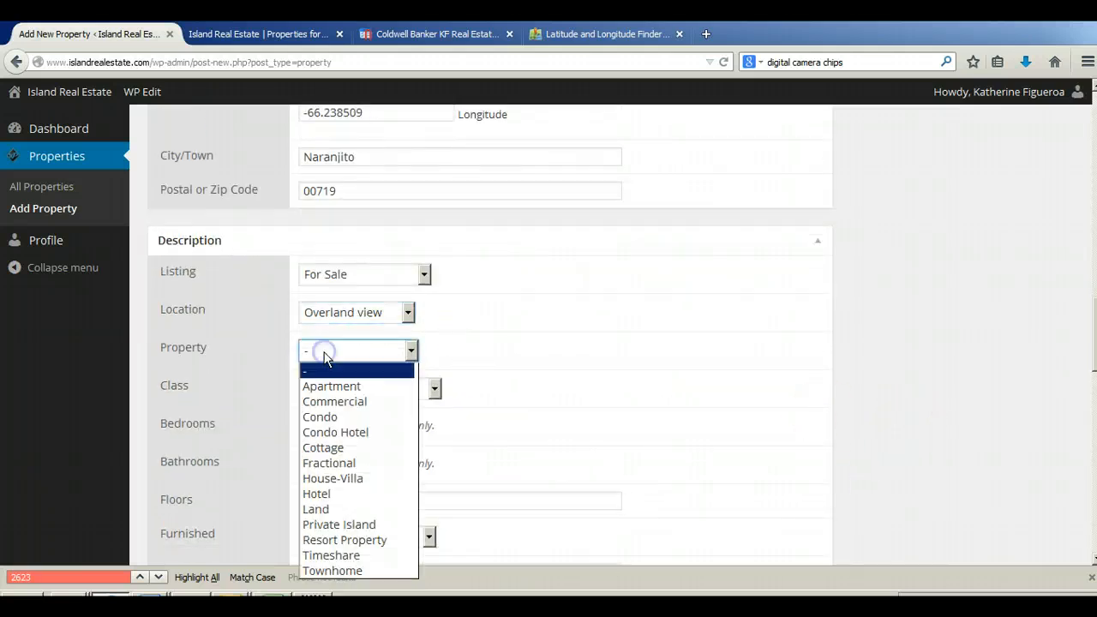
click(347, 509)
scroll(730, 367, down, 2)
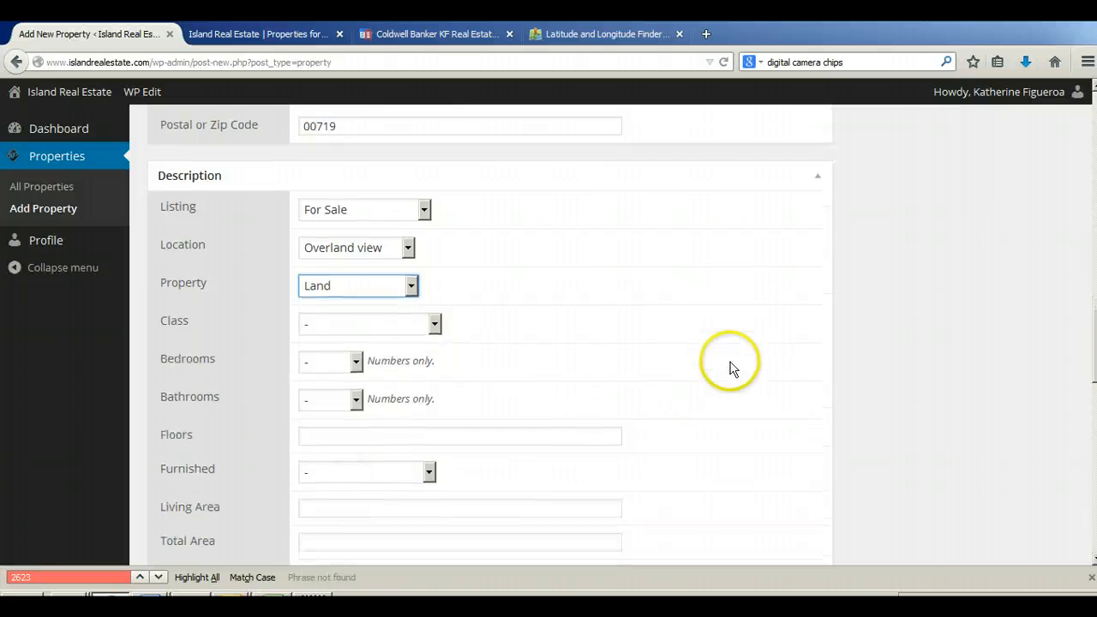
click(369, 297)
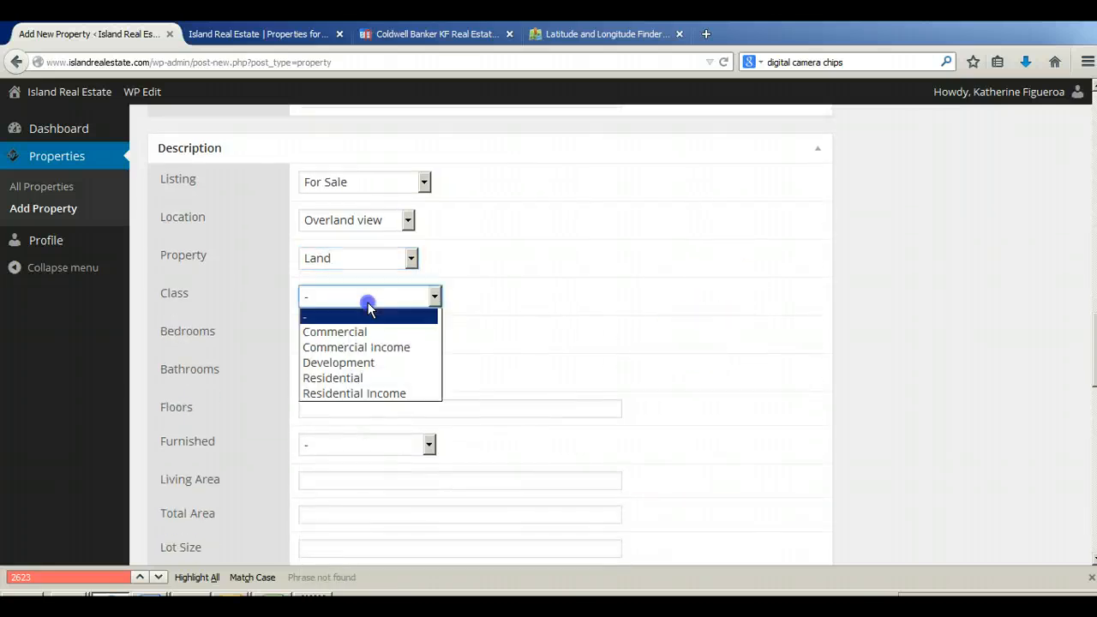
click(366, 379)
Step: Look up the lot size in the description text and enter 11.86 acres as the Lot Size
scroll(883, 377, down, 2)
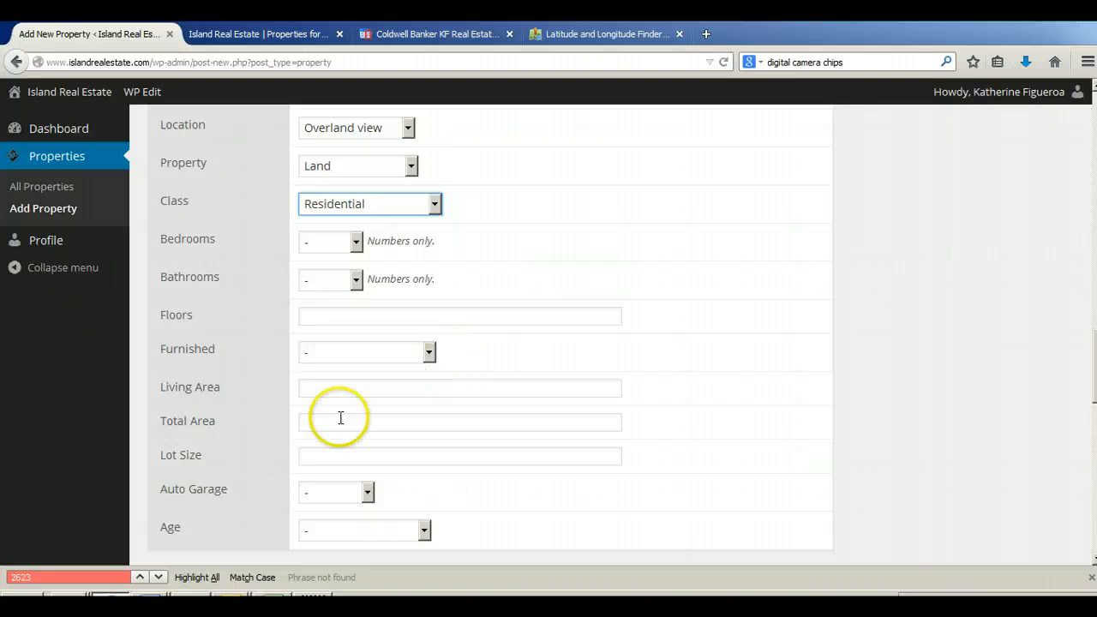
click(329, 456)
scroll(963, 394, up, 10)
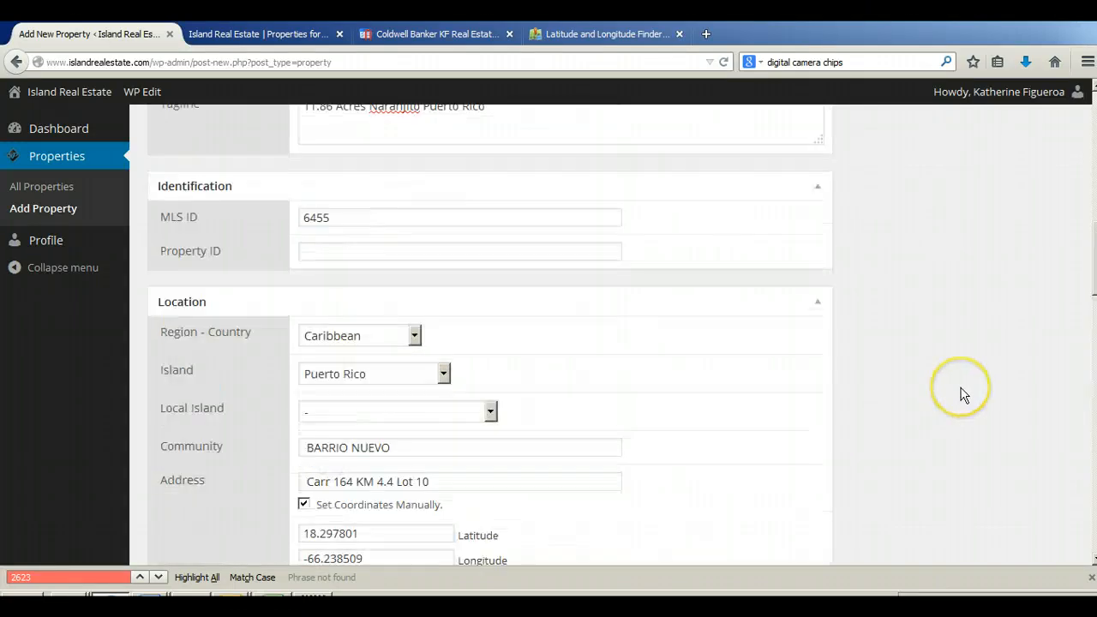
scroll(963, 394, up, 8)
scroll(472, 204, down, 3)
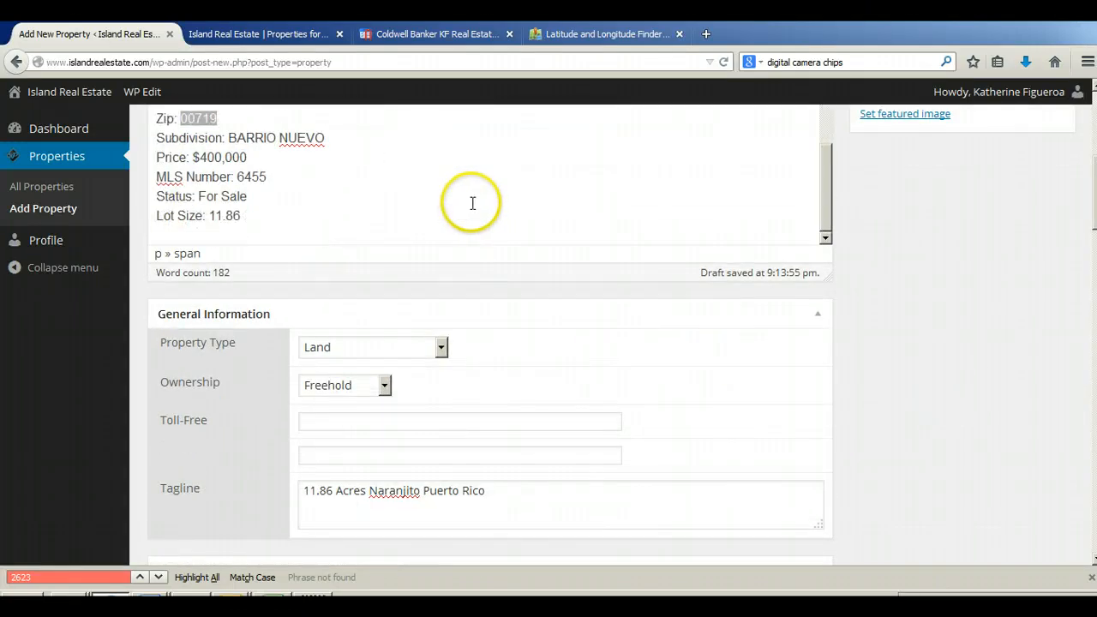
scroll(995, 369, down, 15)
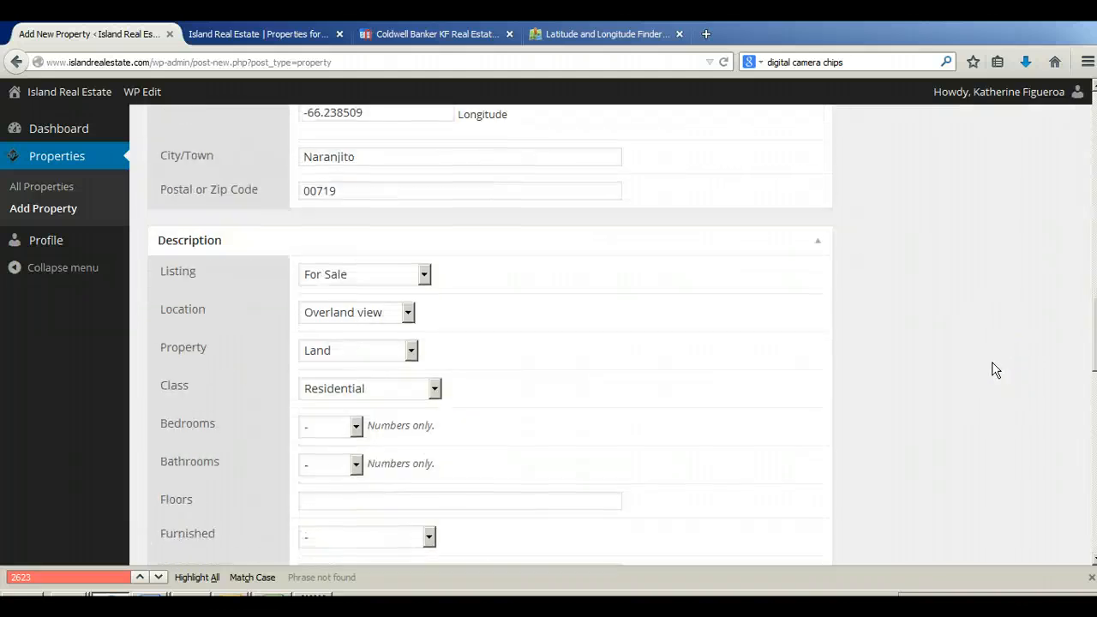
text(11.86 acres)
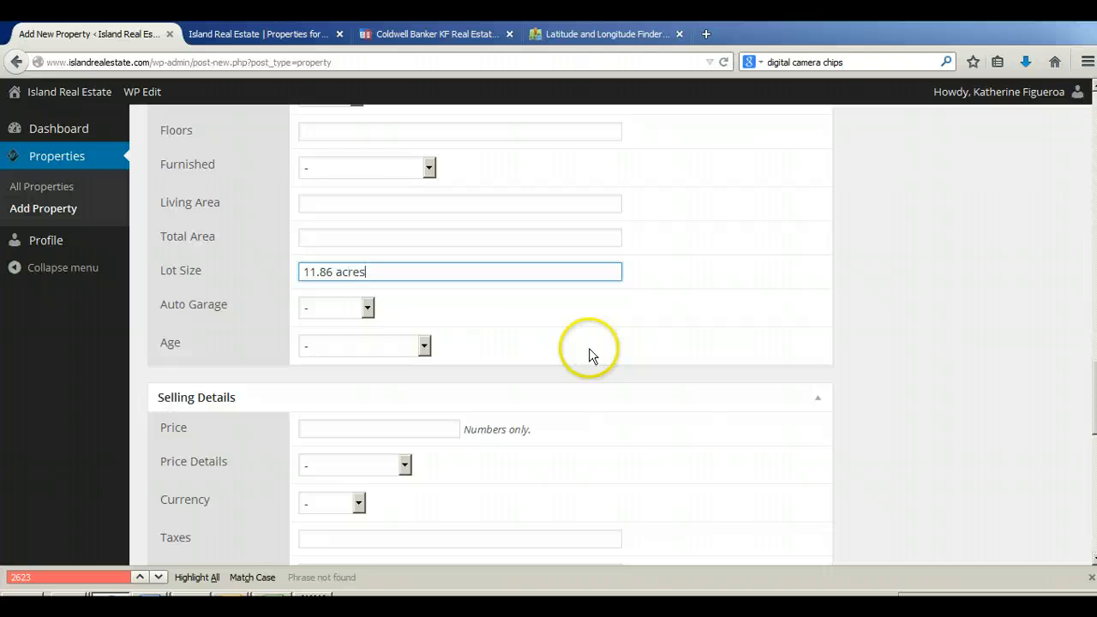
click(914, 375)
Step: Enter 400000 as the Price in the Selling Details and set the Currency to USD
scroll(914, 374, down, 4)
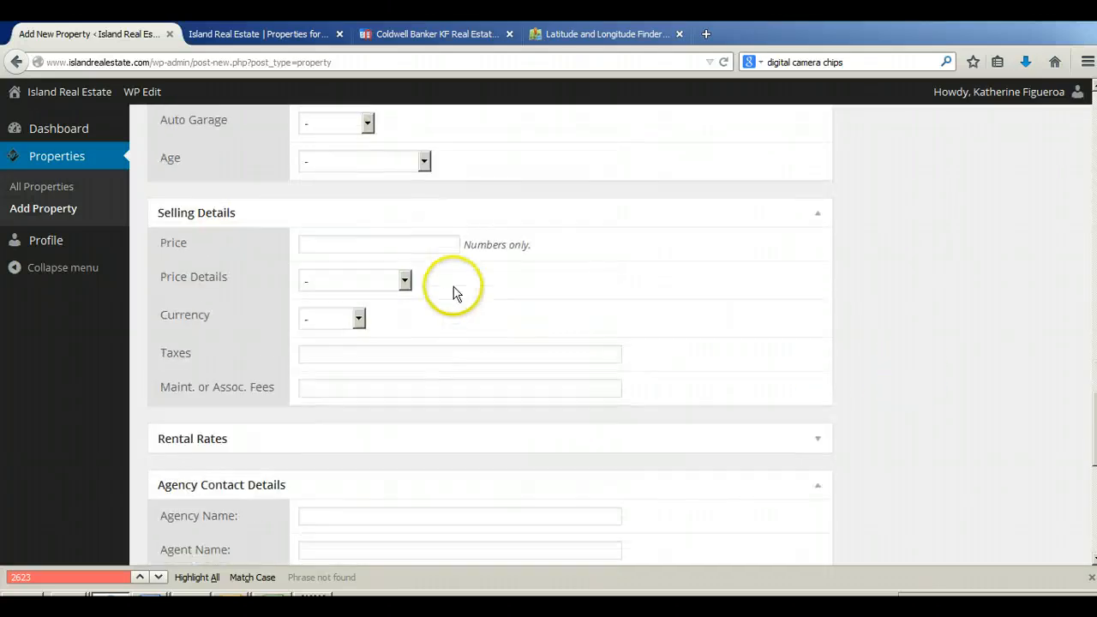
click(427, 244)
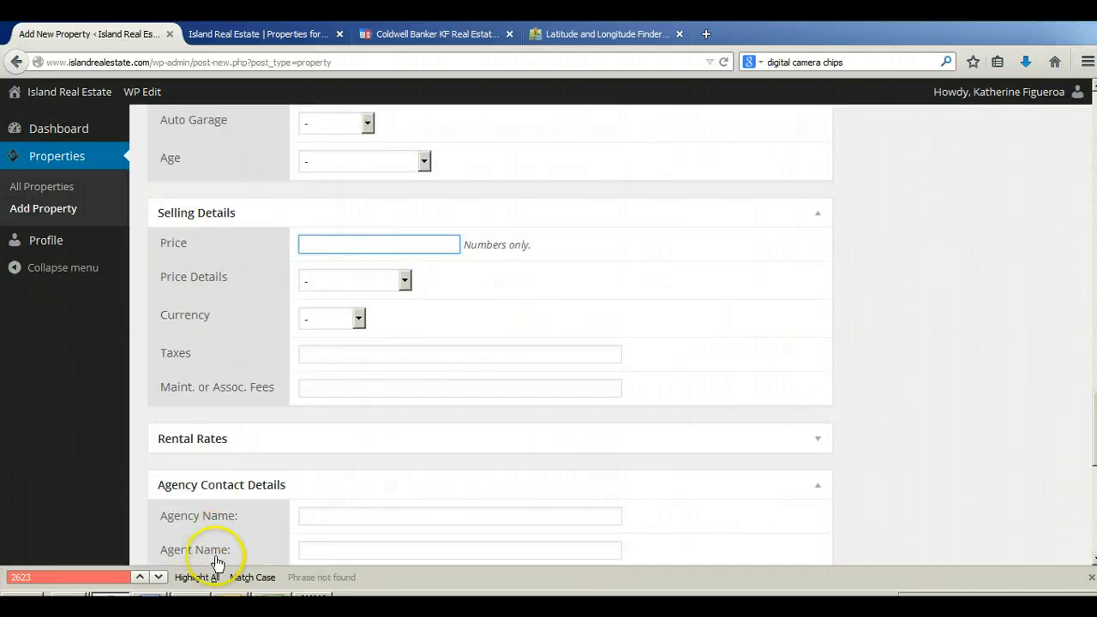
scroll(355, 429, up, 4)
click(357, 429)
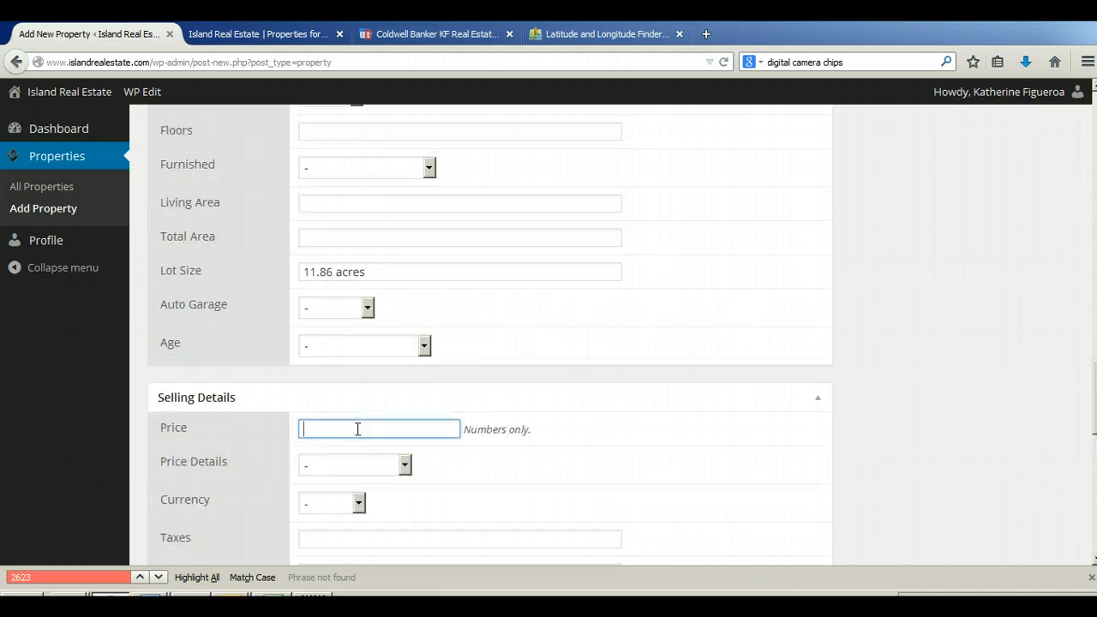
text(400)
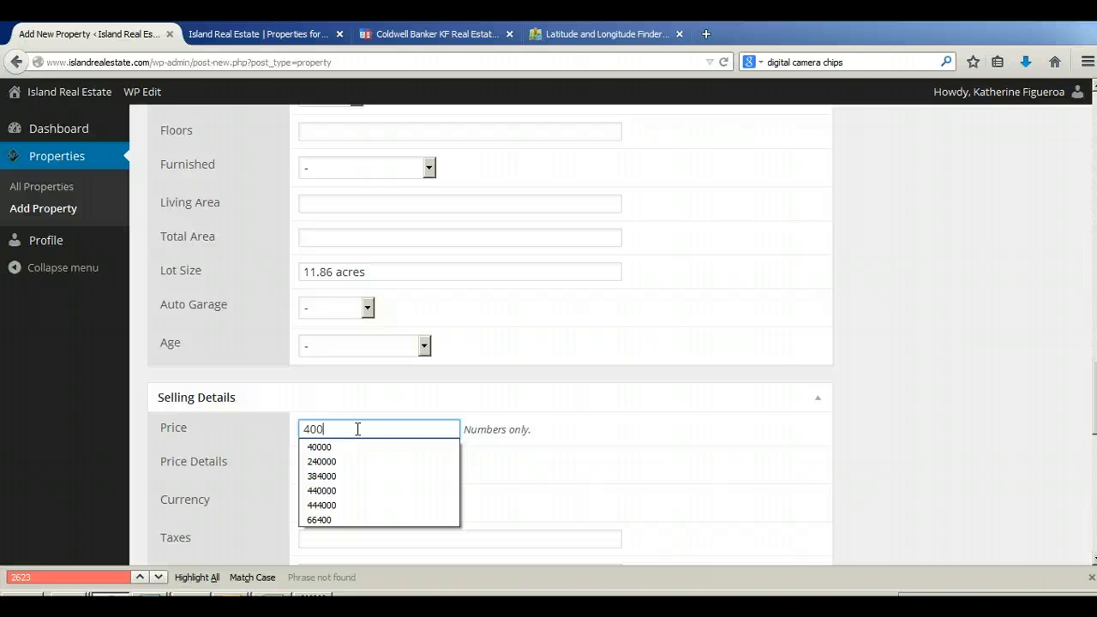
text(000)
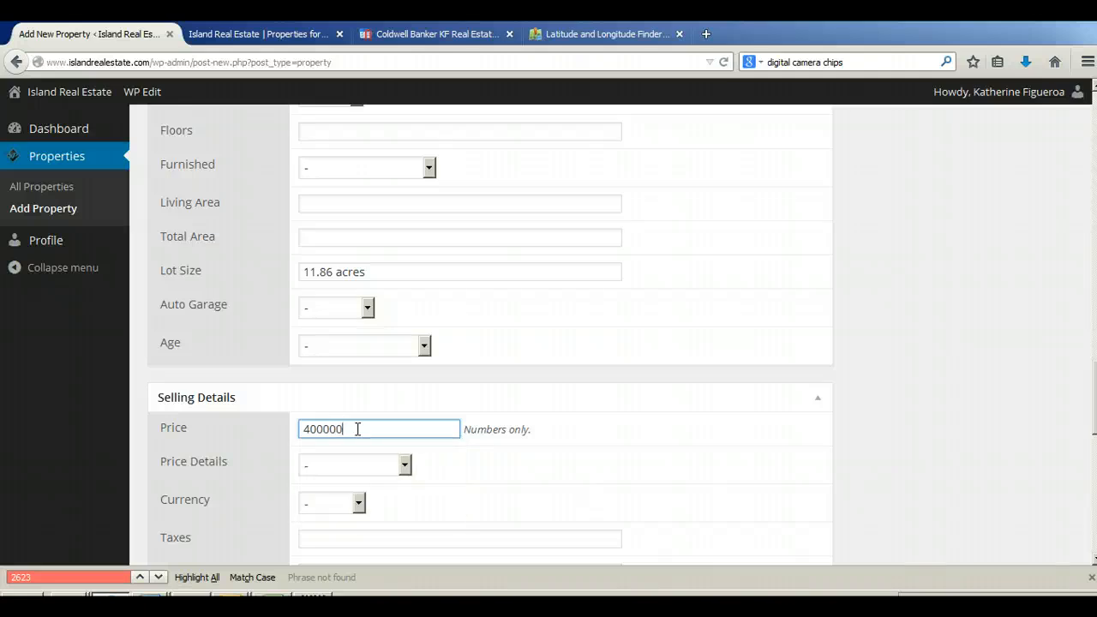
click(336, 503)
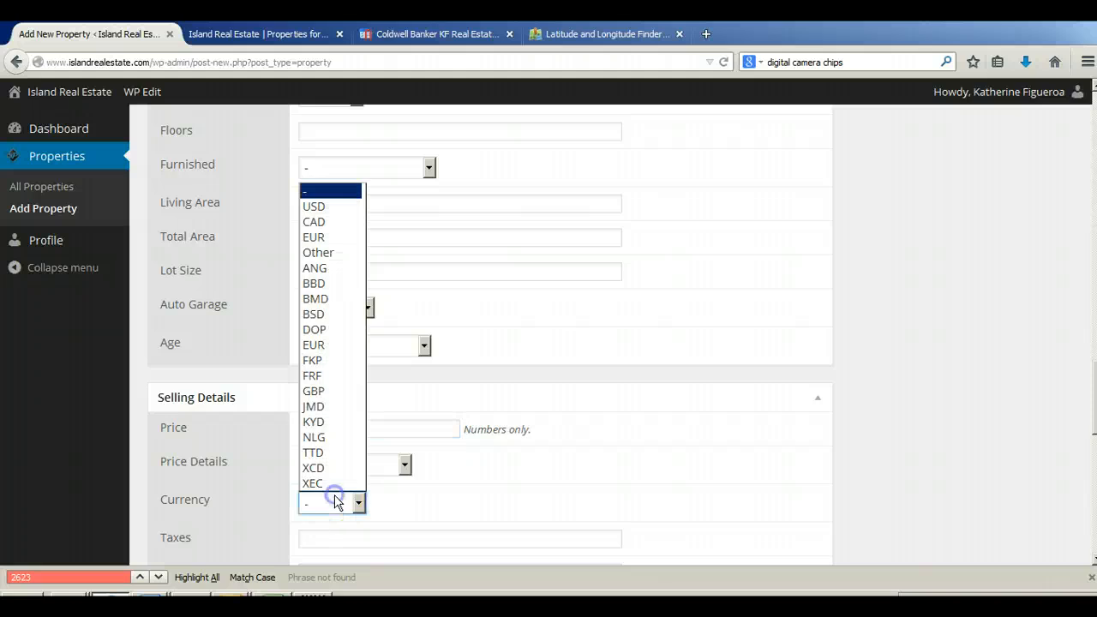
click(331, 214)
Step: Fill in Coldwell Banker KF Real Estate as the Agency Name in the Agency Contact Details
scroll(875, 334, down, 4)
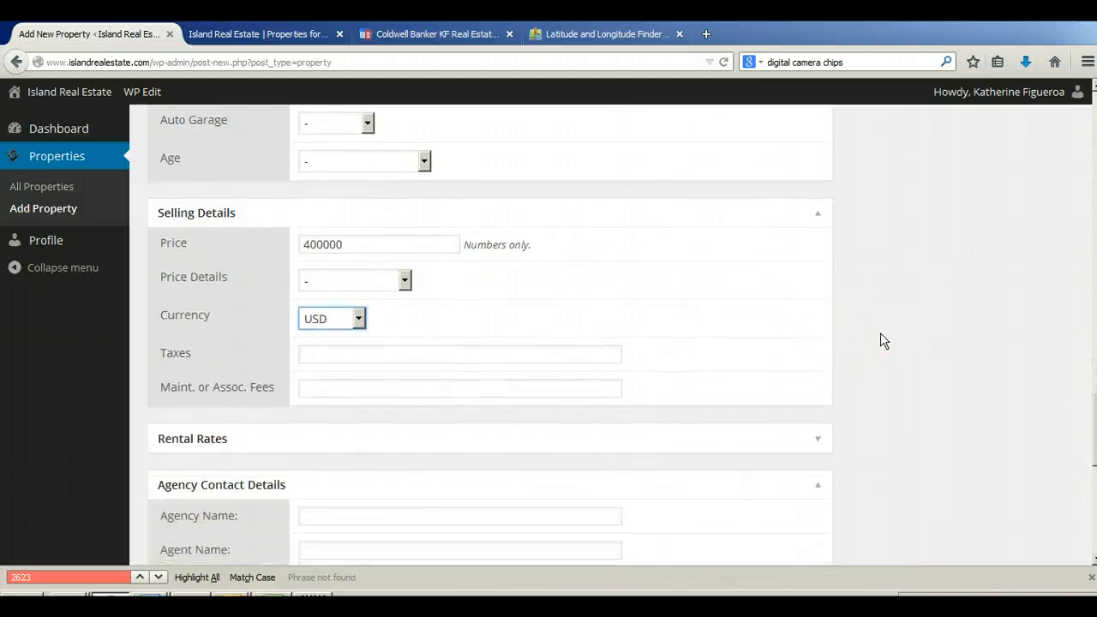
scroll(881, 335, down, 4)
click(421, 331)
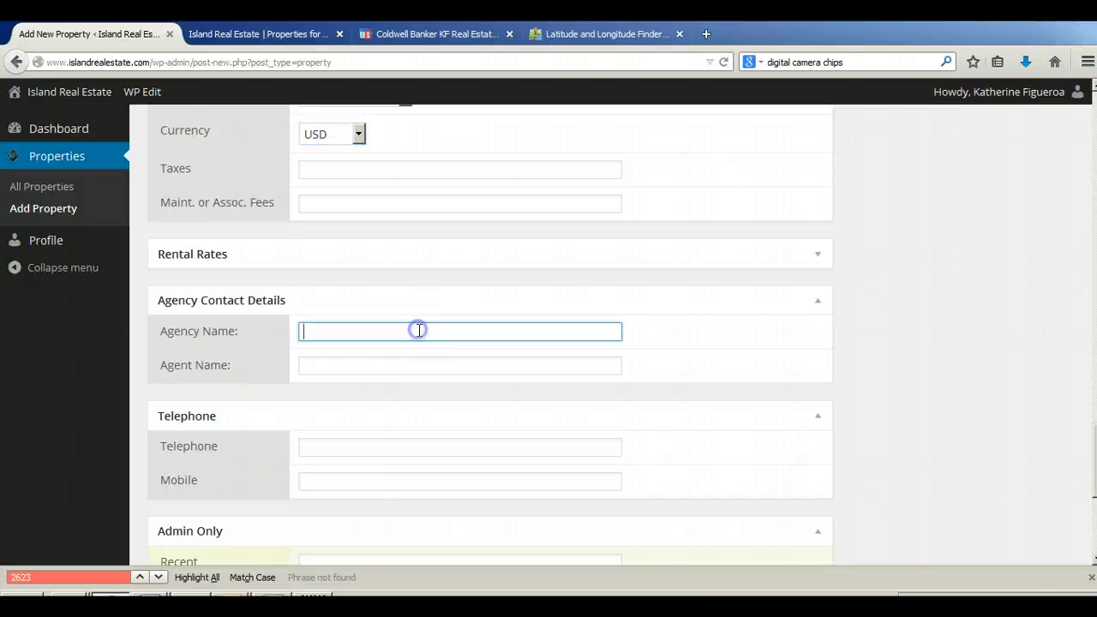
text(col)
key(Down)
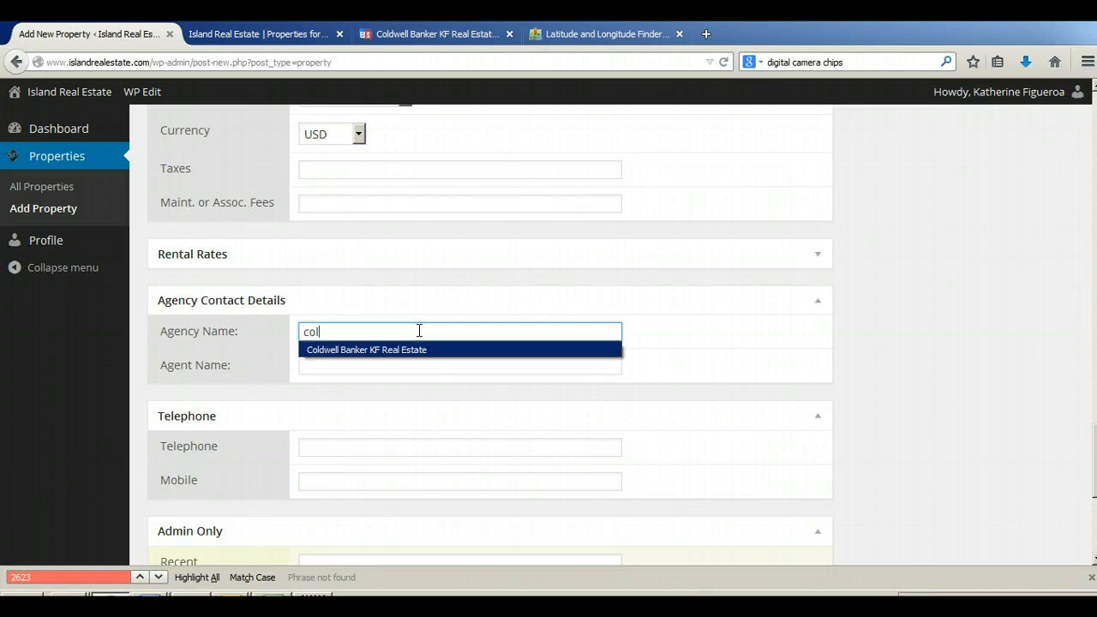
key(Tab)
Step: Fill in the listing agent's name with licence number from the saved suggestions as the Agent Name
text(ka)
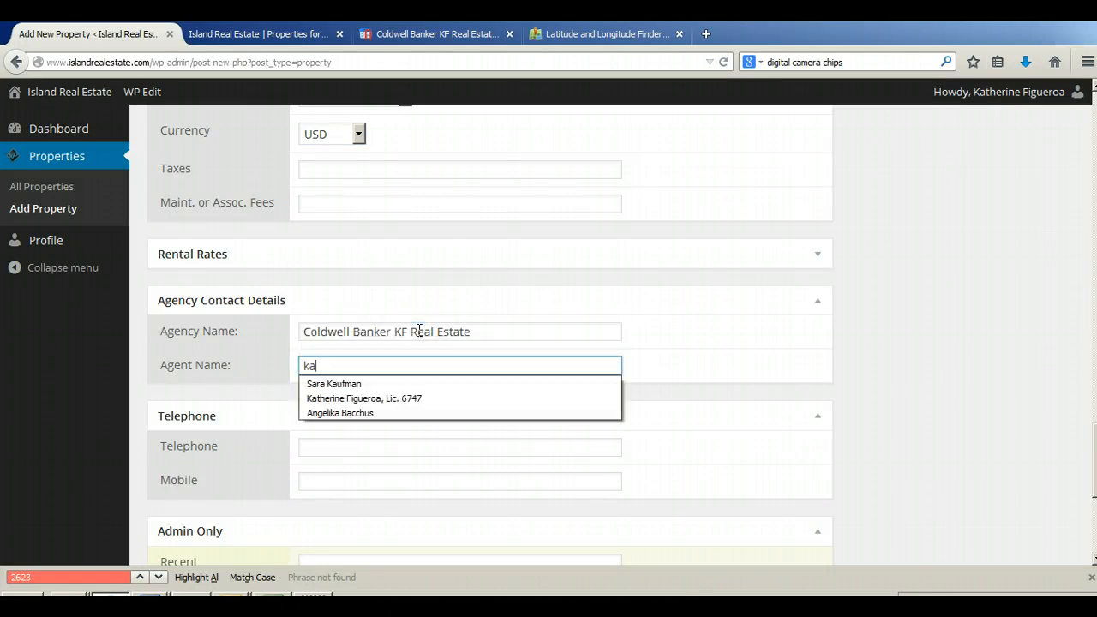
key(Down)
key(Down)
key(Tab)
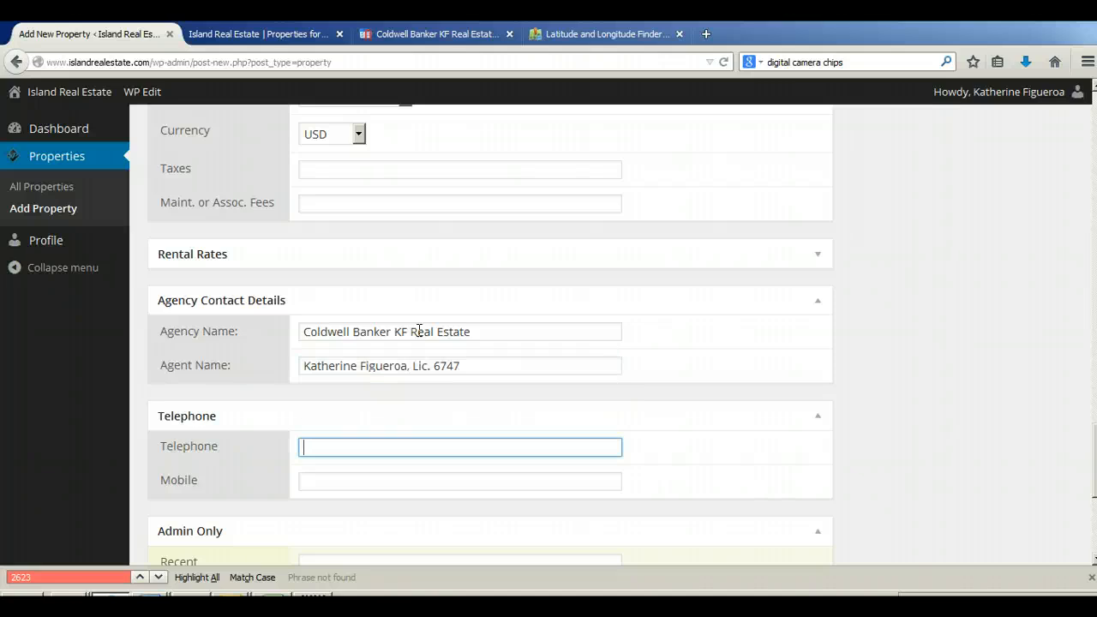
text(75)
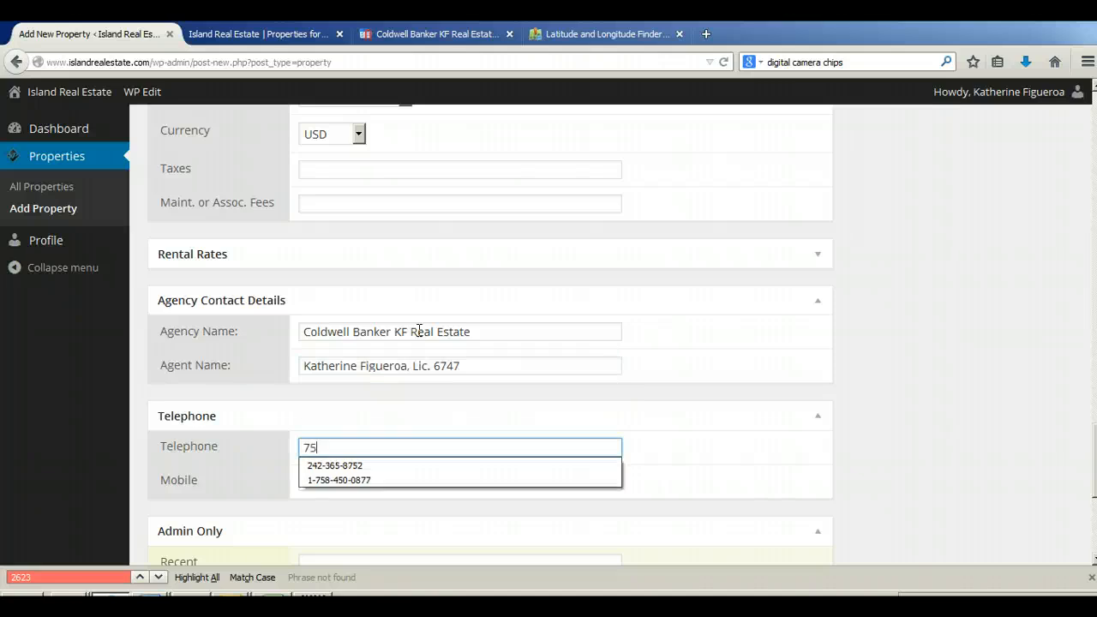
text(8)
key(BackSpace)
key(BackSpace)
key(BackSpace)
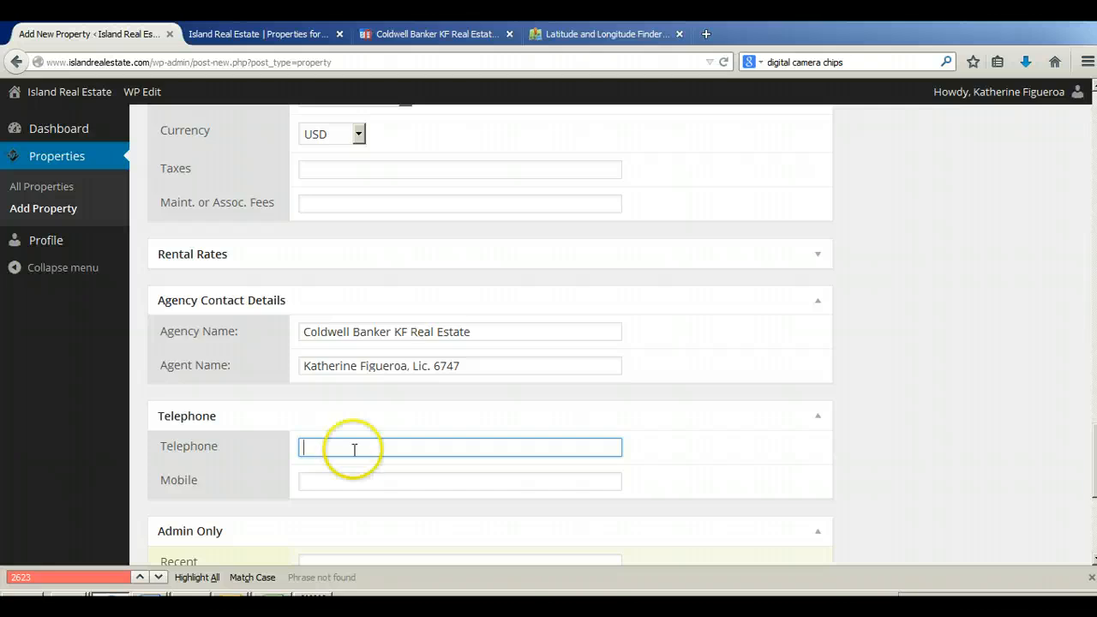
Step: Fill in the agent's telephone and mobile numbers in the Telephone section from the saved suggestions
text(78)
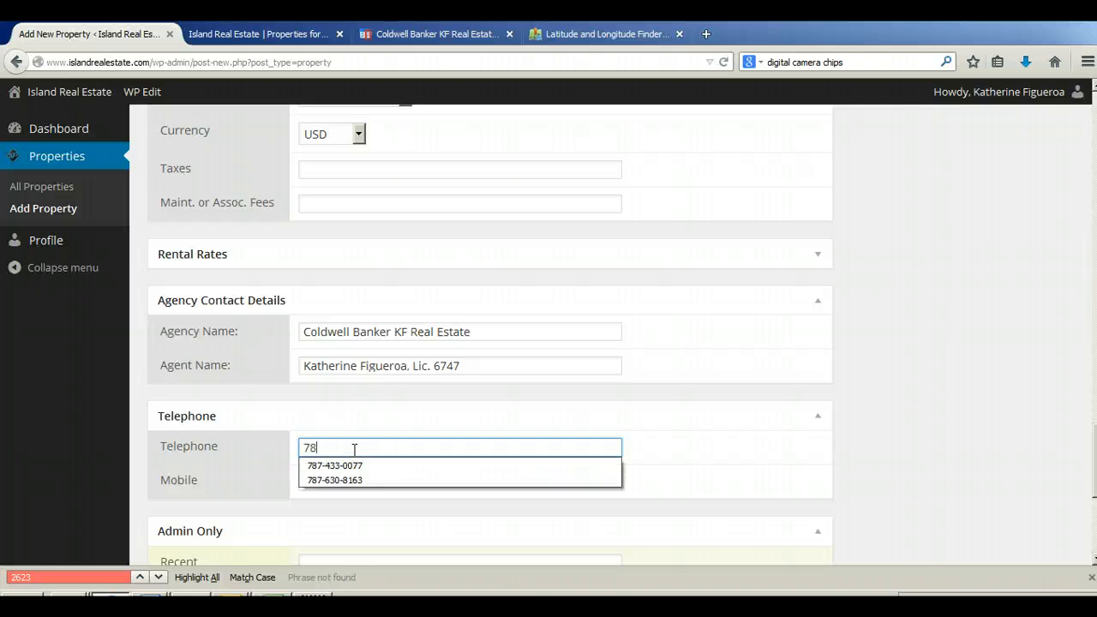
text(7)
key(Down)
key(Tab)
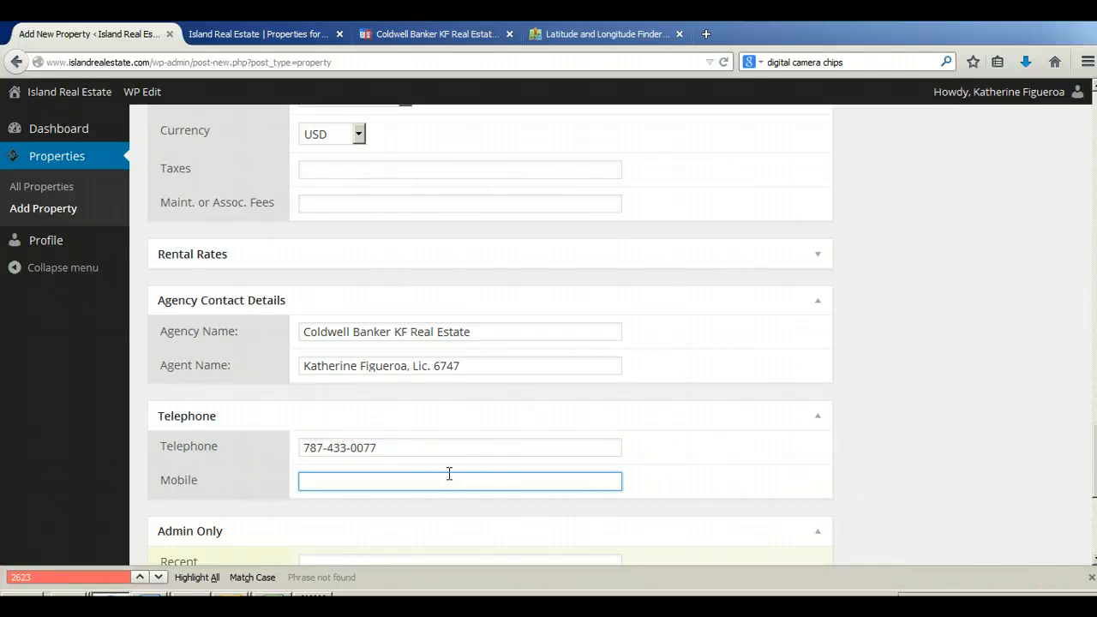
text(787)
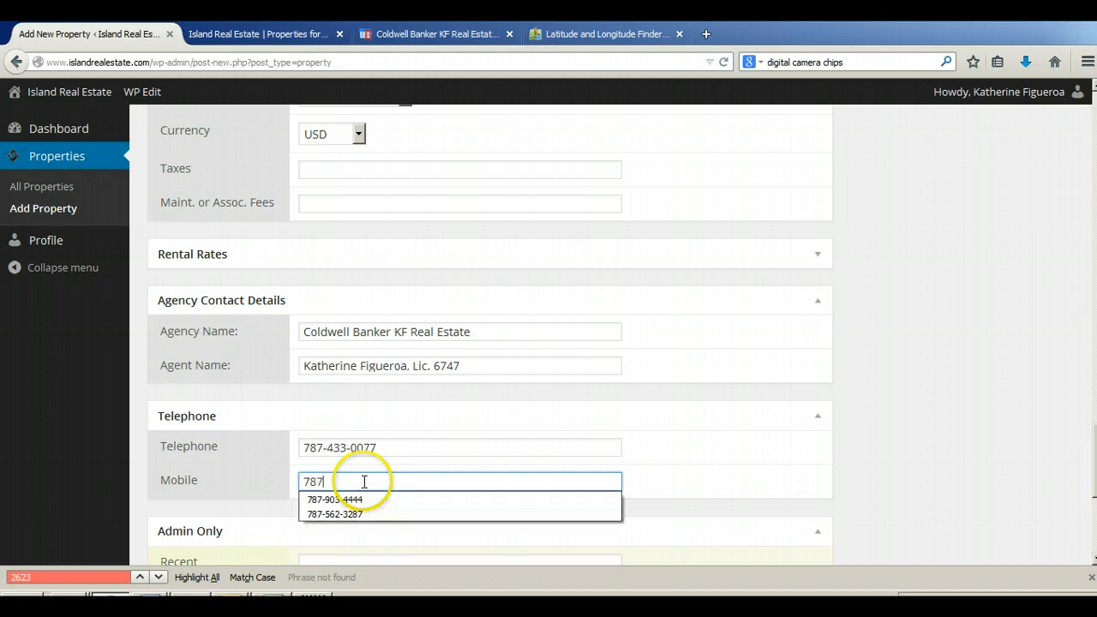
key(Down)
key(Down)
key(Tab)
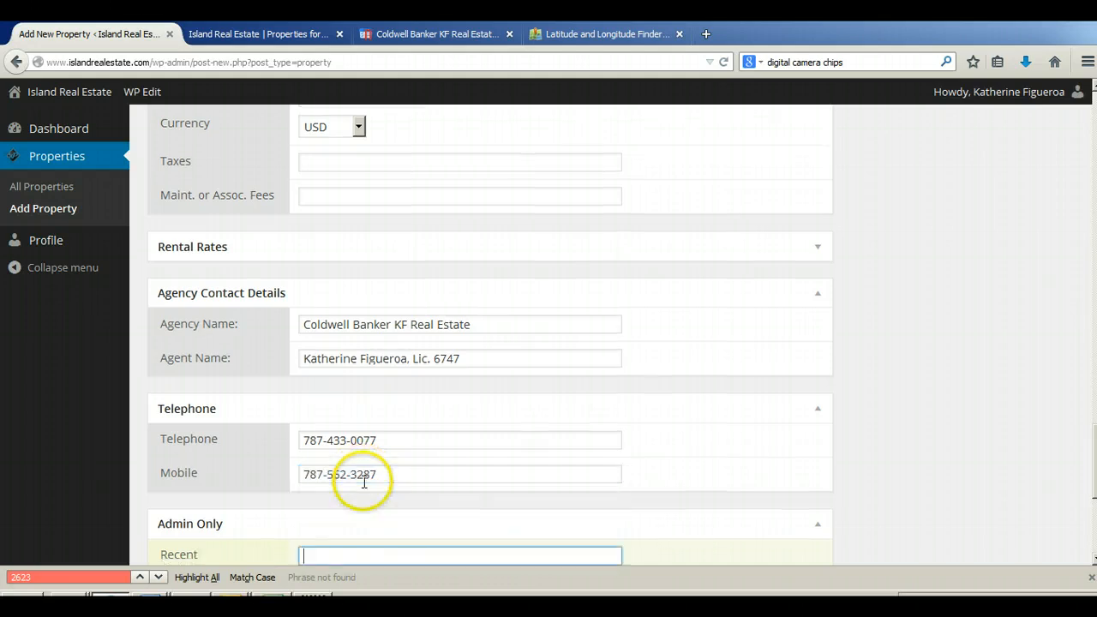
Step: Submit the Mountain View Residential Land for Sale listing for review
scroll(717, 452, down, 6)
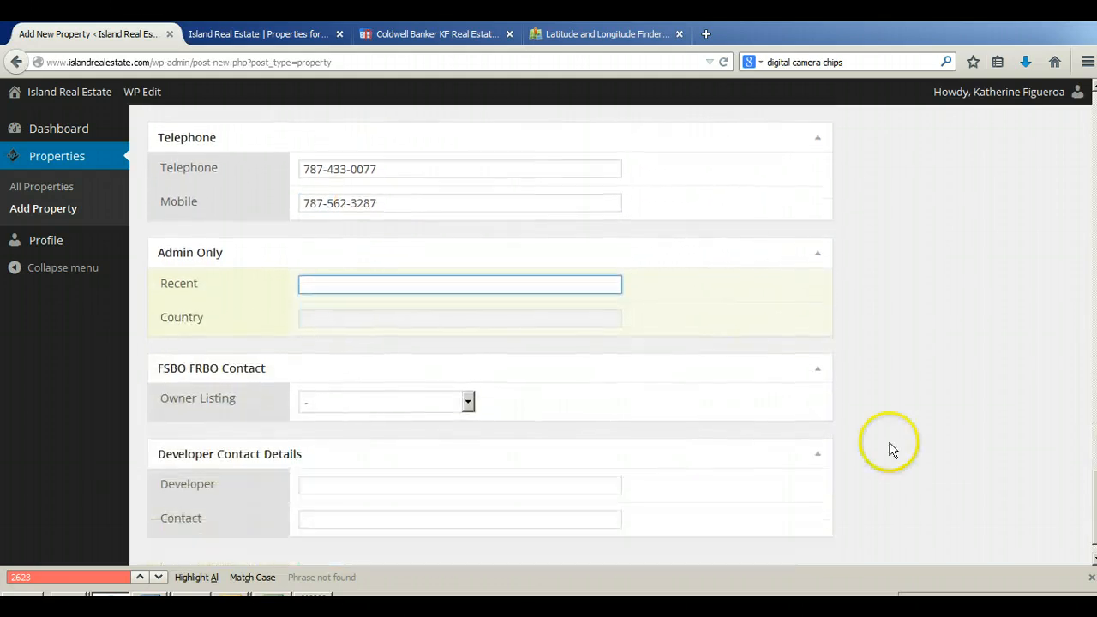
scroll(987, 441, up, 10)
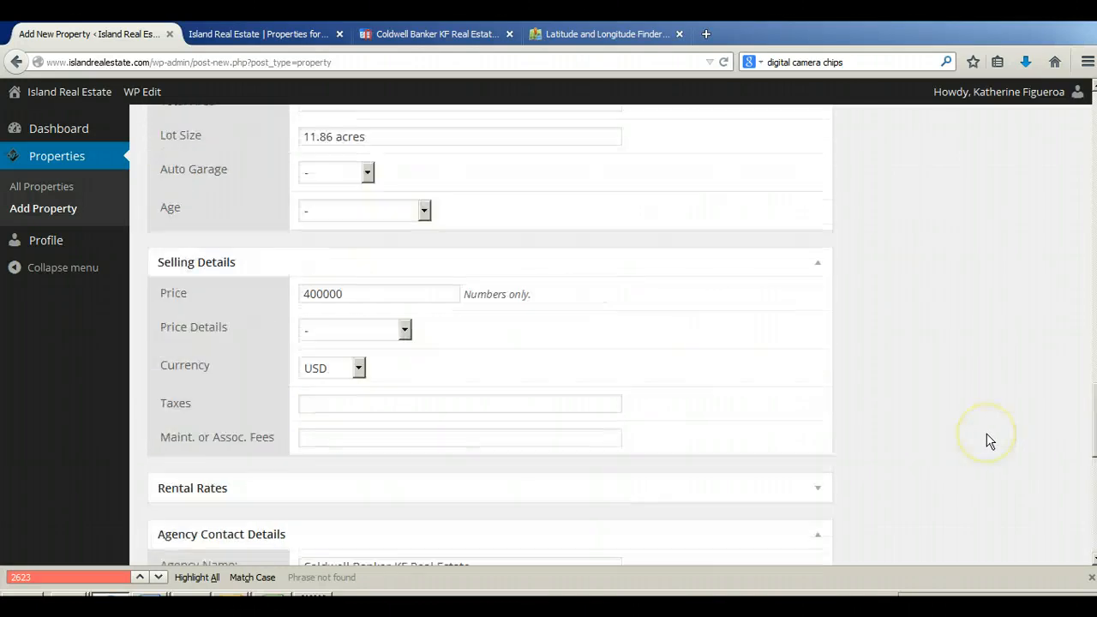
scroll(987, 440, up, 15)
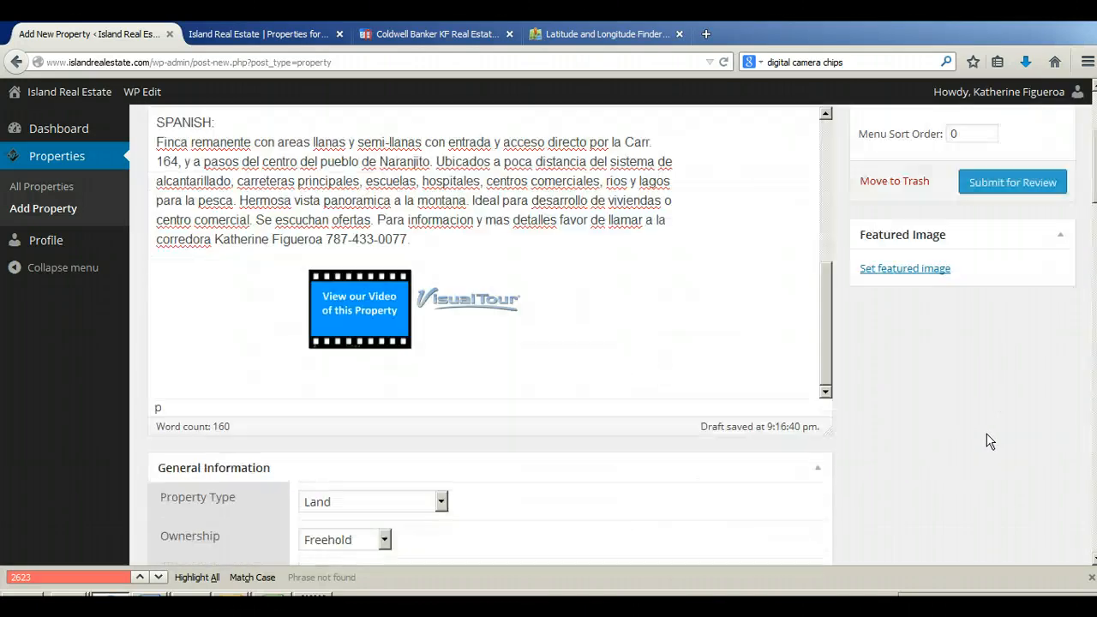
scroll(987, 441, up, 2)
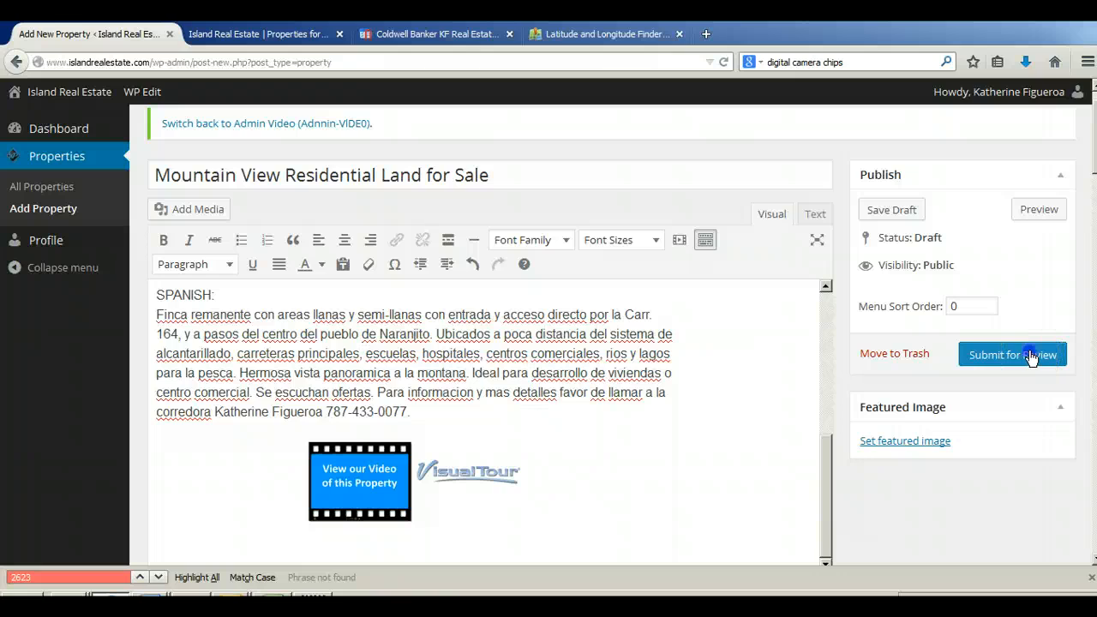
click(1030, 355)
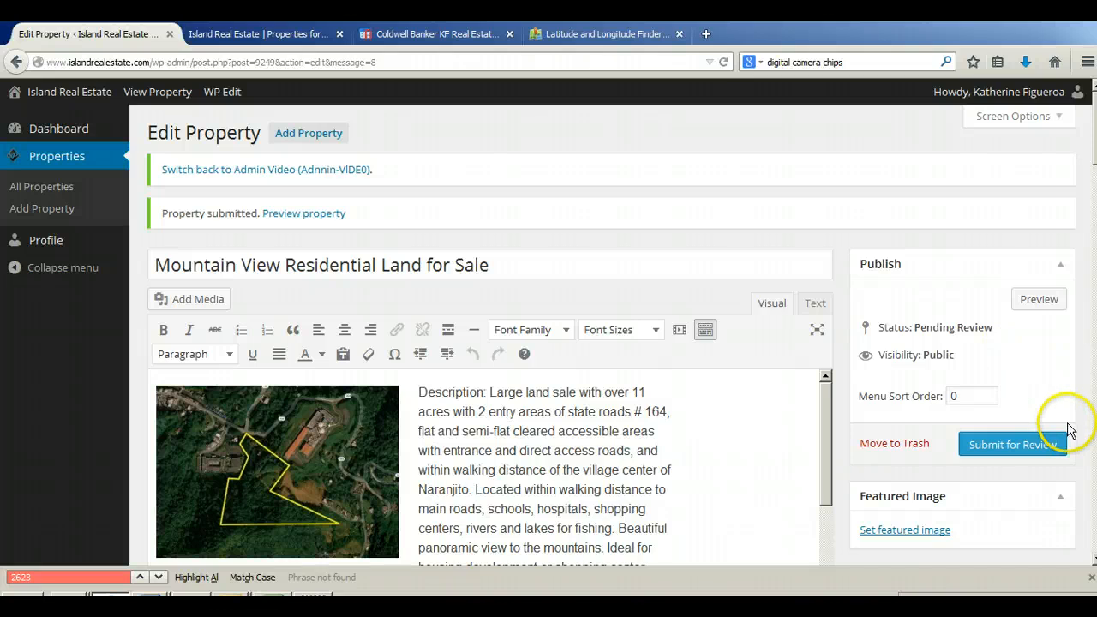
Step: Preview the submitted property page and examine its main photo, English and Spanish descriptions, and contact section
click(1031, 301)
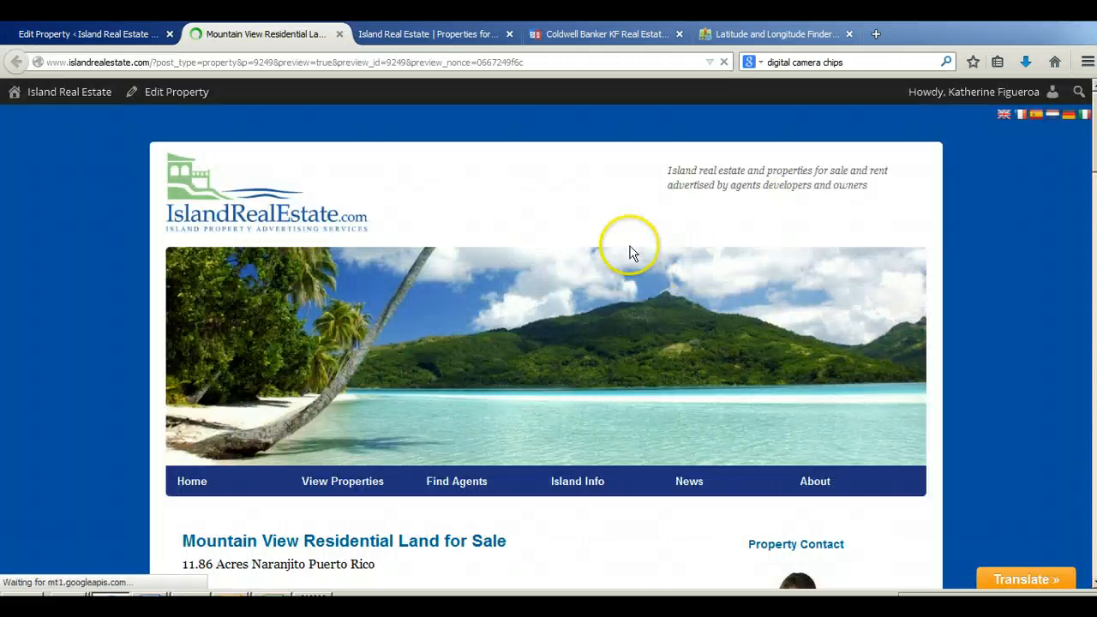
scroll(630, 253, down, 5)
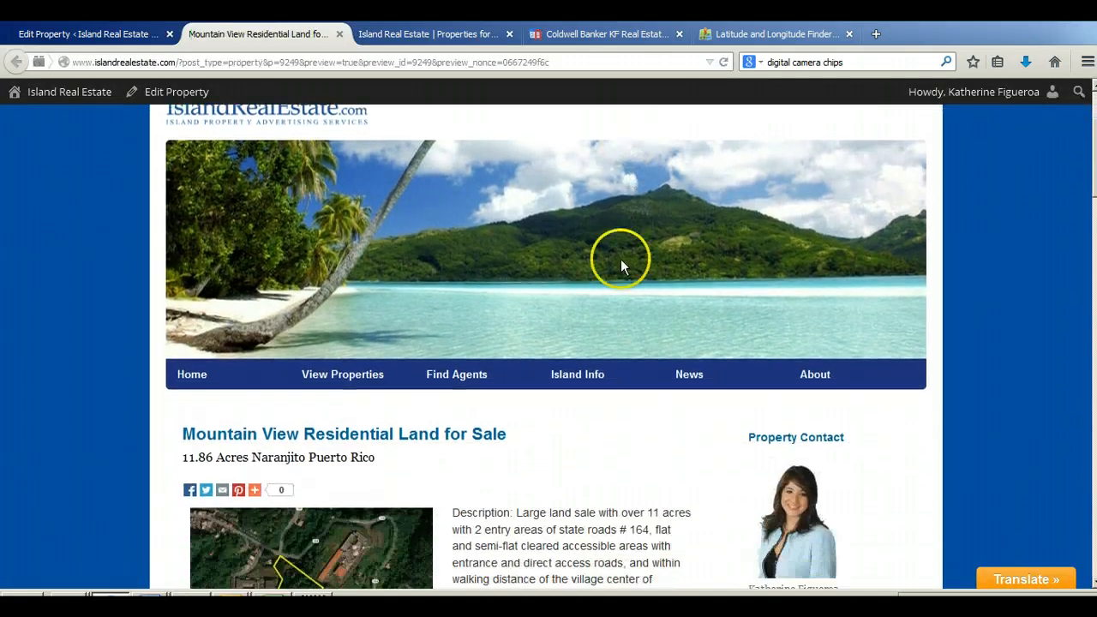
scroll(600, 328, down, 1)
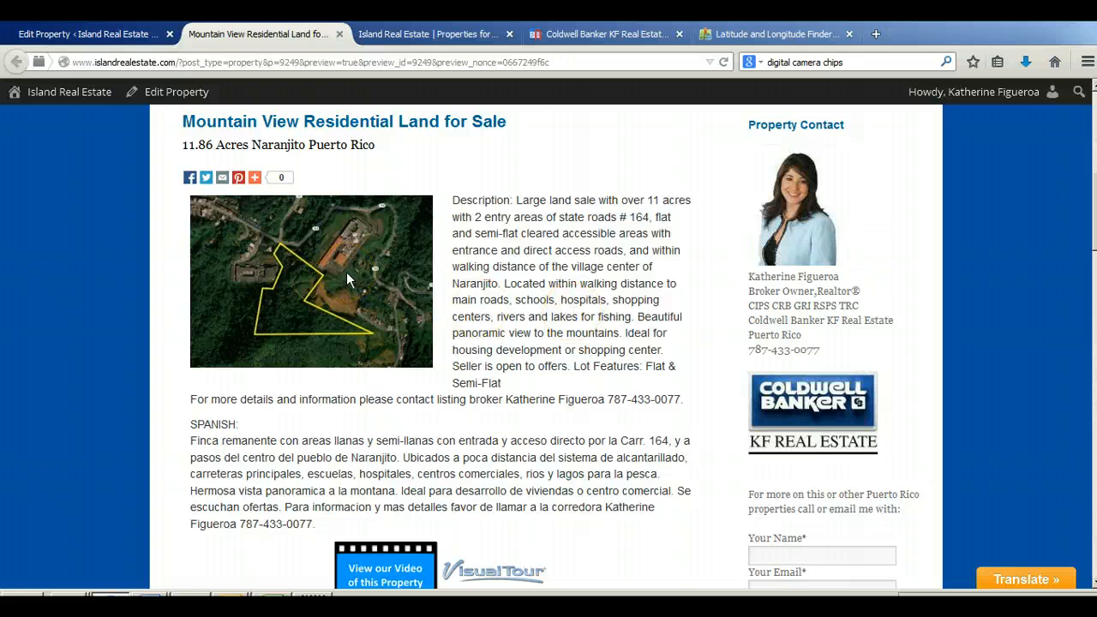
scroll(674, 276, down, 2)
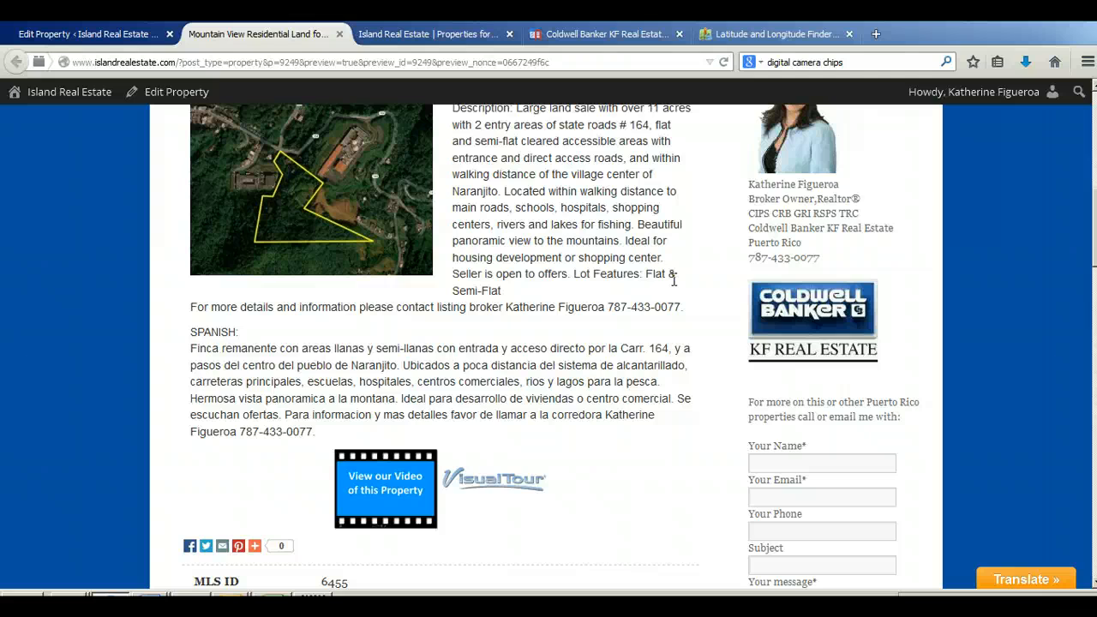
scroll(674, 277, down, 4)
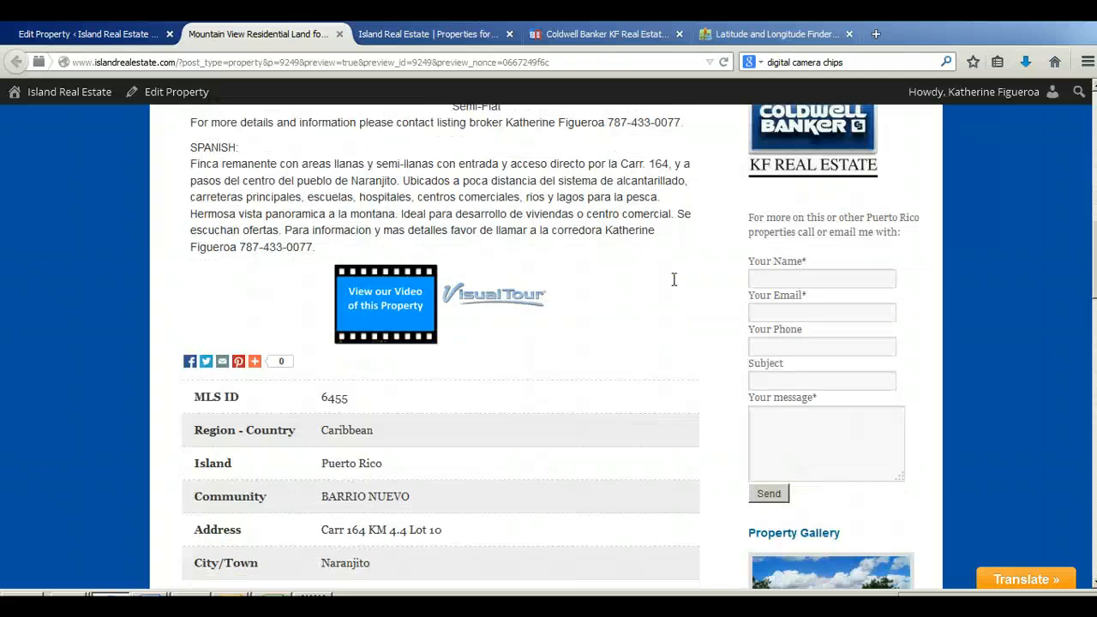
Step: Test the VisualTour link below the description, then close the tour and return to the property preview
click(517, 306)
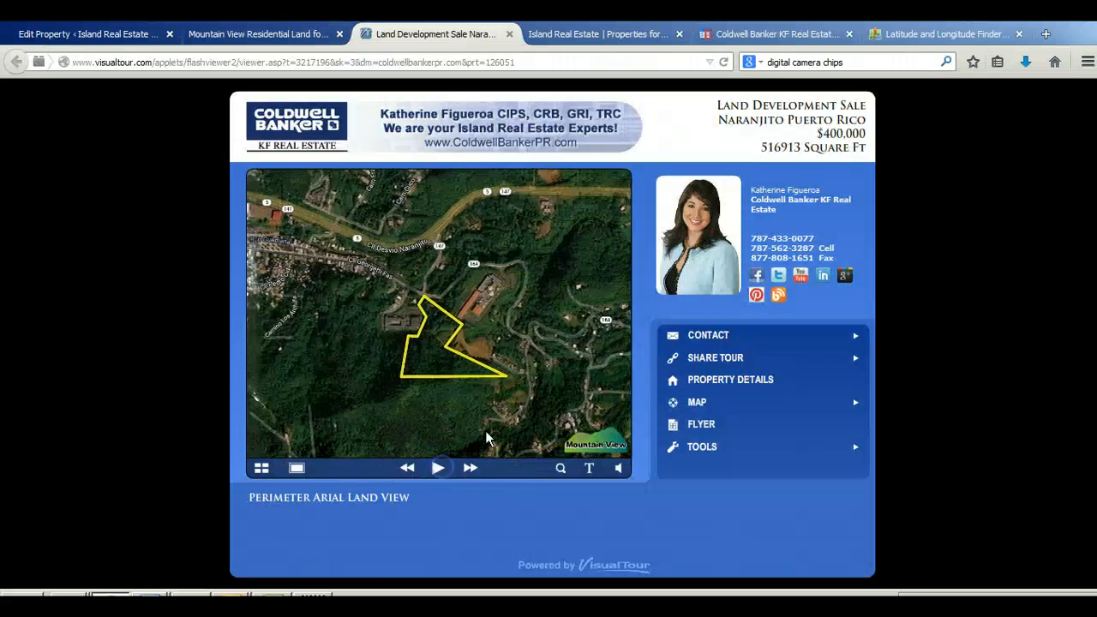
click(509, 33)
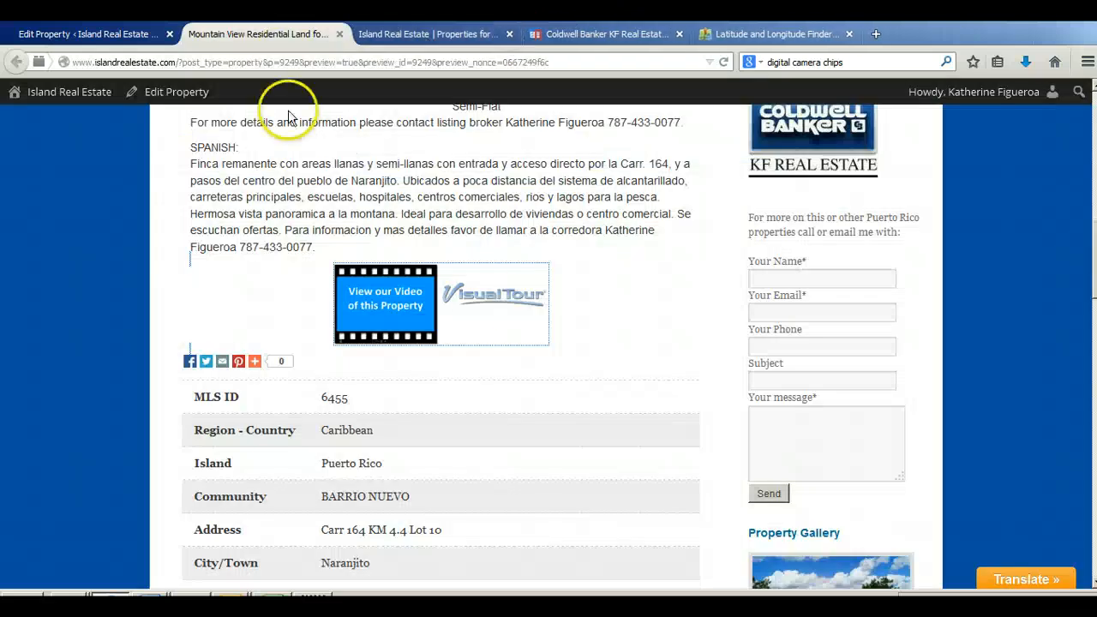
click(539, 184)
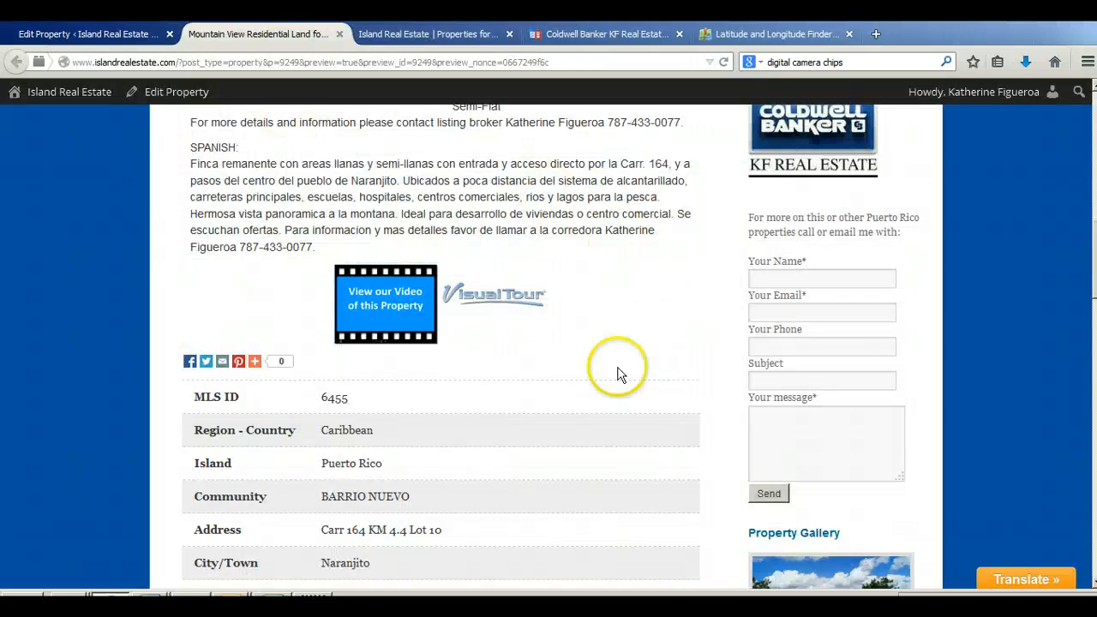
Step: Check the listing's detail table, then show its map in Satellite view and zoom in closely on the property marker
scroll(621, 375, down, 5)
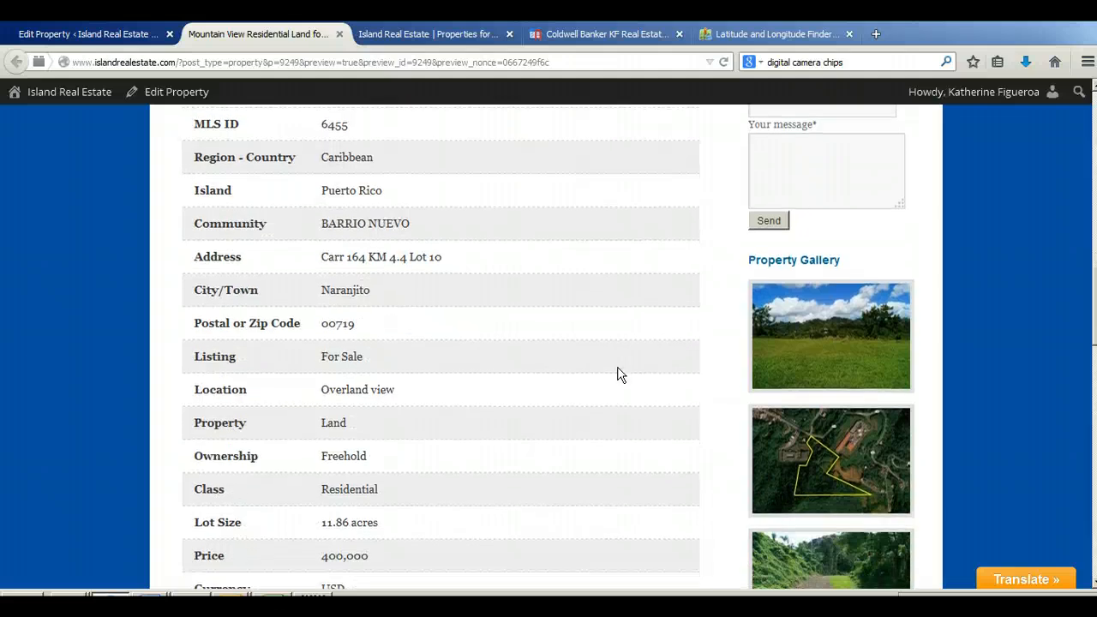
scroll(620, 375, down, 4)
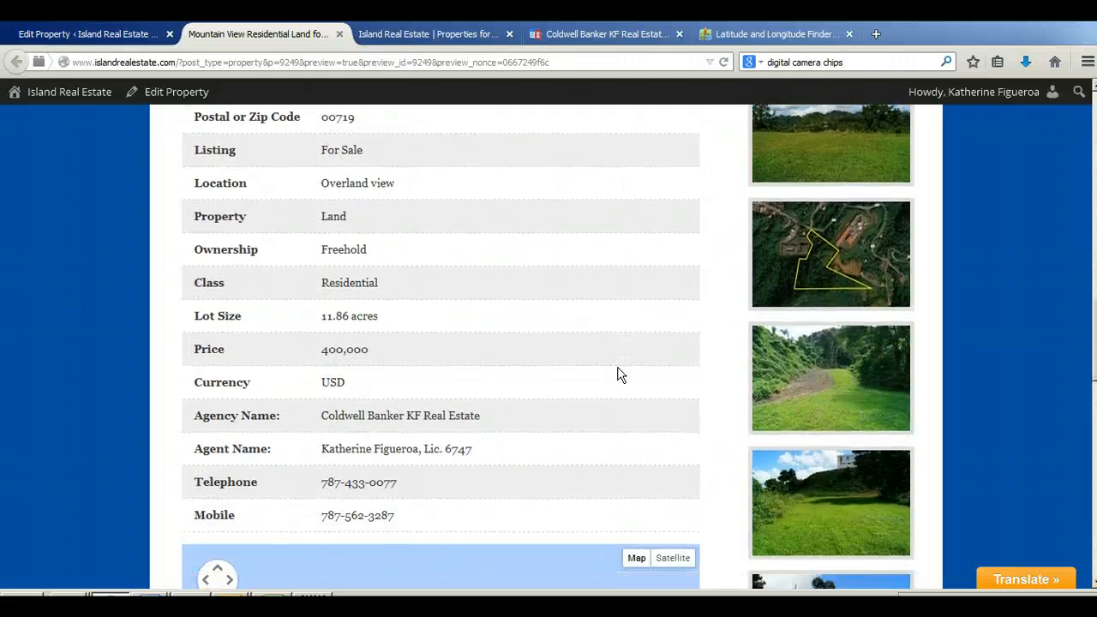
scroll(621, 375, down, 6)
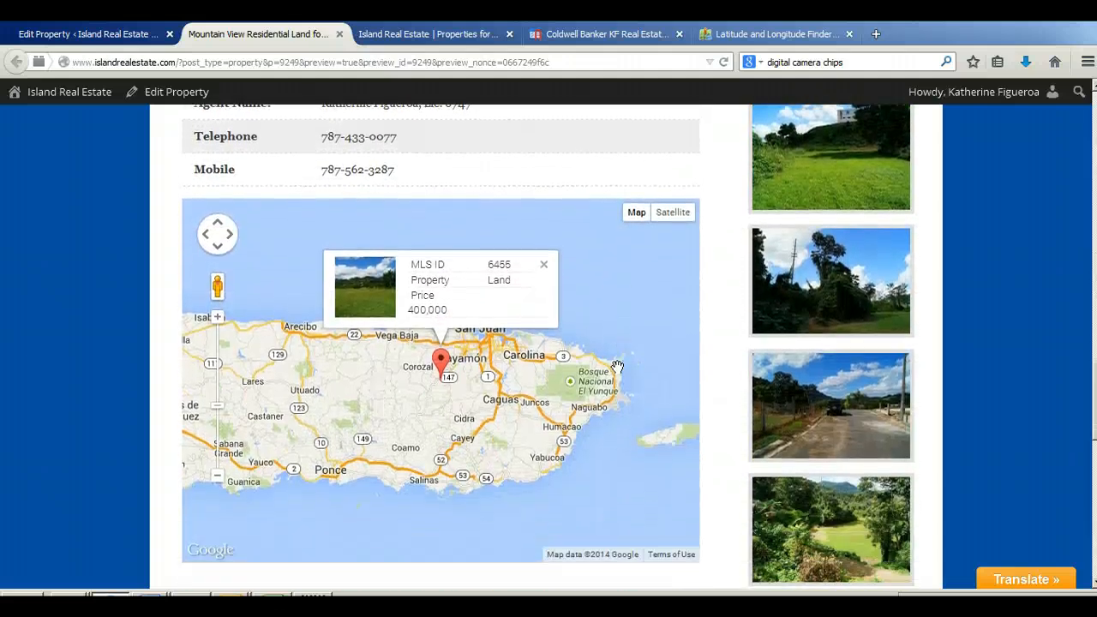
click(676, 221)
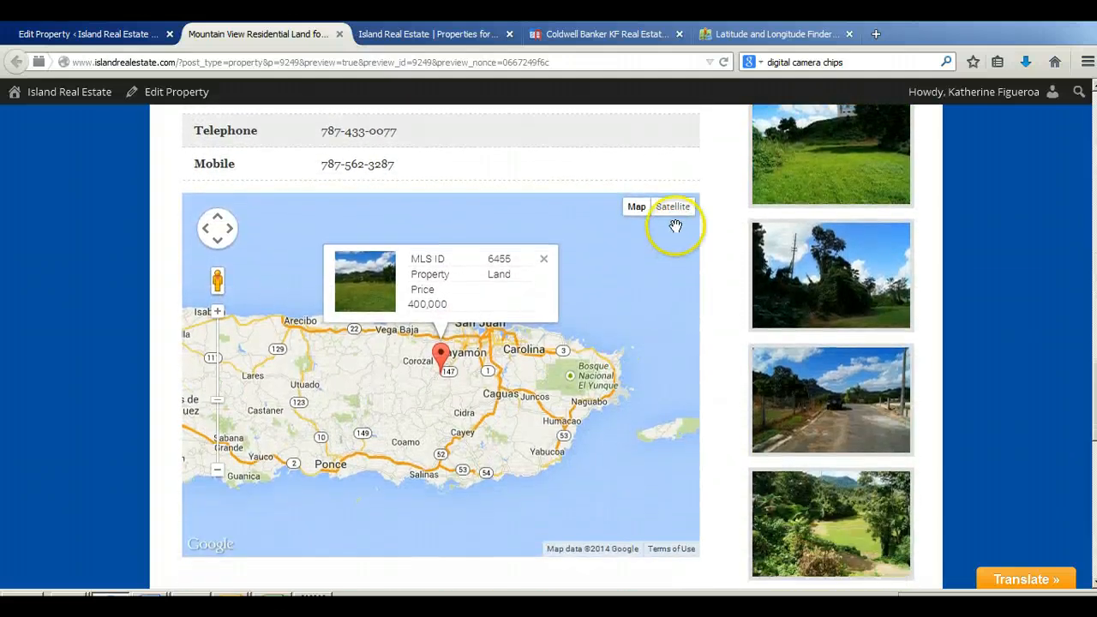
click(679, 212)
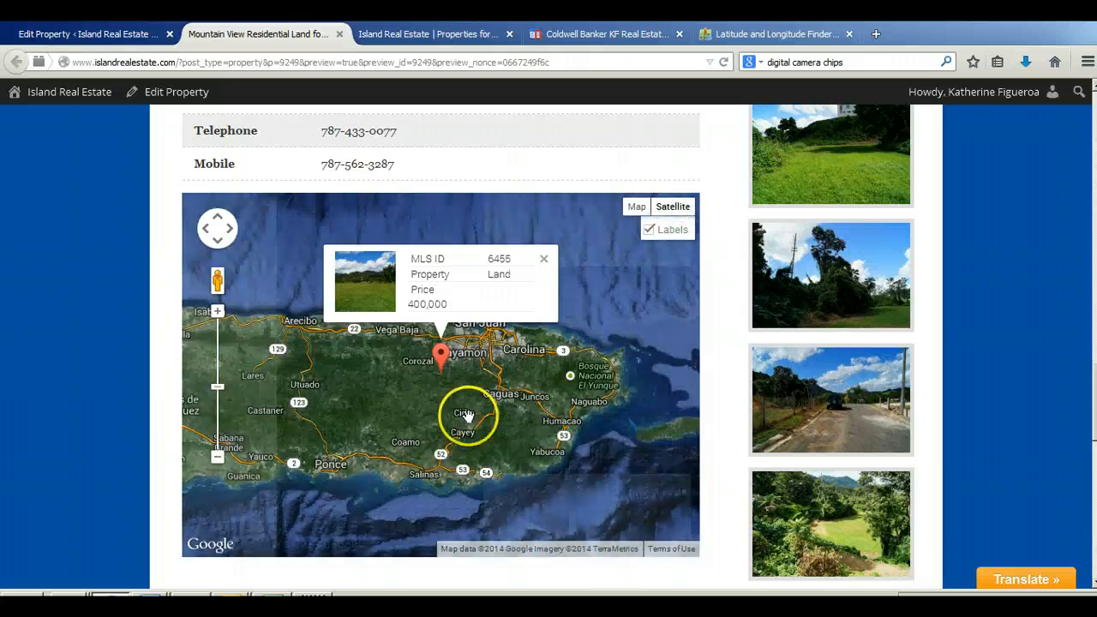
scroll(437, 387, up, 4)
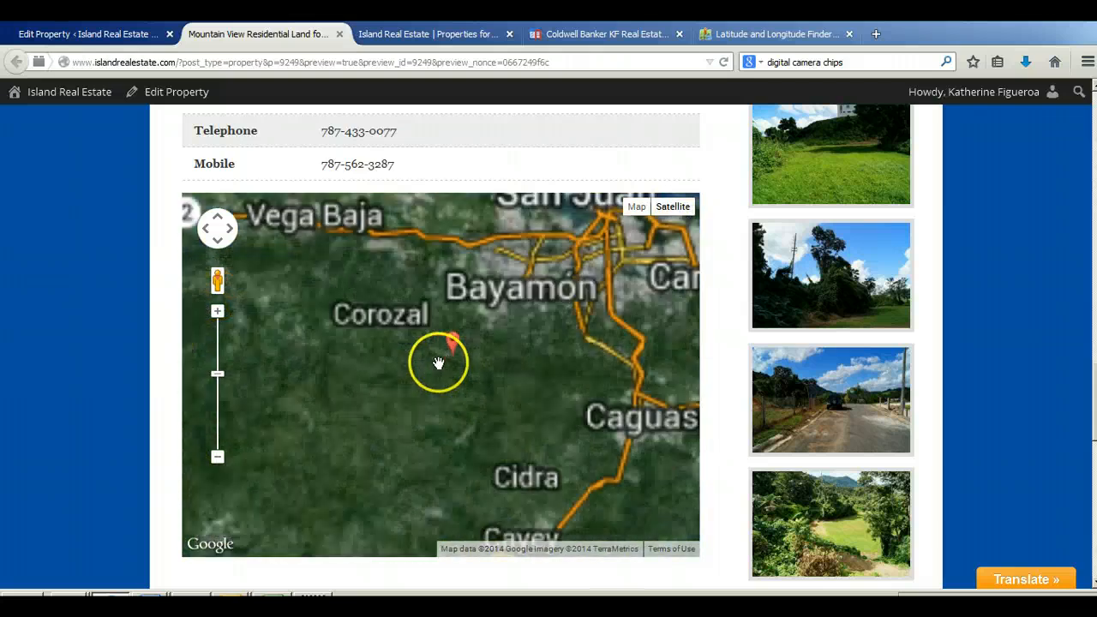
scroll(497, 344, up, 2)
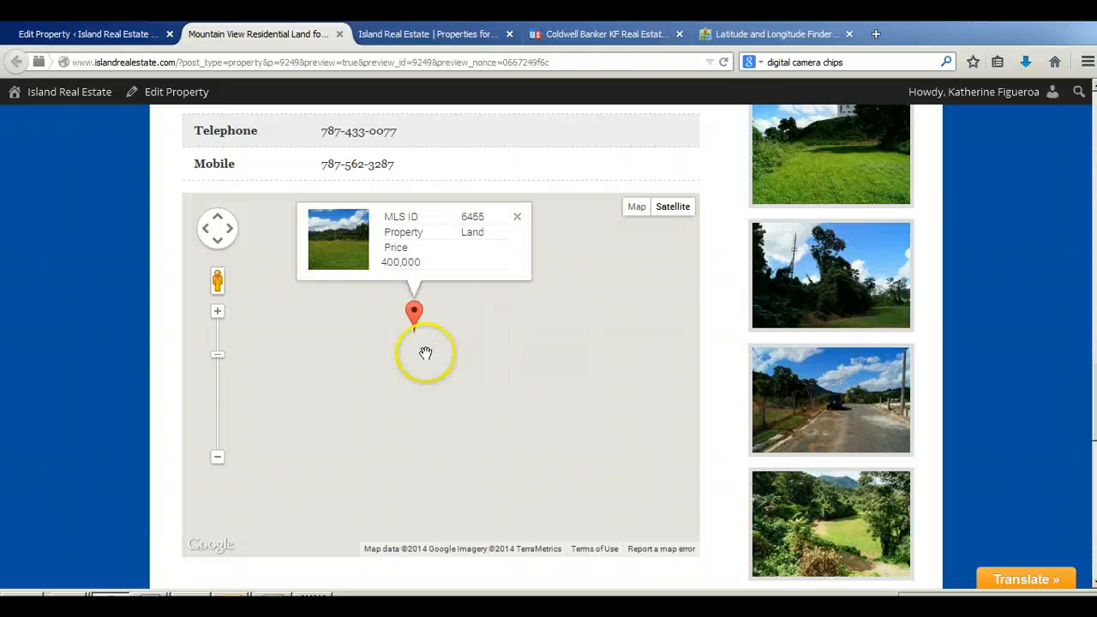
scroll(395, 324, up, 2)
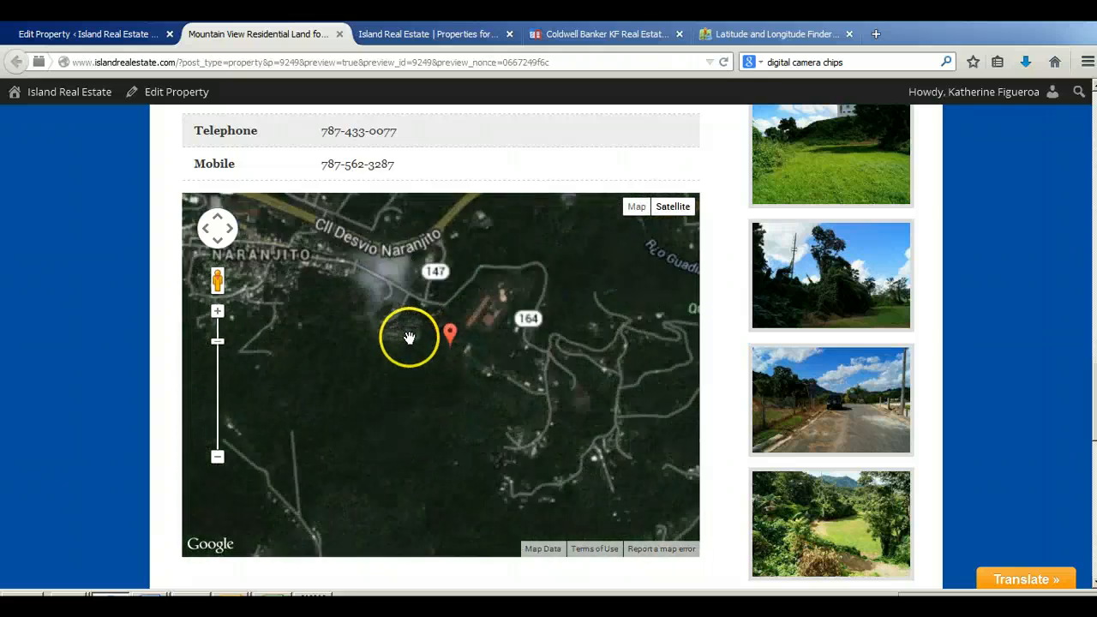
scroll(416, 341, up, 1)
scroll(485, 368, up, 1)
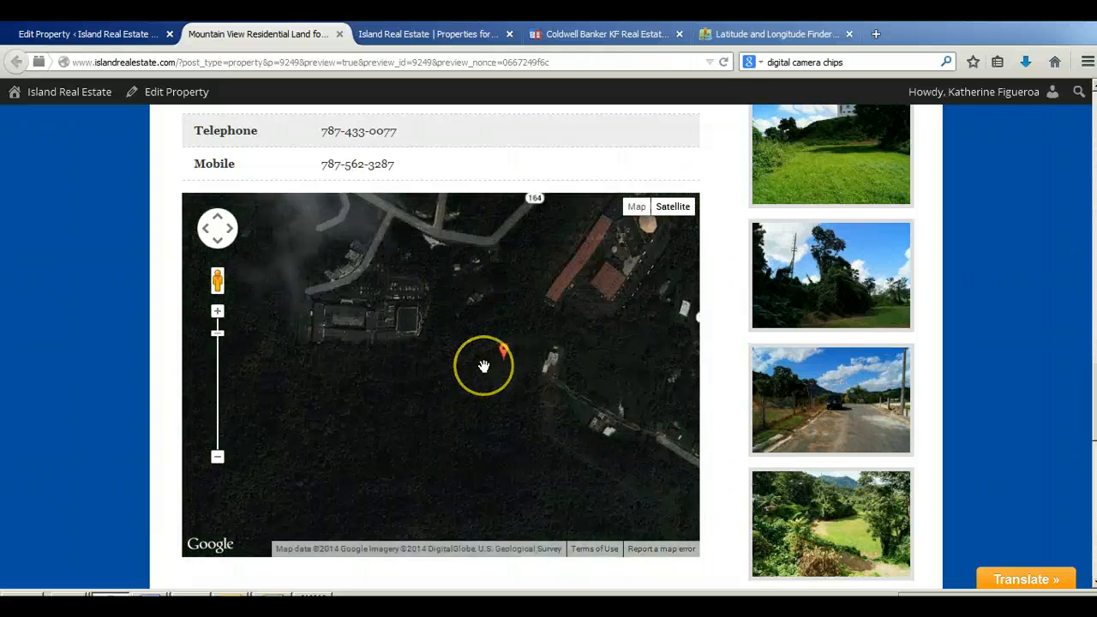
scroll(487, 360, up, 1)
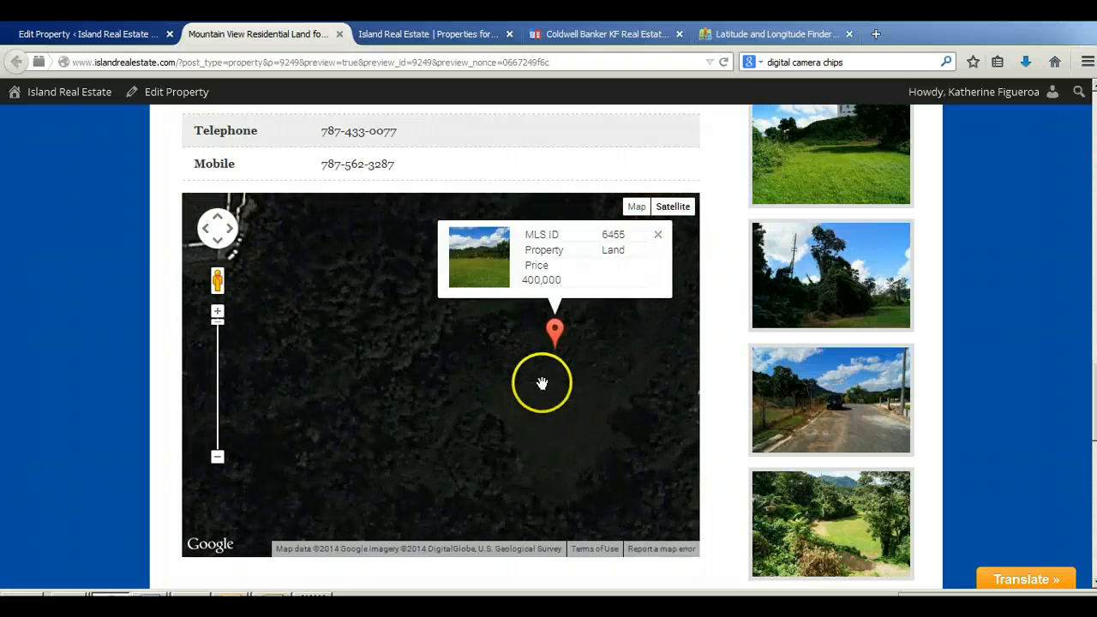
drag(613, 402, 538, 402)
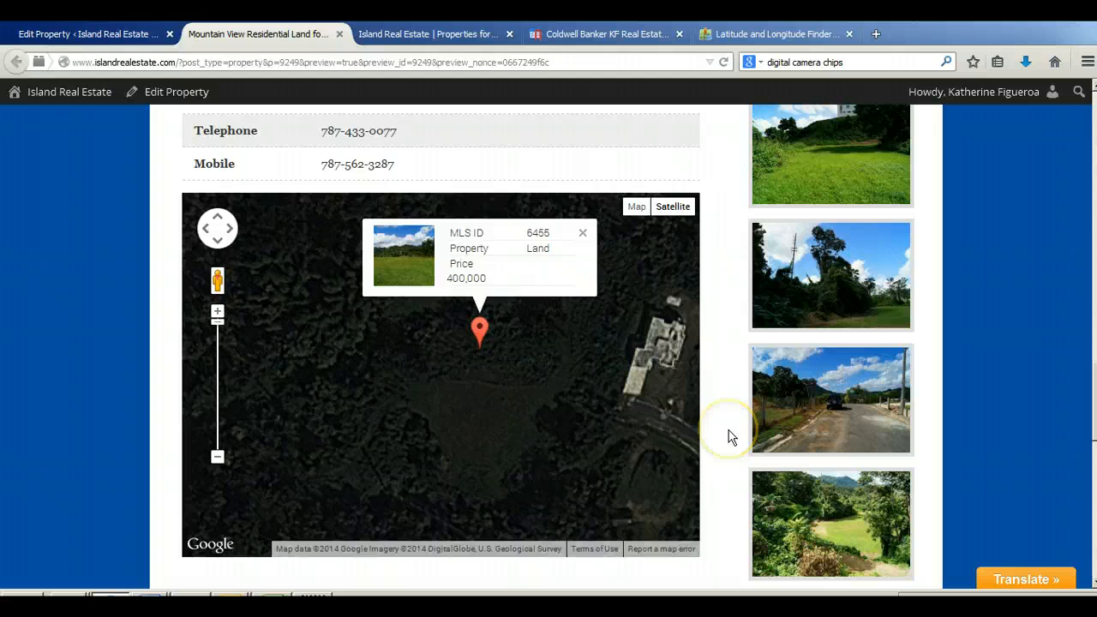
Step: View the Property Gallery photos enlarged one after another, then close the viewer and return to the start of the listing
scroll(731, 438, down, 10)
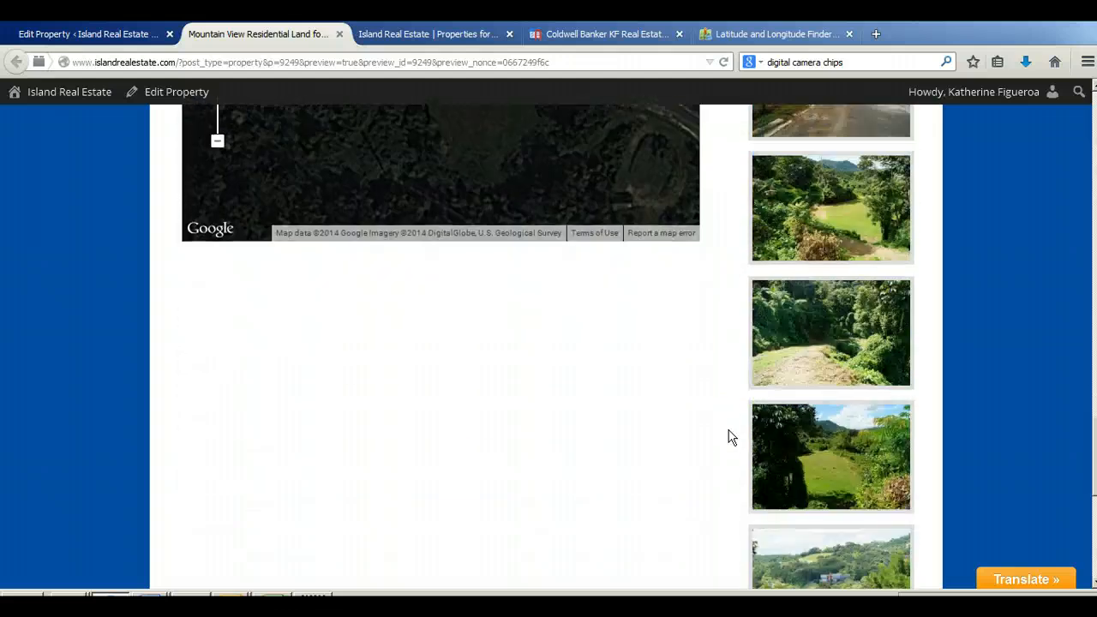
scroll(732, 437, up, 10)
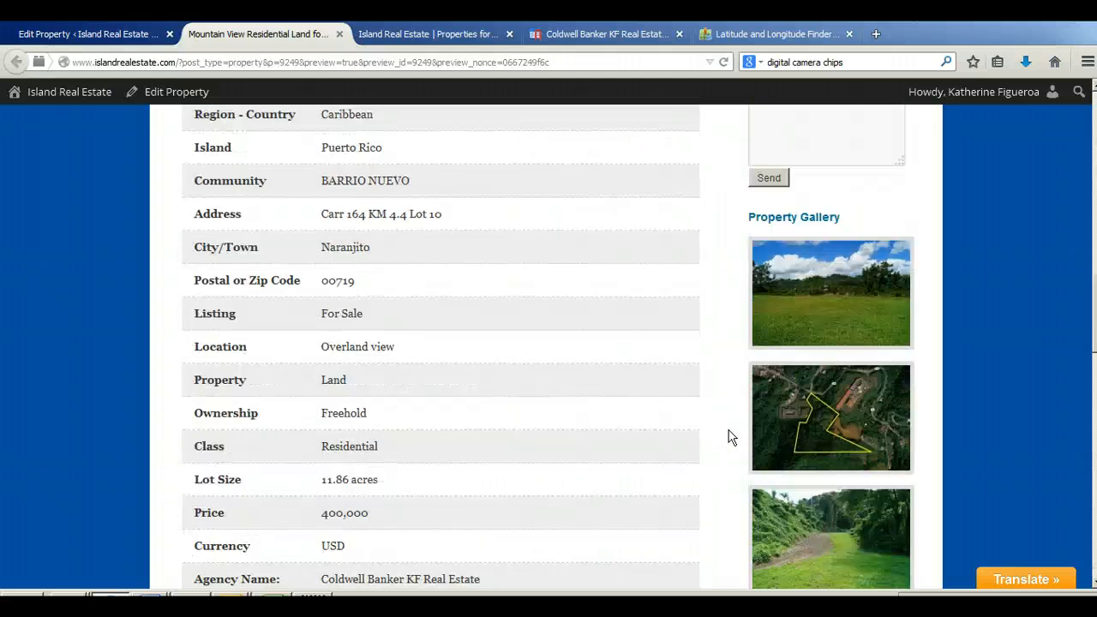
scroll(892, 291, down, 3)
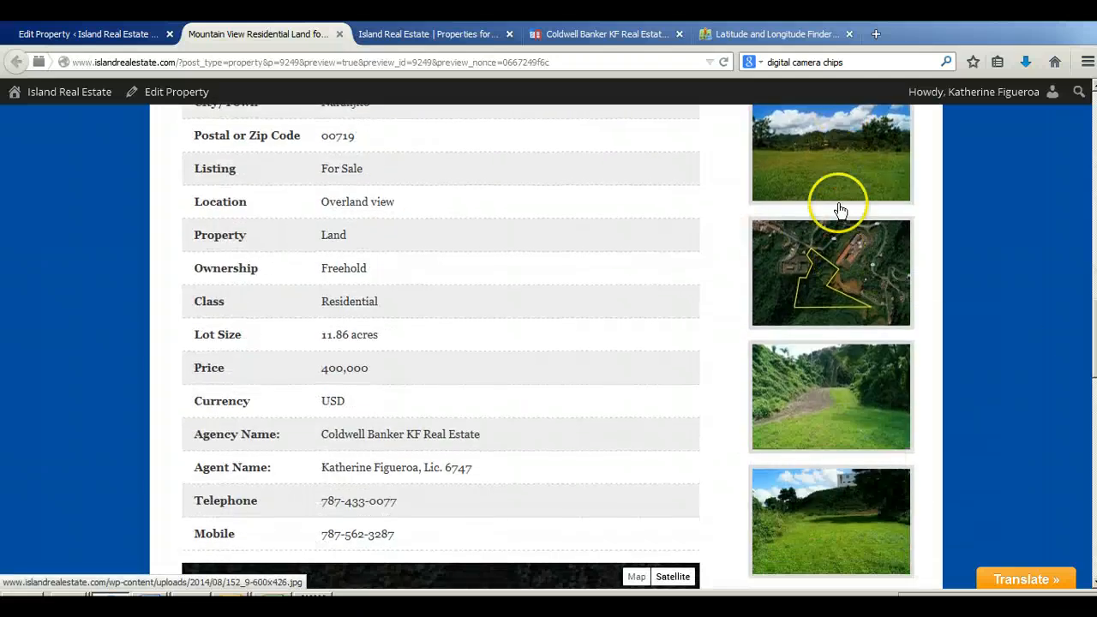
click(795, 302)
click(760, 372)
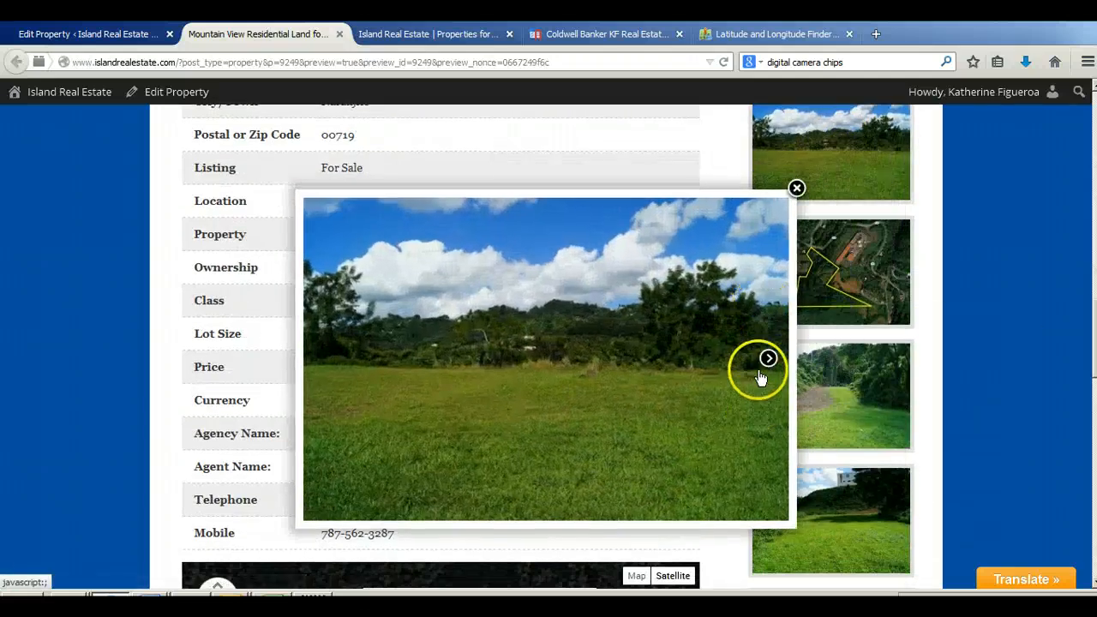
click(768, 370)
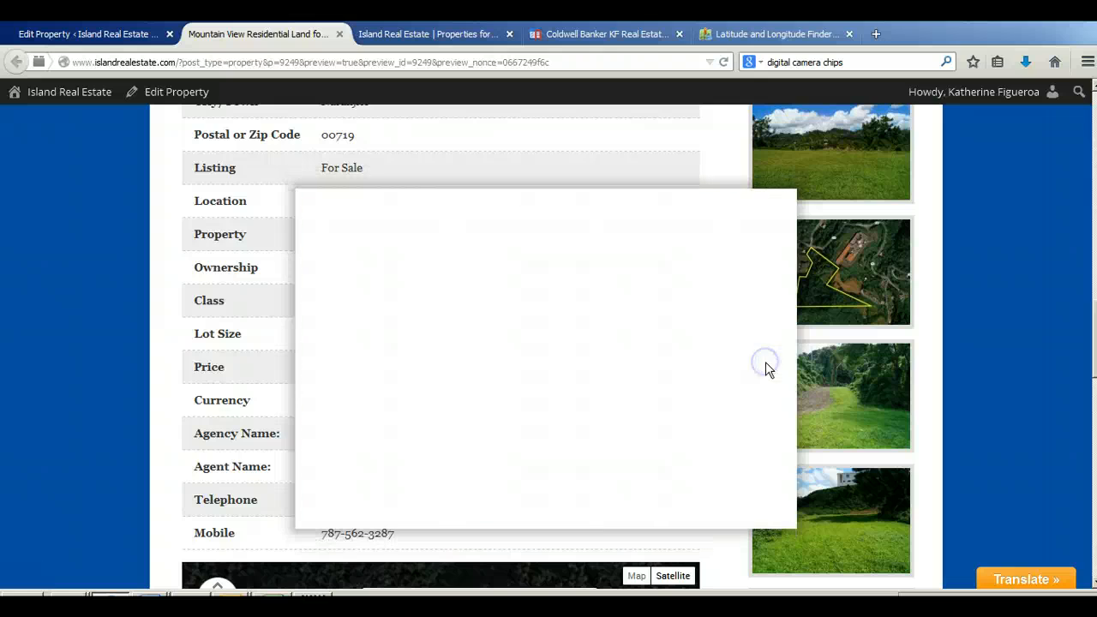
click(768, 370)
click(767, 363)
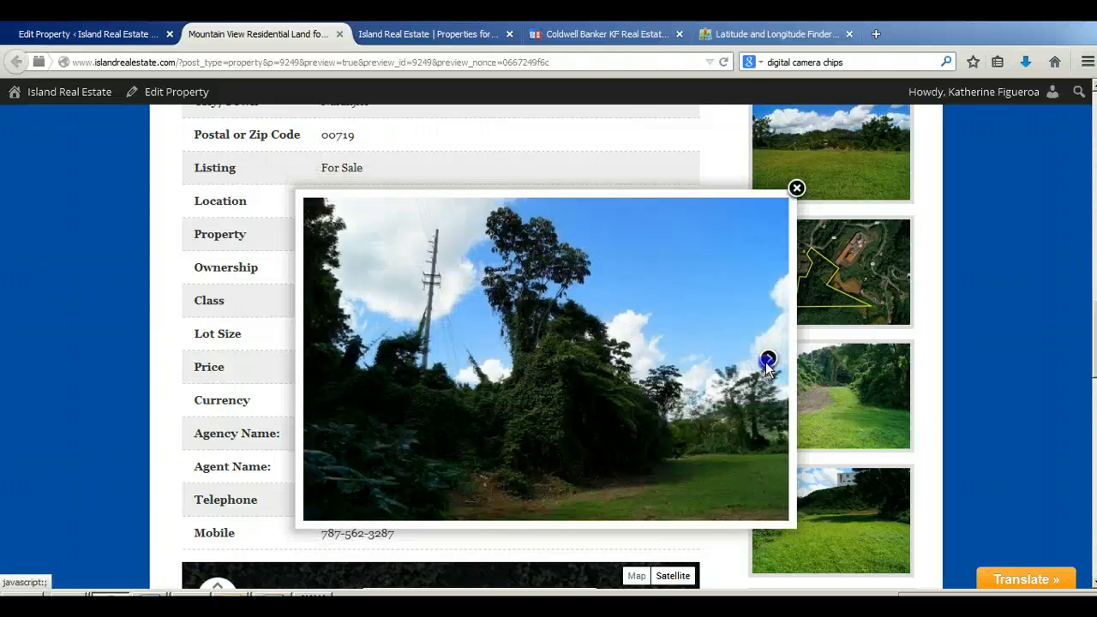
click(768, 362)
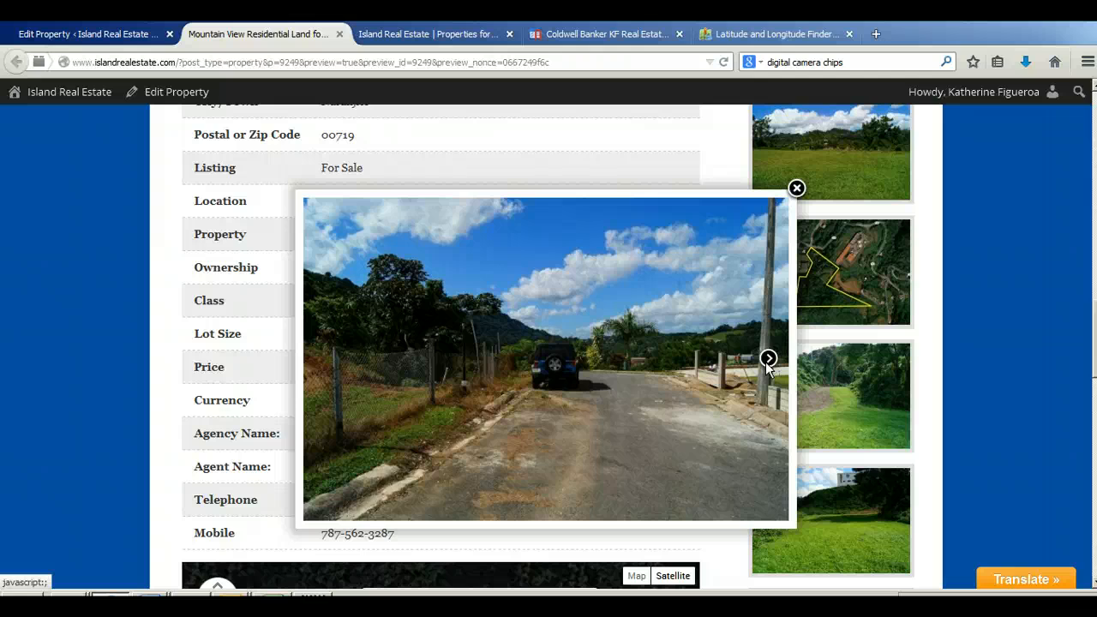
click(769, 363)
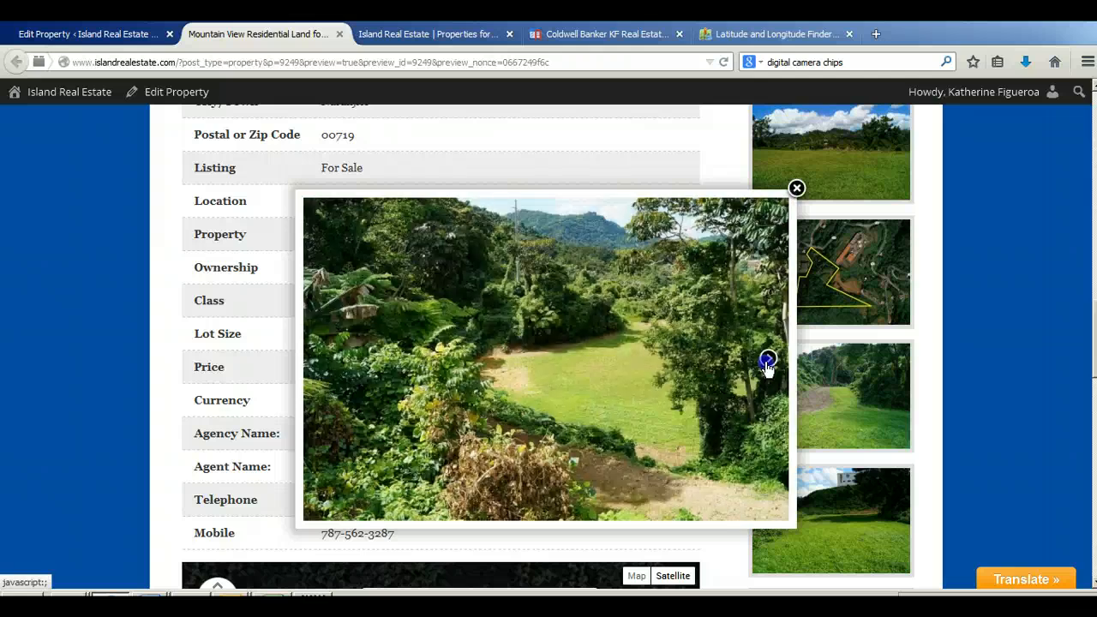
click(767, 363)
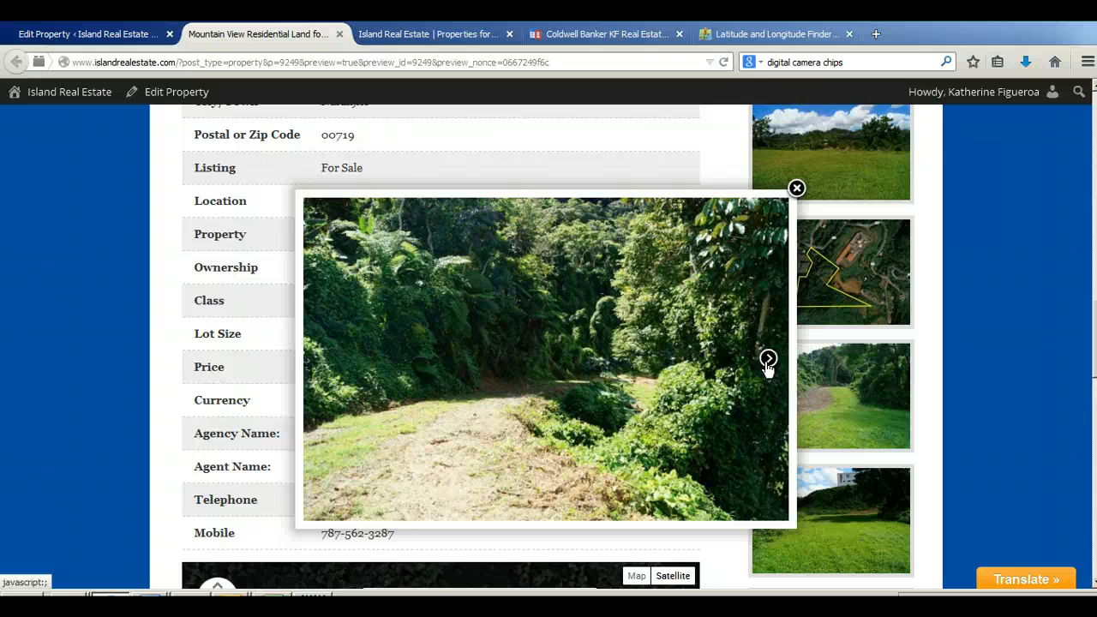
click(767, 364)
click(767, 360)
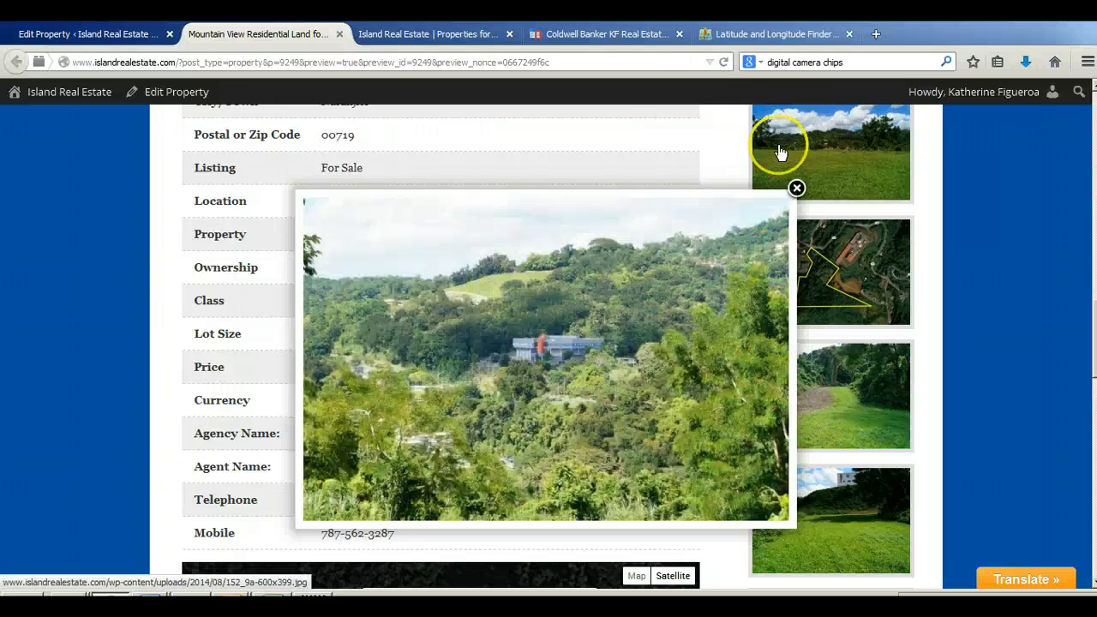
click(796, 188)
scroll(862, 350, up, 3)
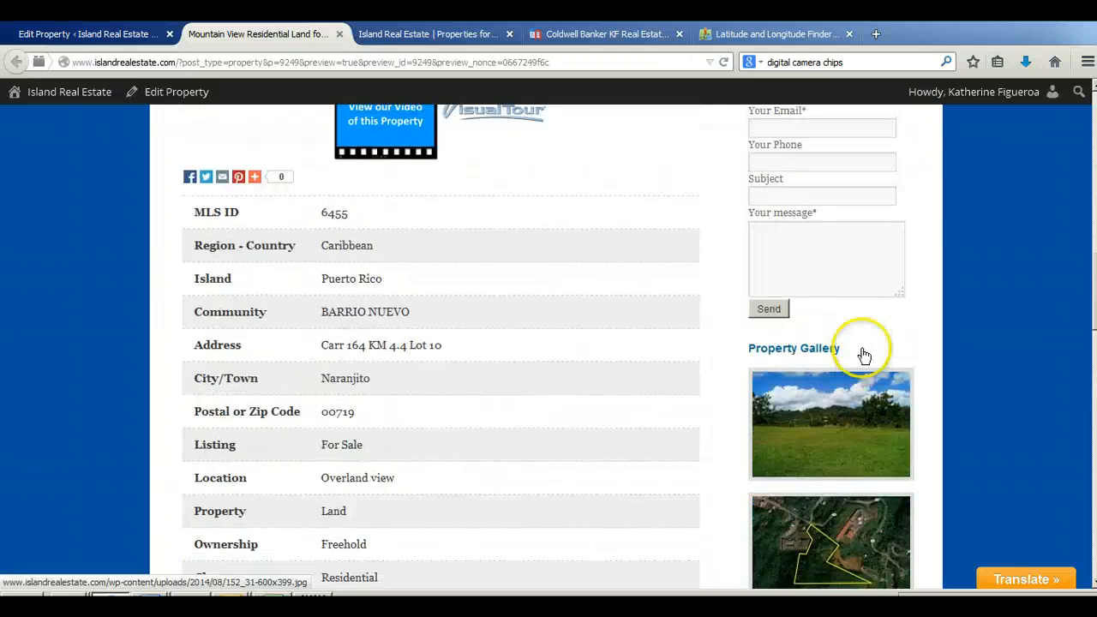
scroll(864, 356, up, 10)
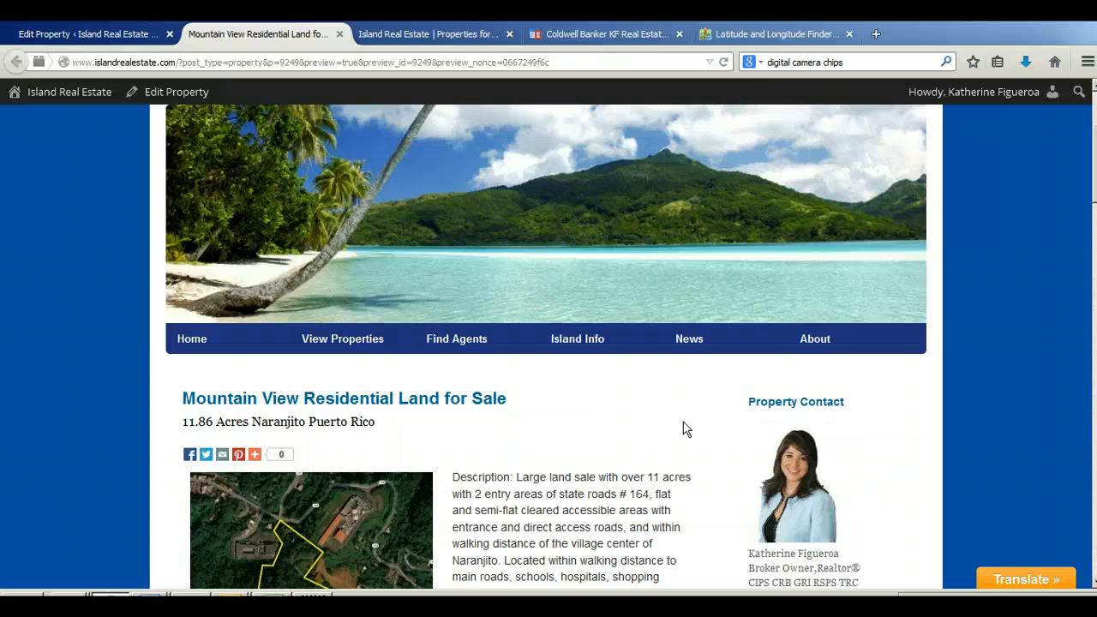
Step: Review the listing preview again, from the English and Spanish descriptions and the video and VisualTour links through the property detail table
scroll(683, 429, down, 5)
click(516, 538)
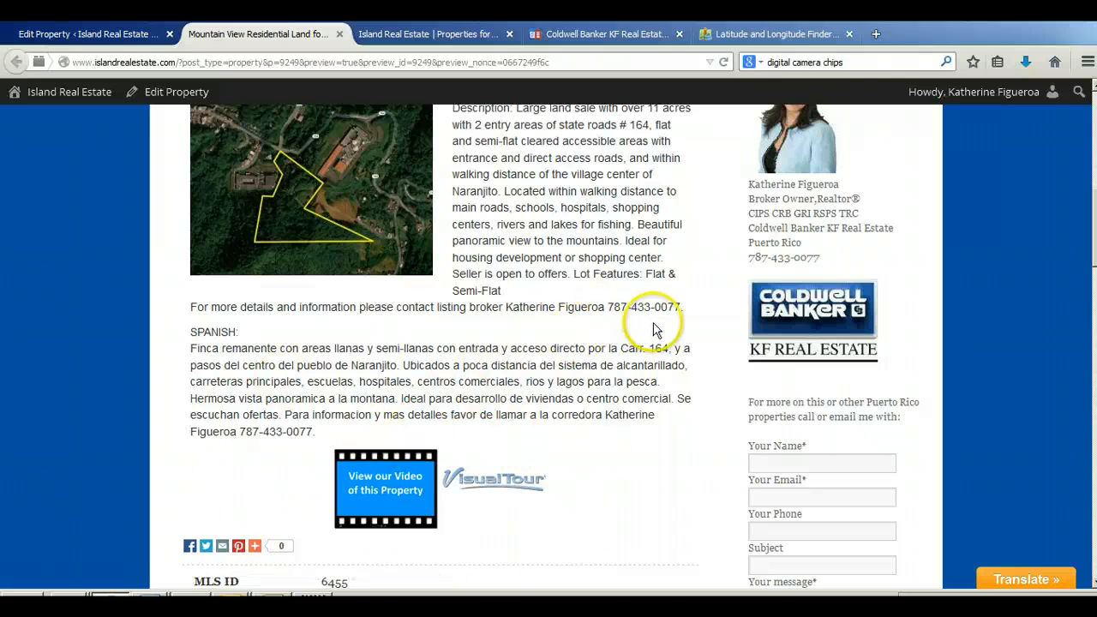
scroll(644, 331, down, 2)
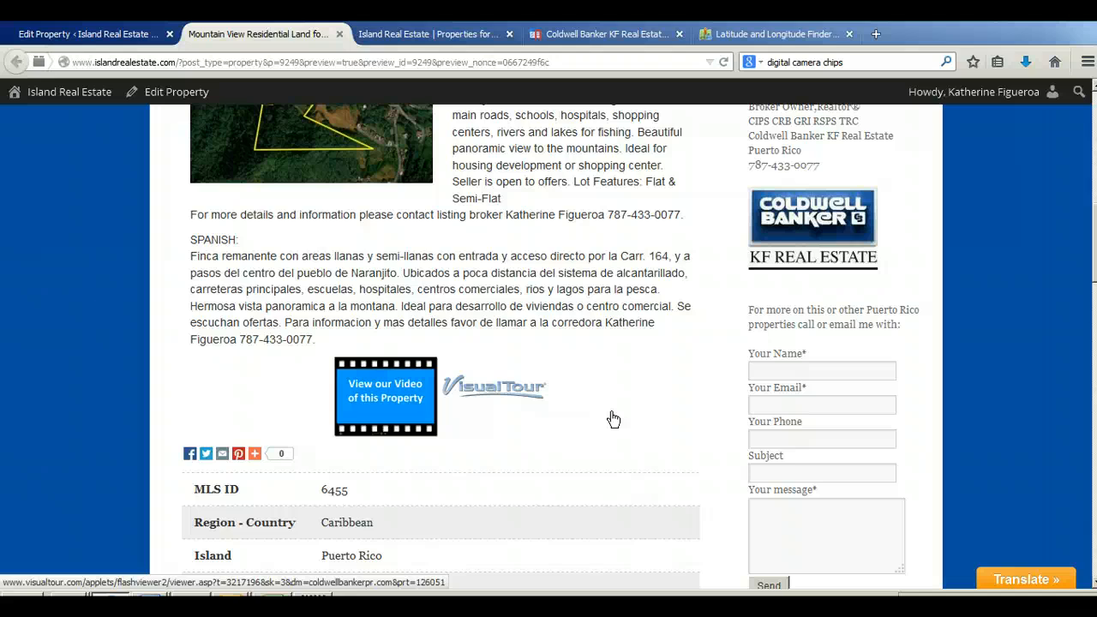
scroll(720, 408, down, 5)
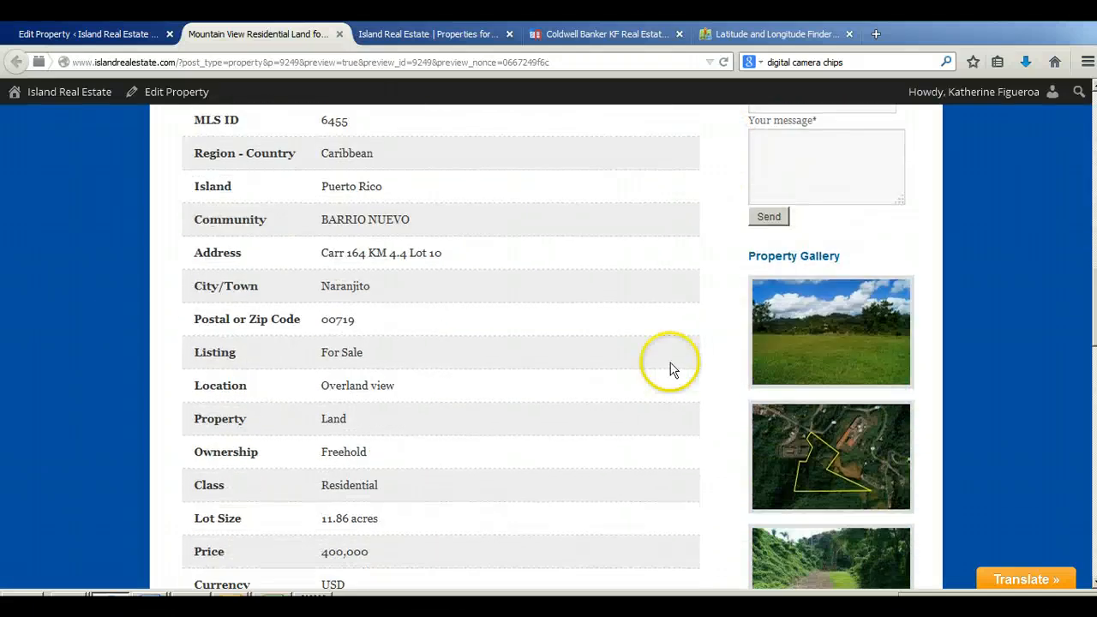
scroll(712, 402, down, 3)
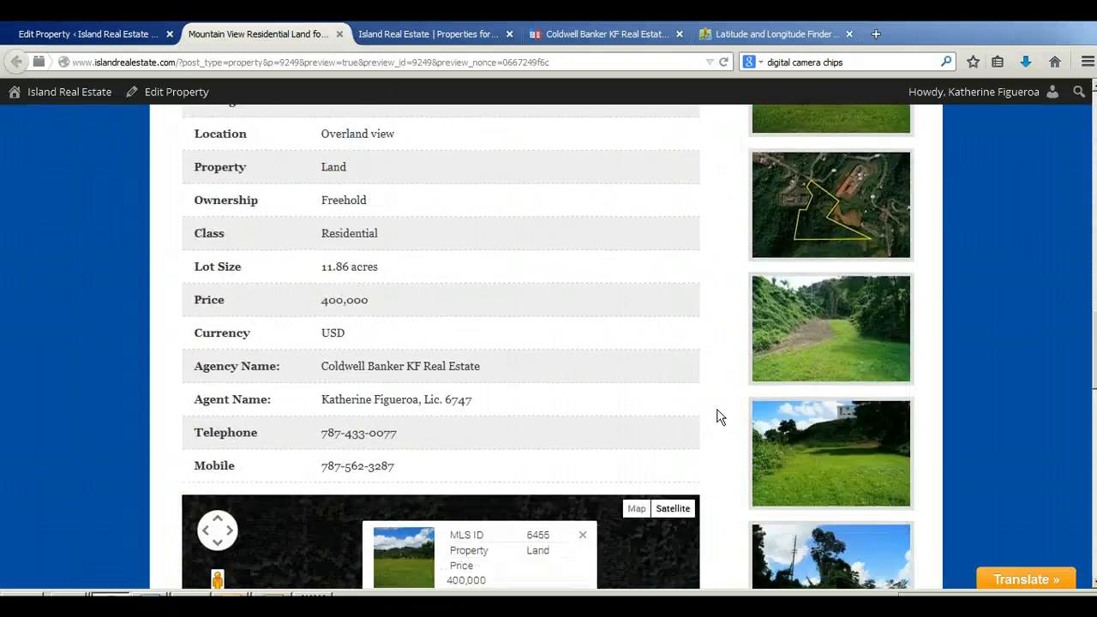
Step: Compare the property location map in the standard Map view and in Satellite view, leaving it on Satellite
scroll(718, 412, down, 3)
click(673, 299)
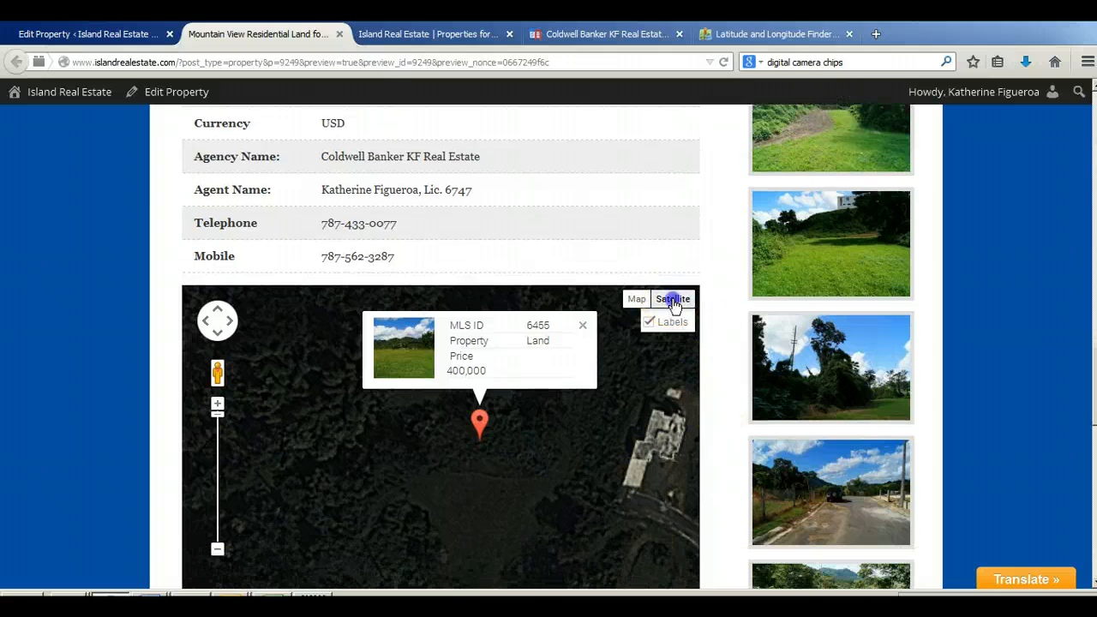
click(636, 299)
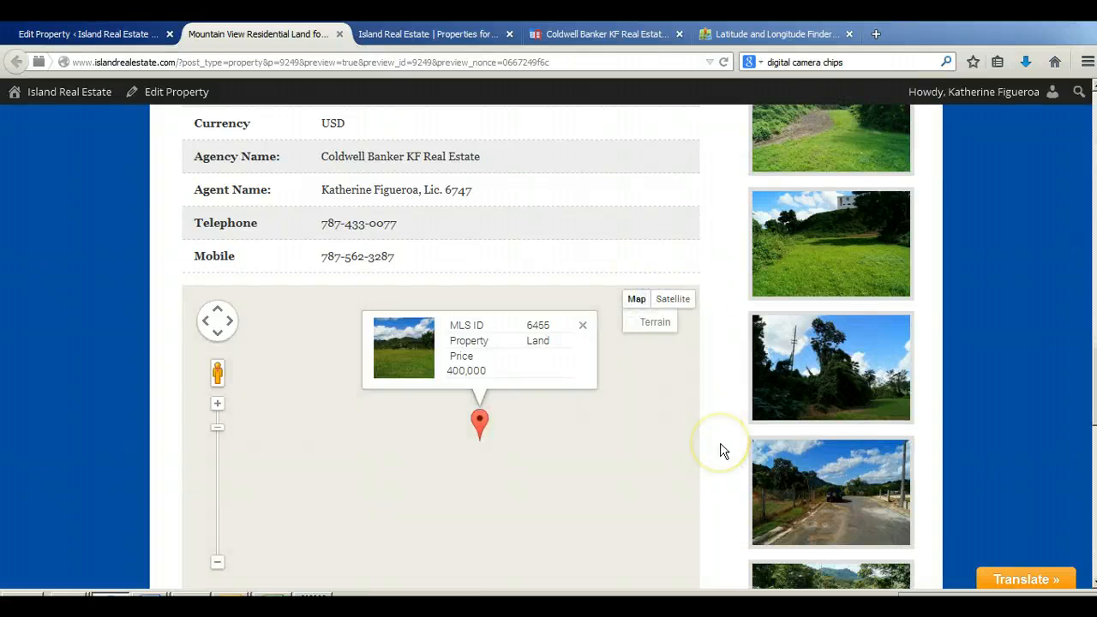
scroll(720, 450, down, 1)
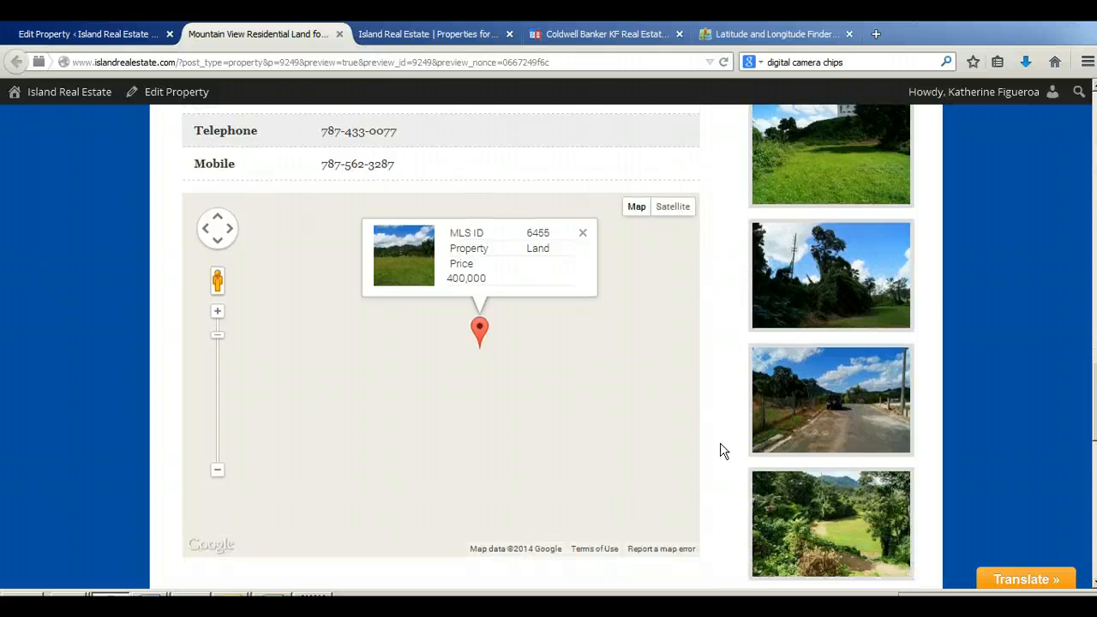
click(674, 208)
click(728, 386)
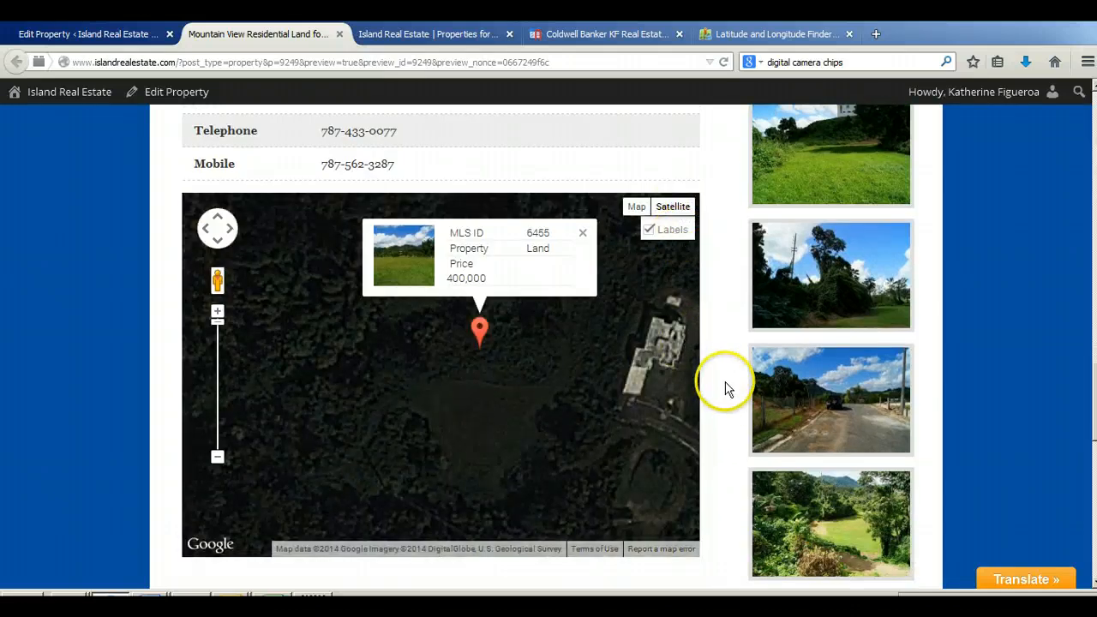